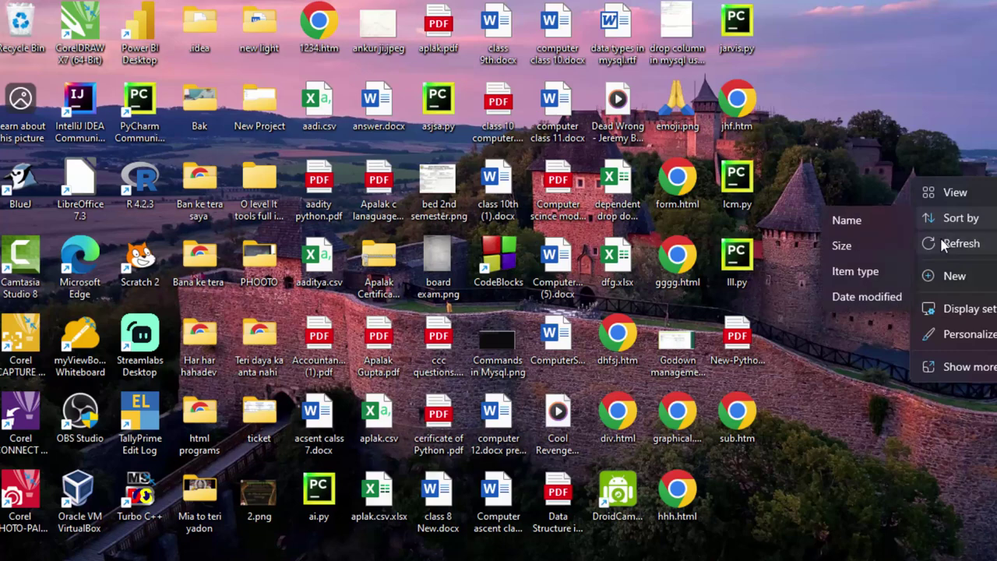
Refresh the Windows desktop from its right-click menu.
click(947, 242)
right_click(911, 228)
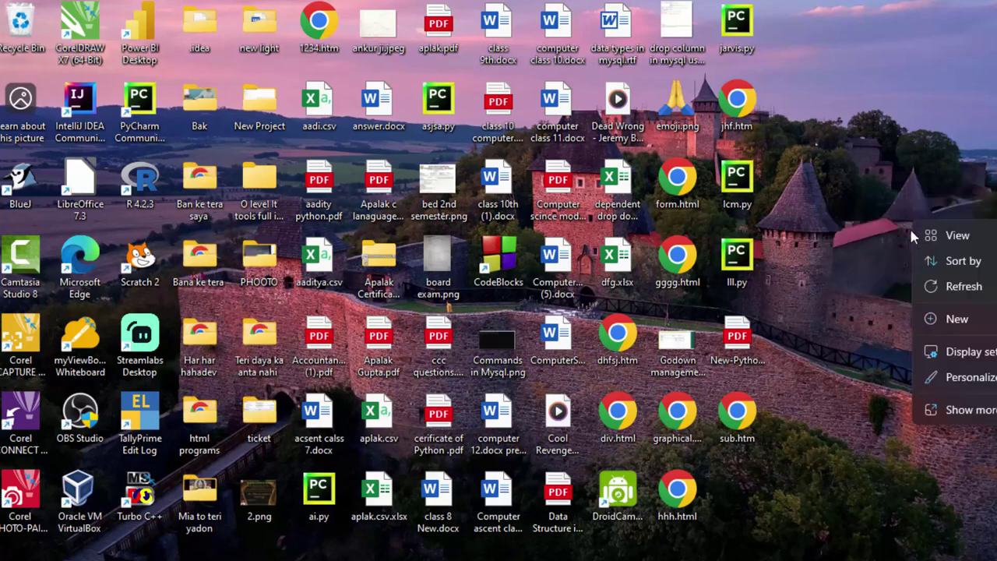
click(942, 286)
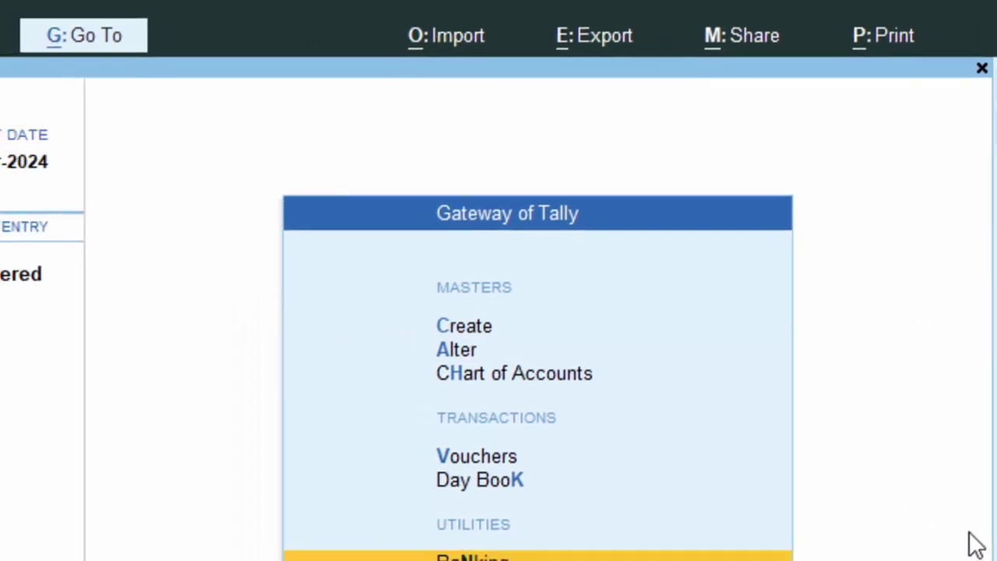
Start a new company named 'Ma Sharada Institute of Technology'.
key(F3)
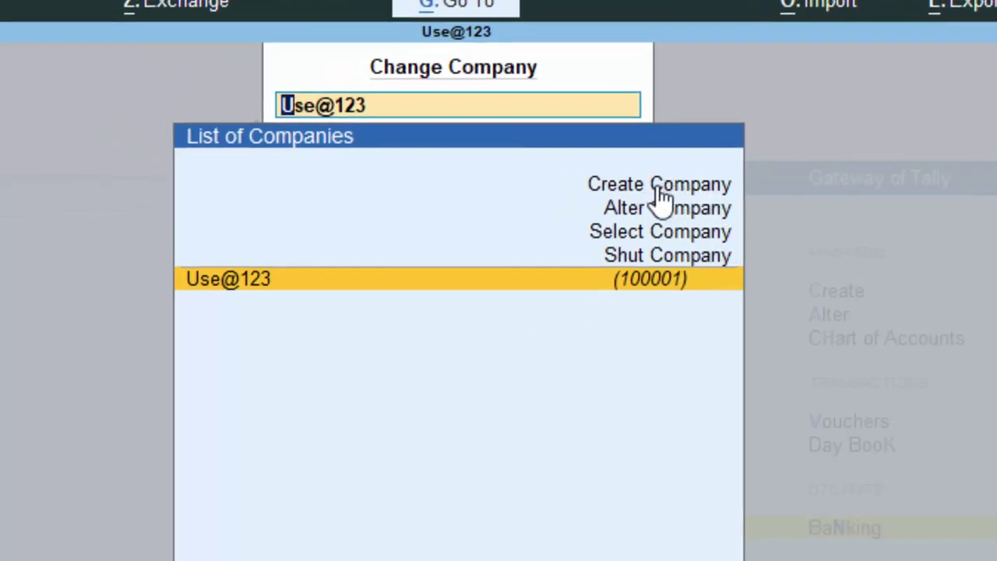
click(633, 192)
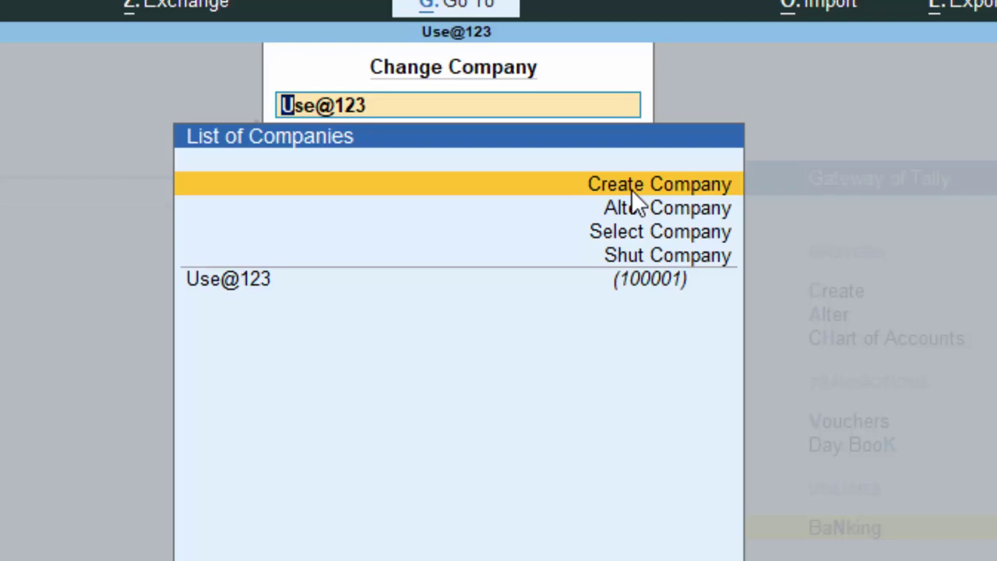
click(631, 190)
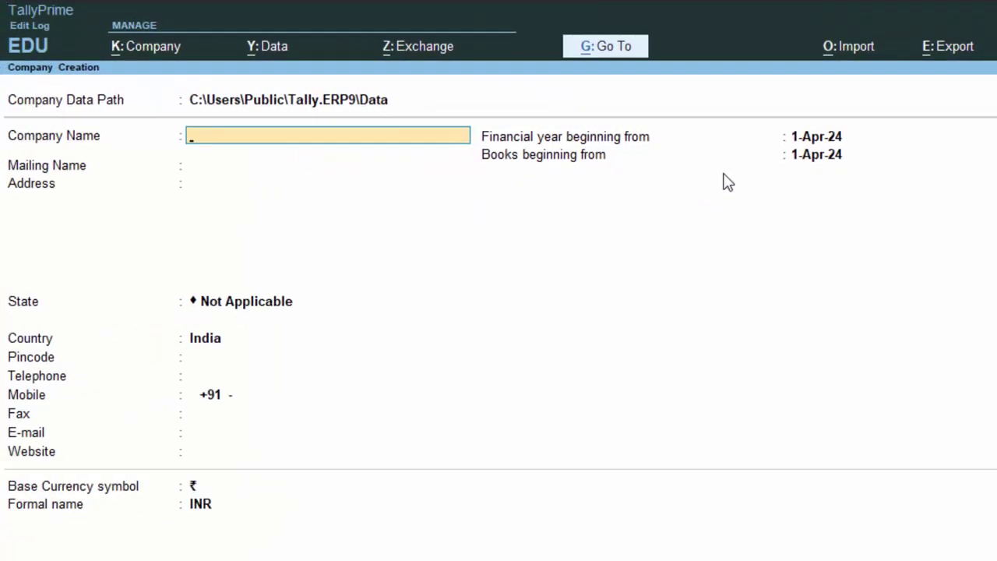
text(Sha)
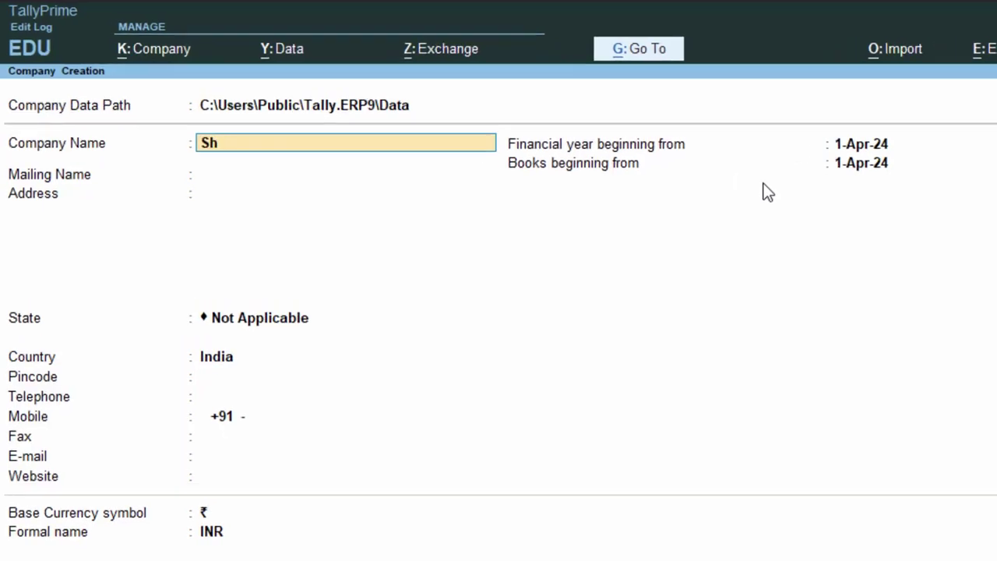
key(BackSpace)
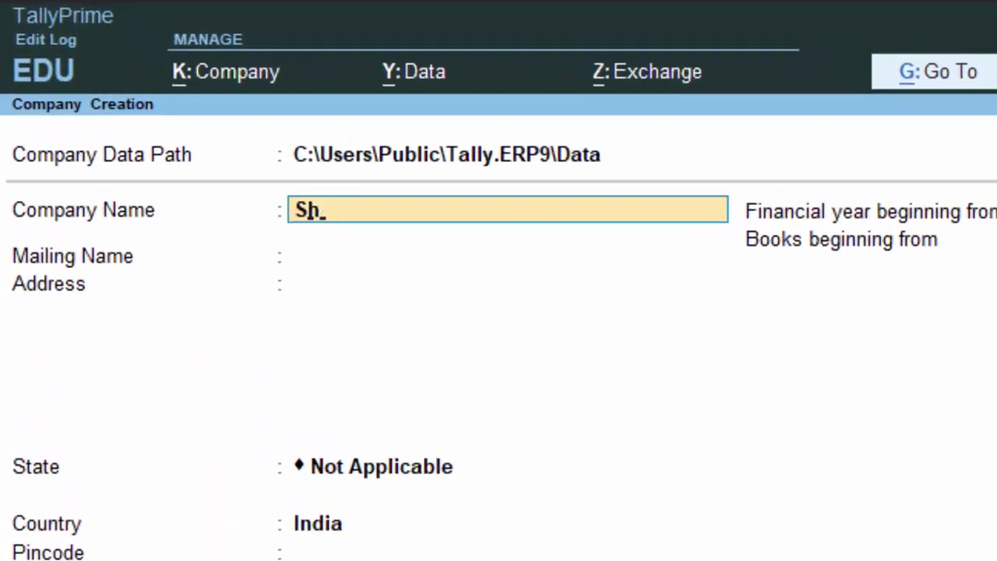
key(BackSpace)
key(BackSpace)
text(Ma Shara)
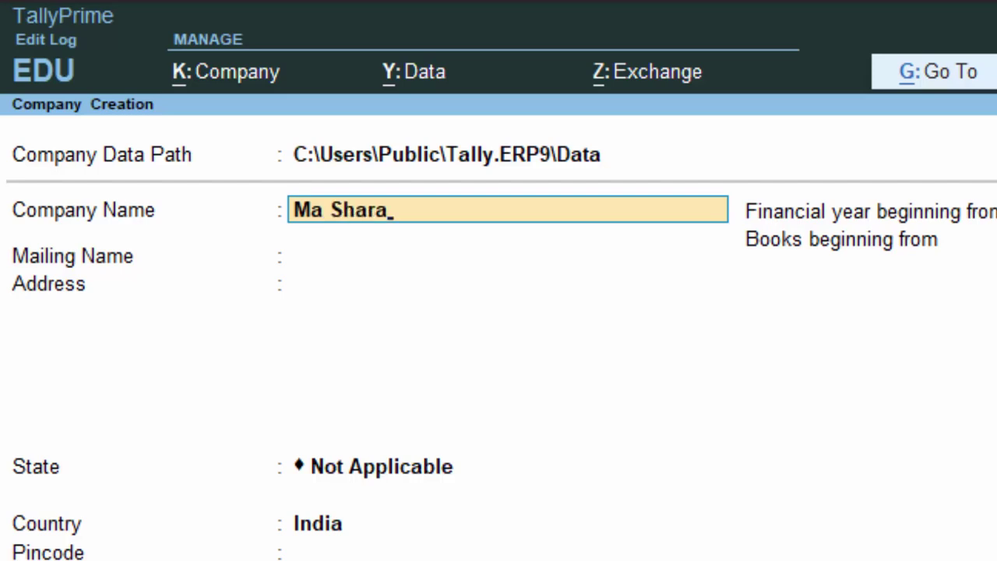
text(da Inst)
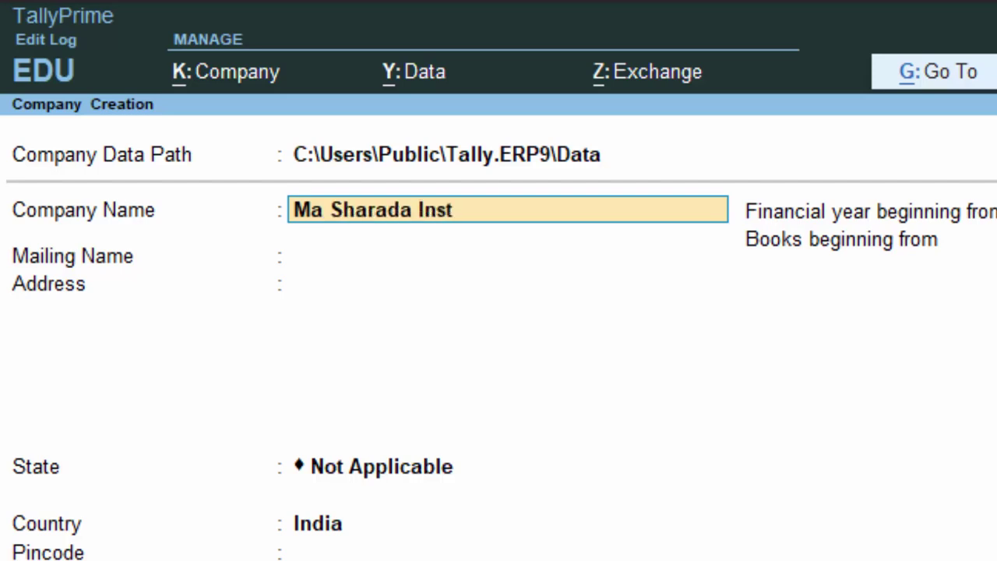
text(itute of)
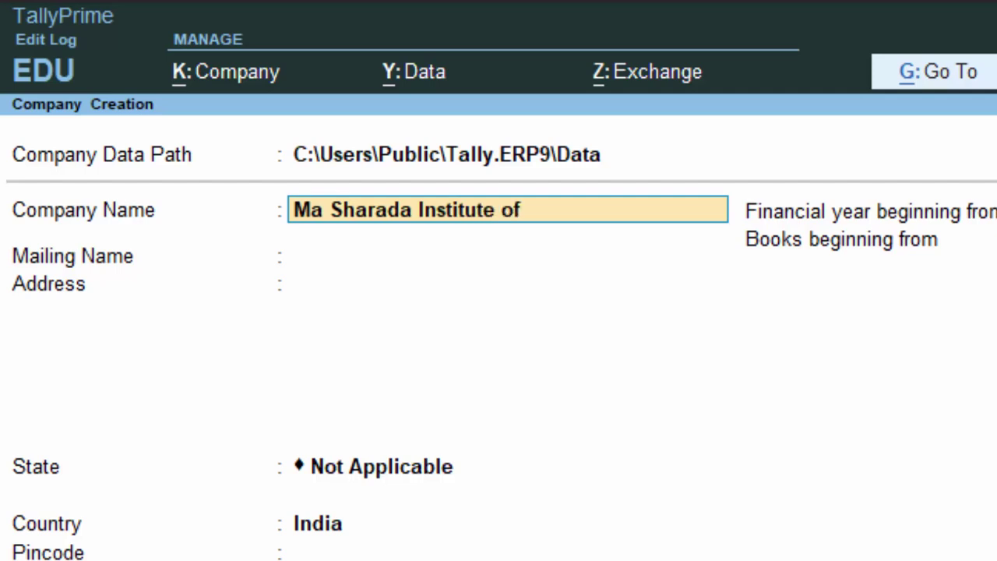
text( Techno)
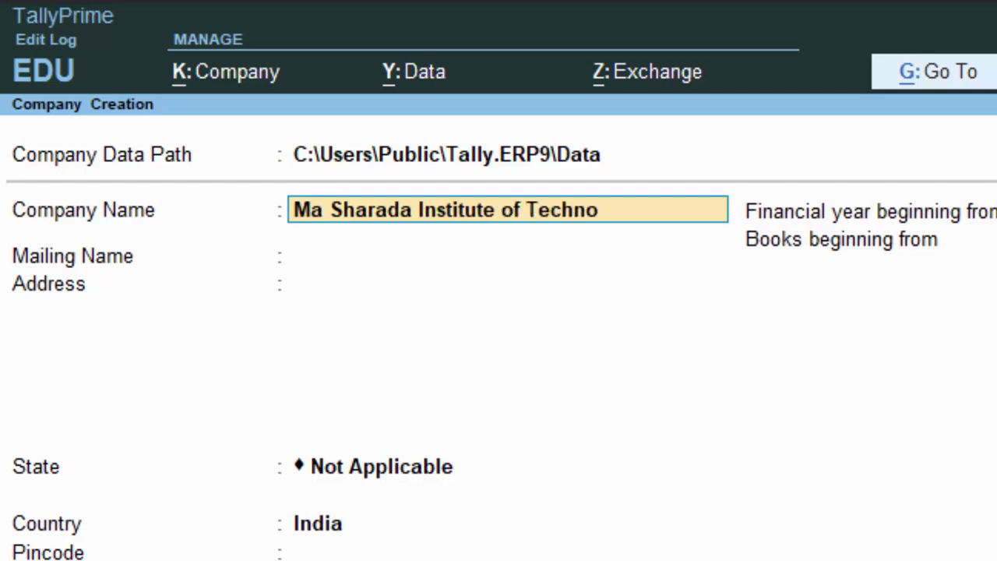
text(logy)
key(Return)
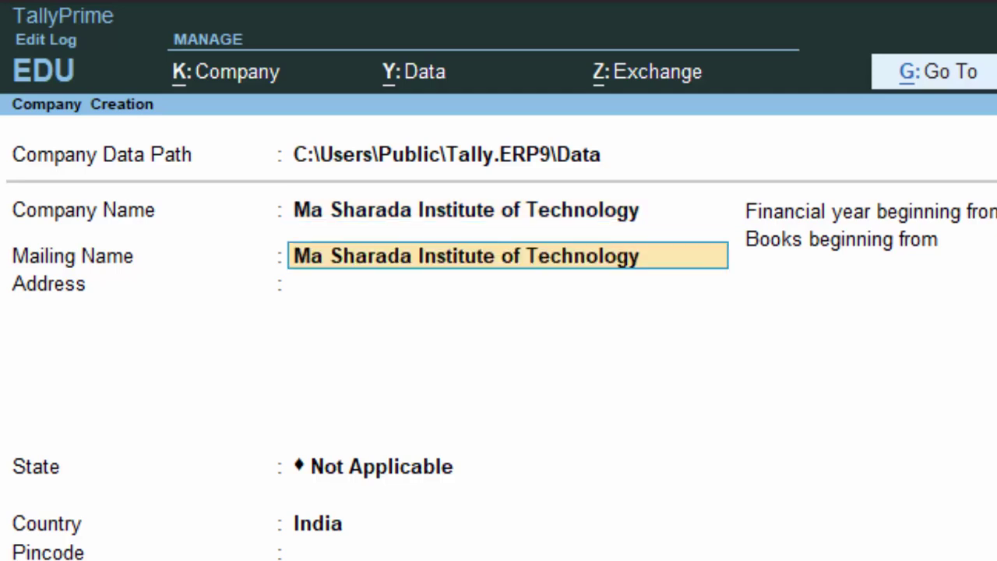
key(Return)
key(Return)
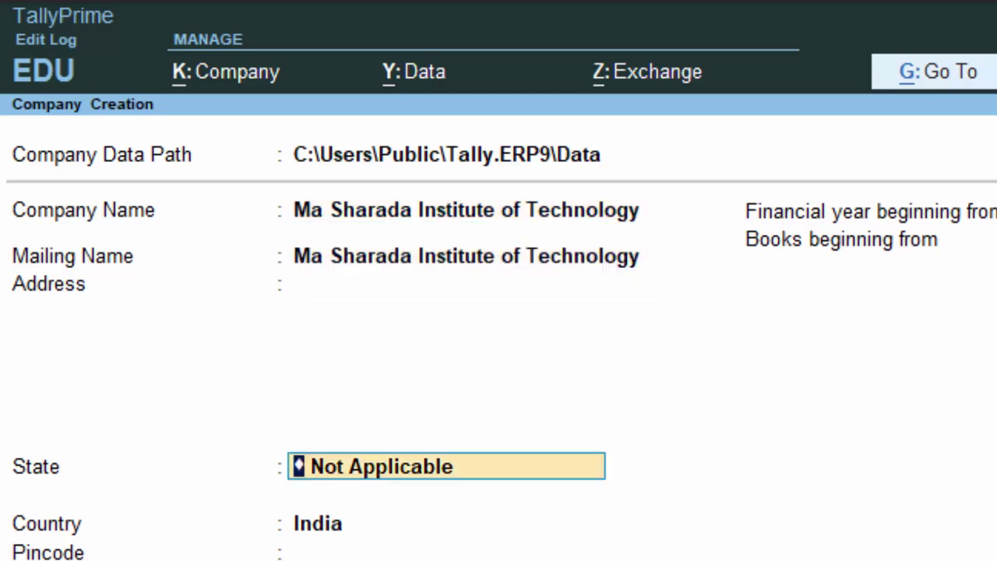
key(BackSpace)
text(New)
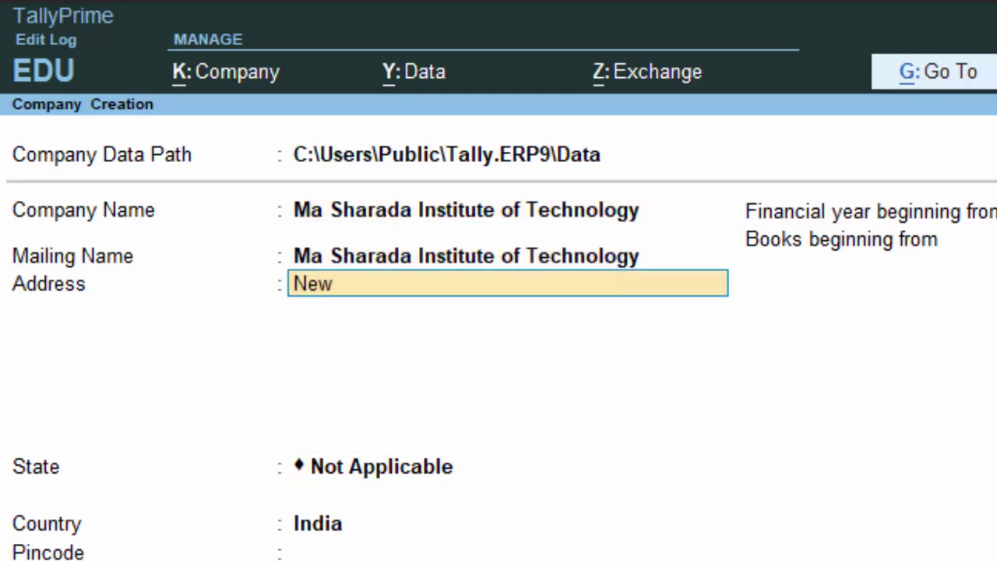
text( Colony)
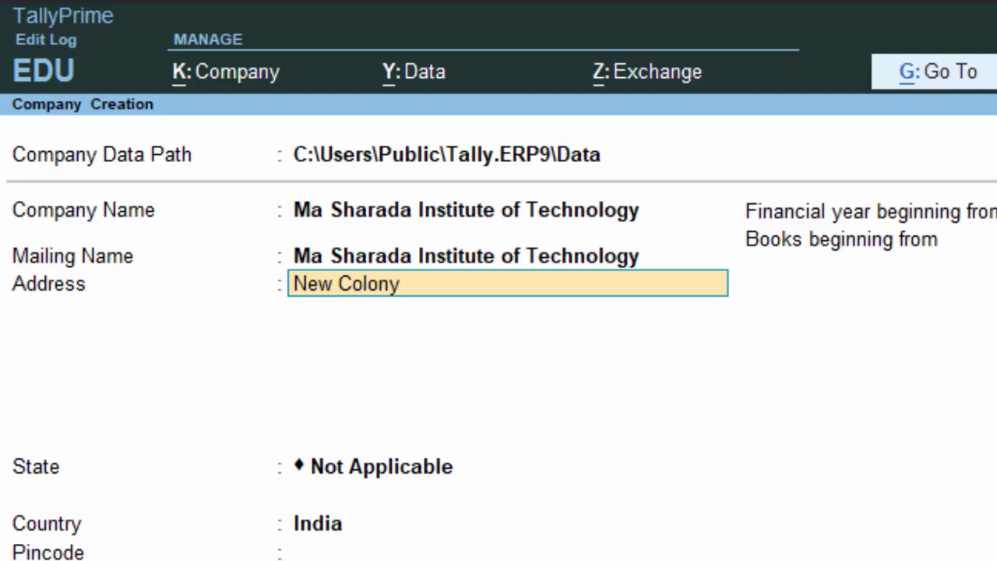
text( Deoria)
key(Return)
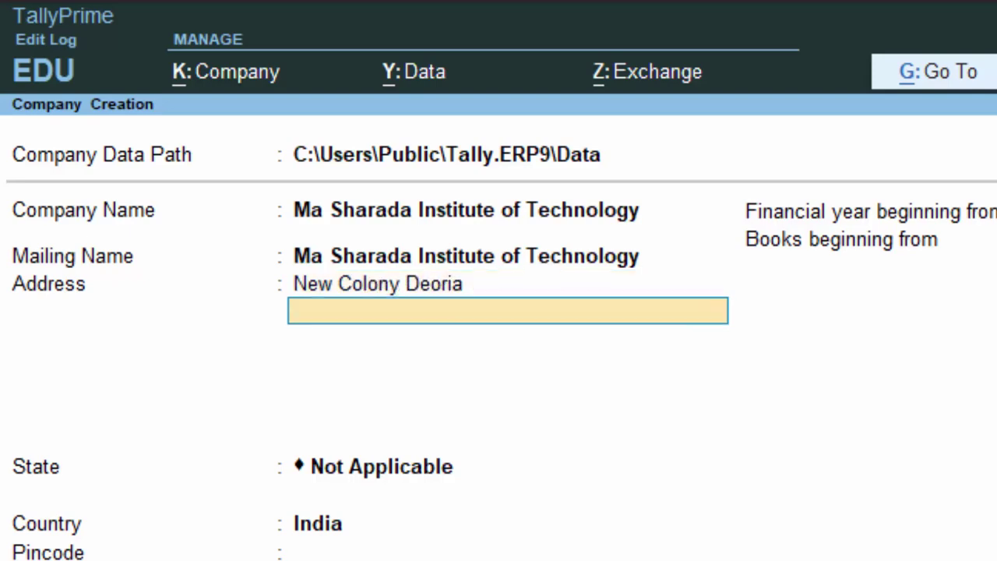
key(Return)
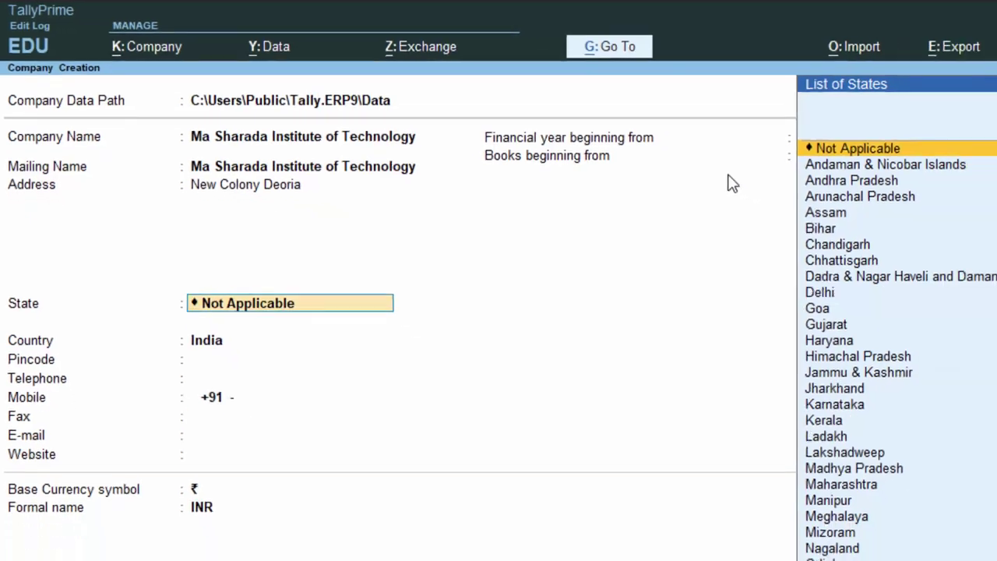
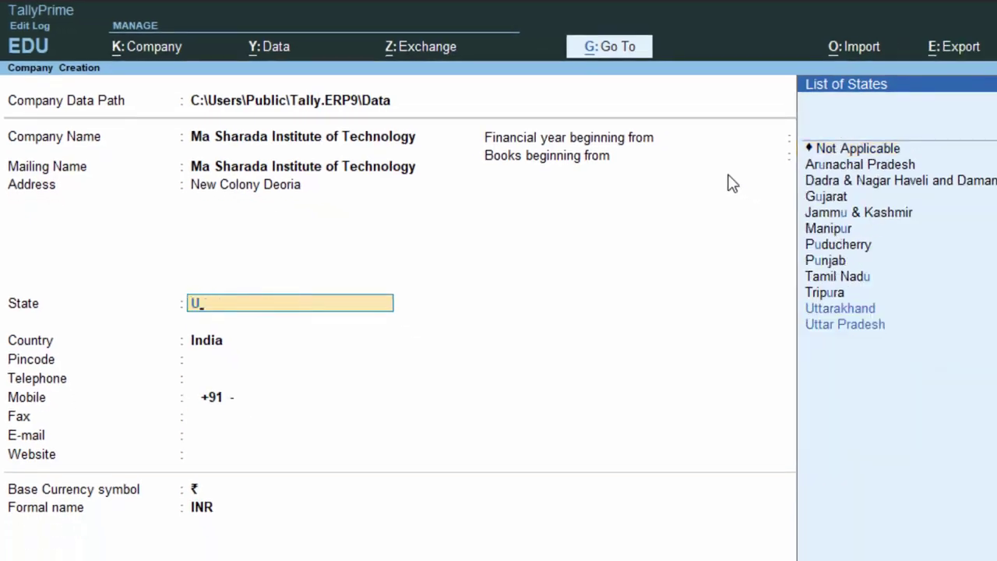
Set the state to Uttar Pradesh, enter the company's mobile number, and save the company.
key(Return)
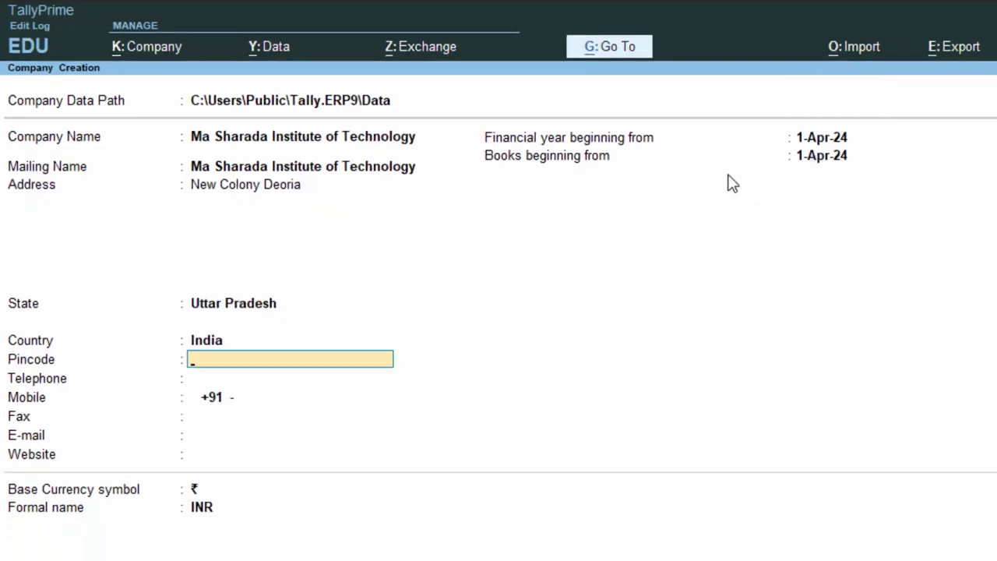
key(Return)
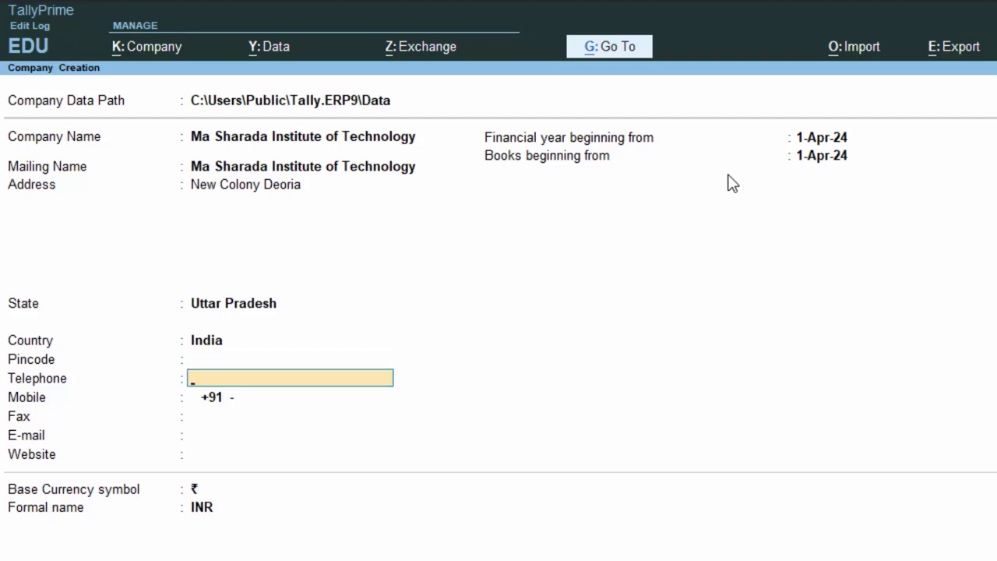
key(Return)
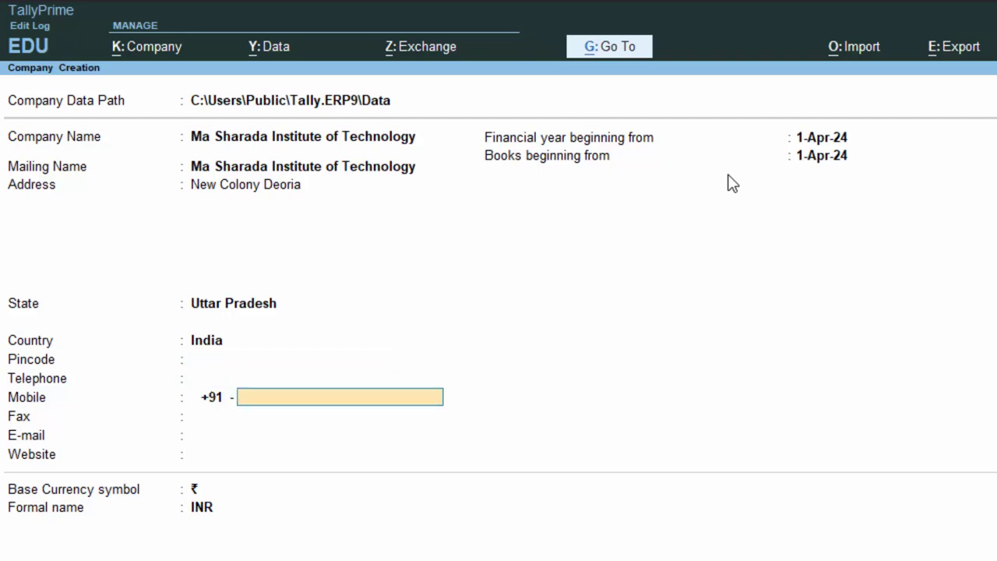
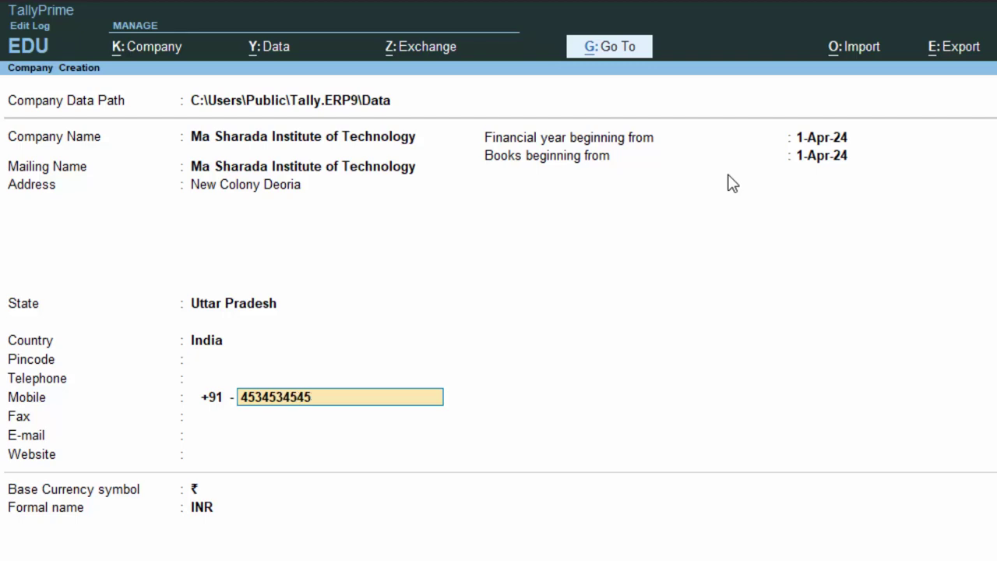
key(Return)
key(Return)
key(Return)
key(Return)
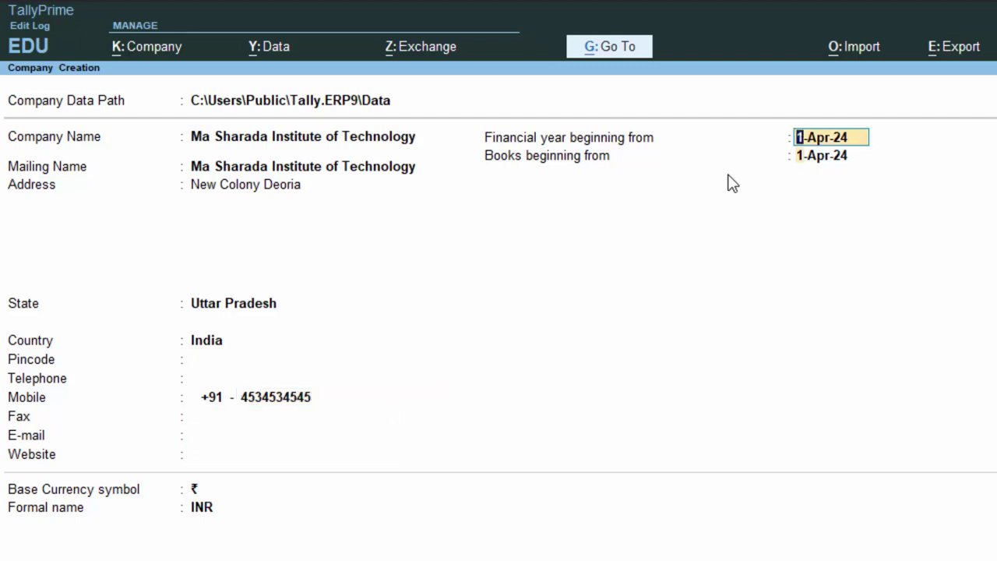
key(Return)
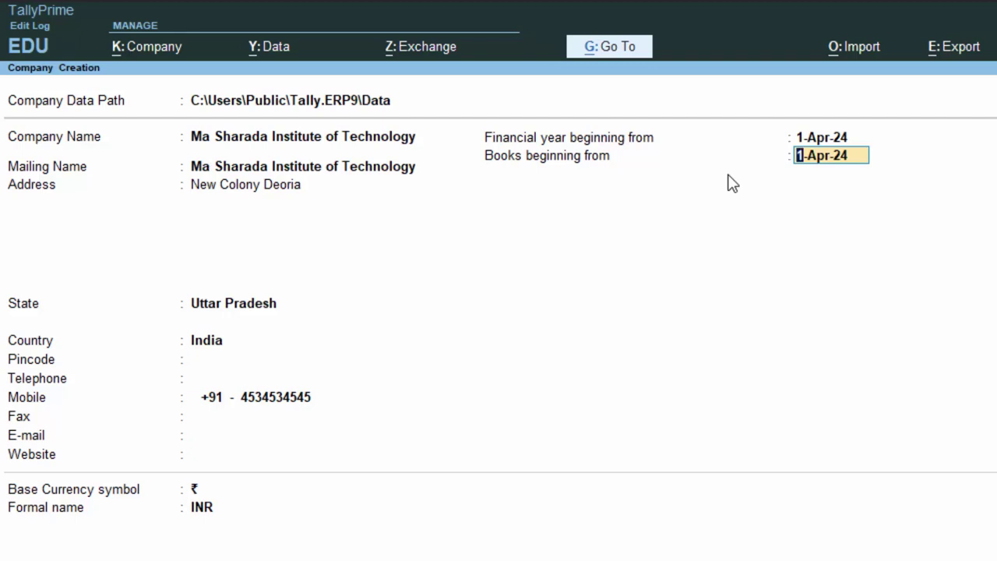
key(Return)
key(Return)
key(Return)
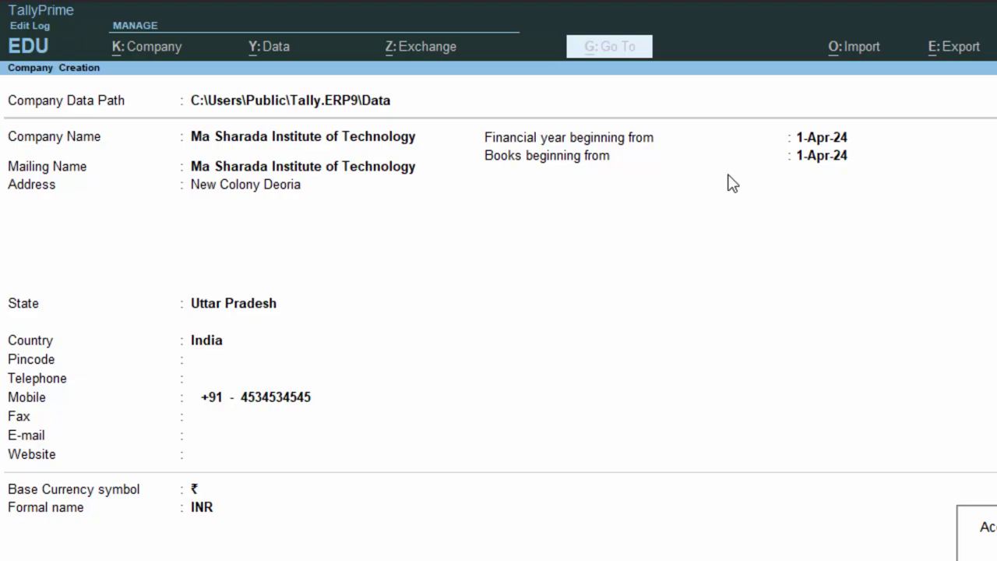
key(Return)
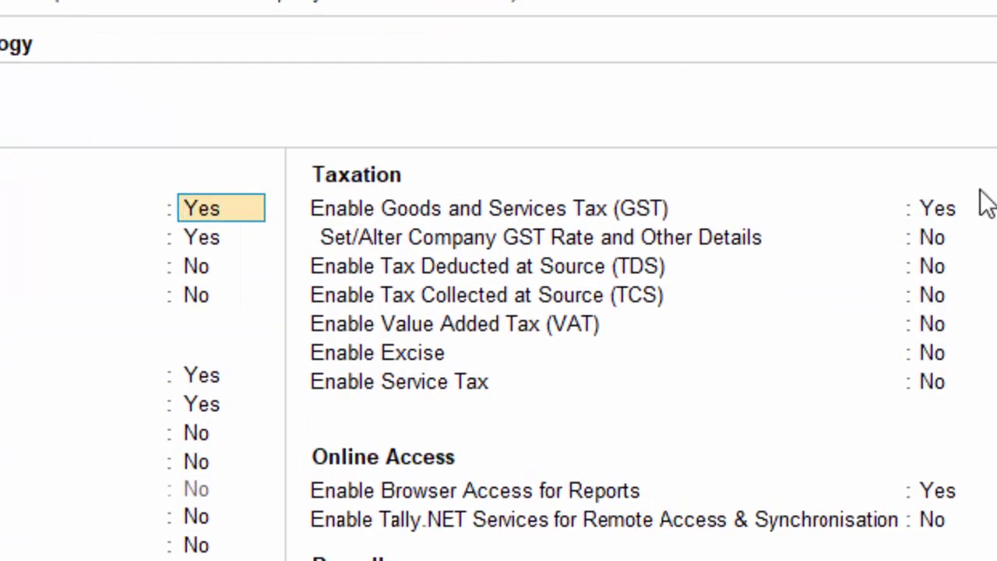
Enable GST with Uttar Pradesh state and Regular registration, and enter the company's GSTIN.
click(939, 219)
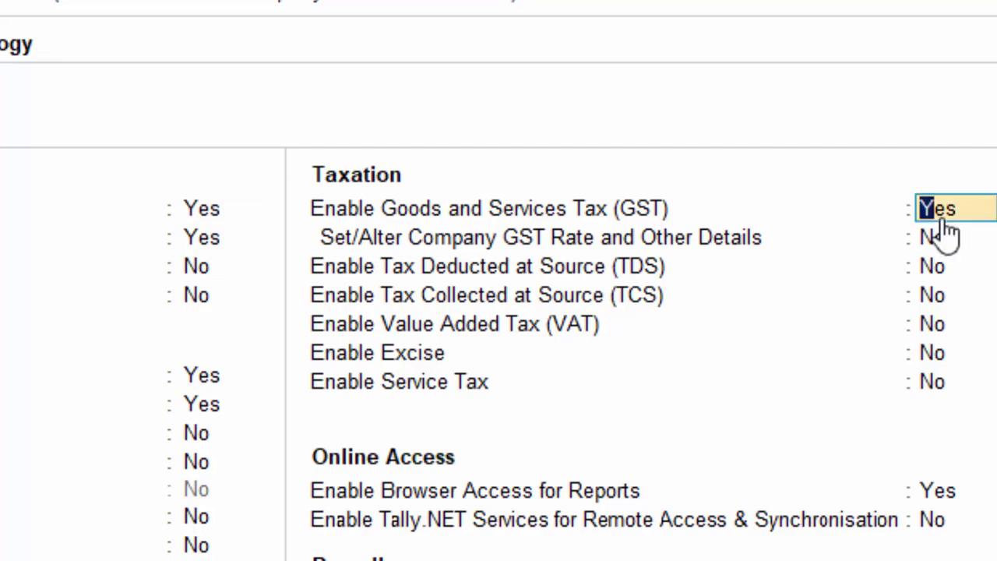
text(y)
key(Return)
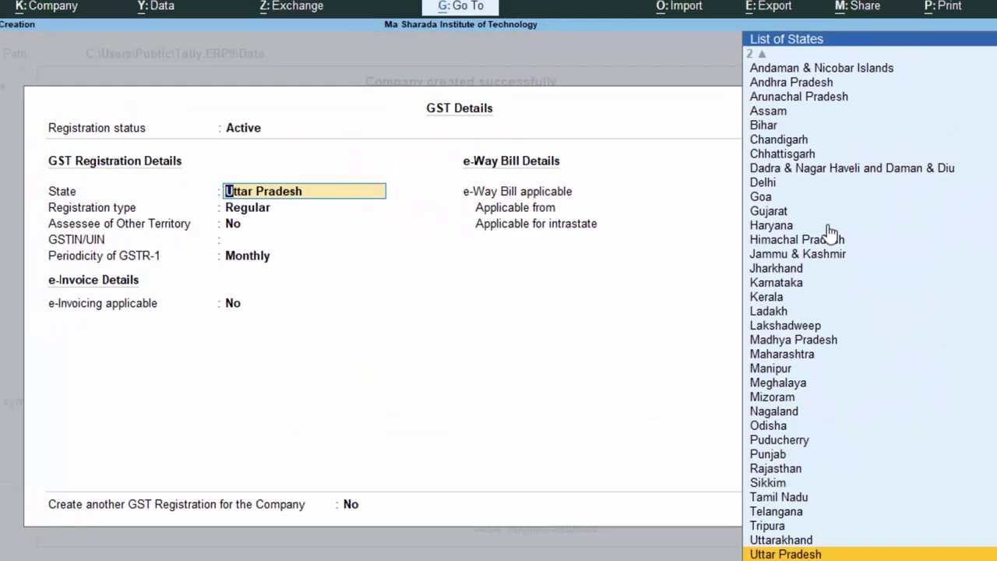
key(Return)
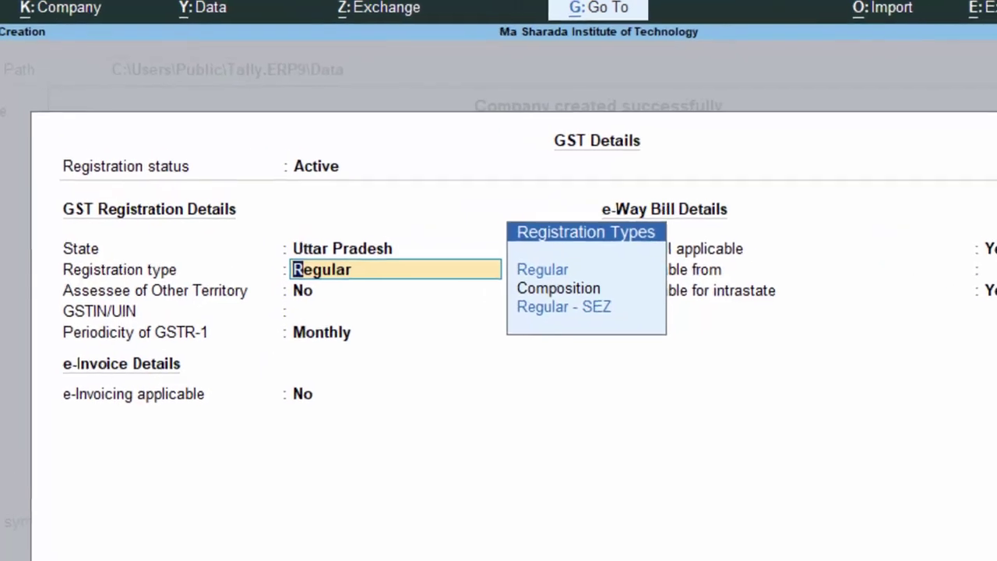
key(Return)
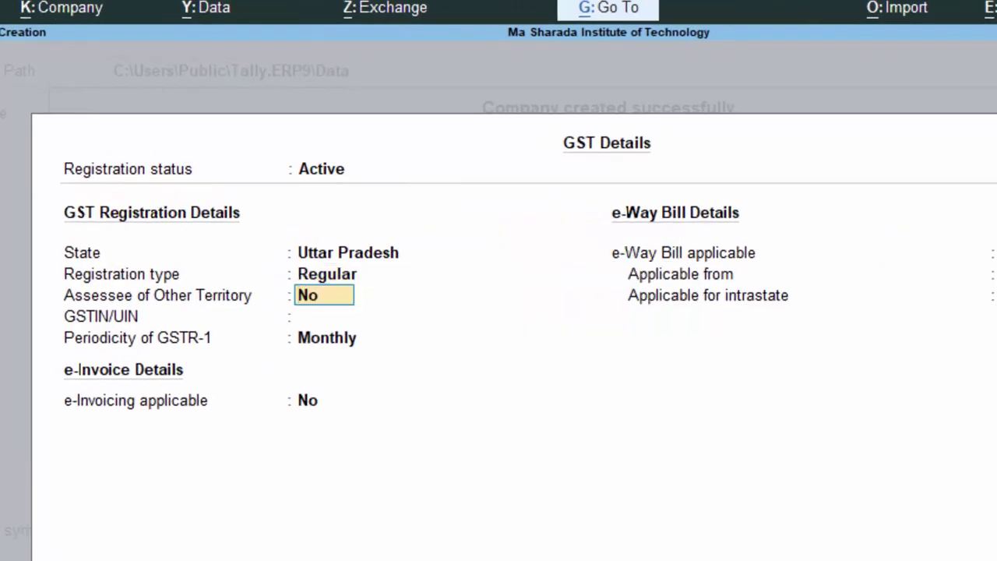
key(Return)
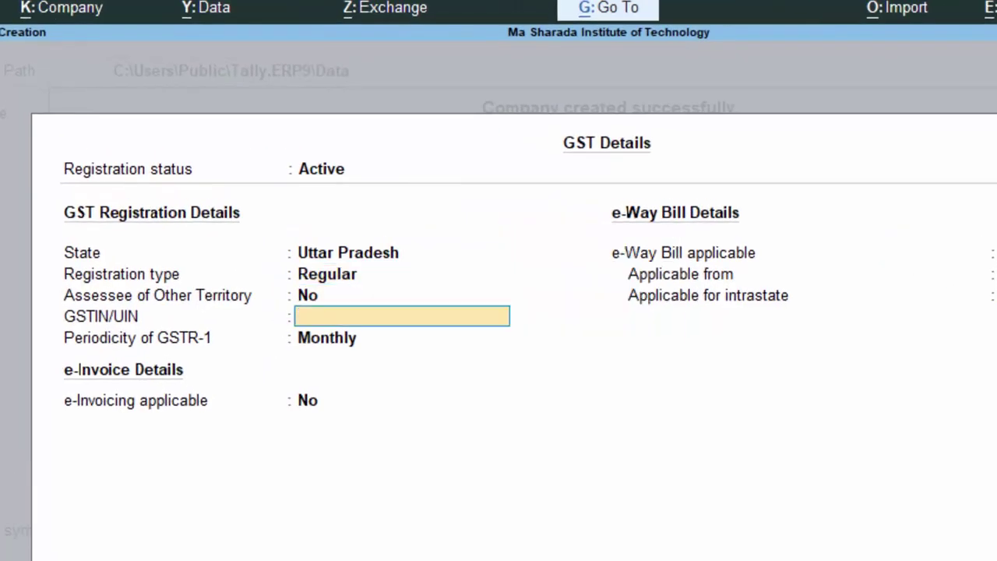
text(ASASDSASAD)
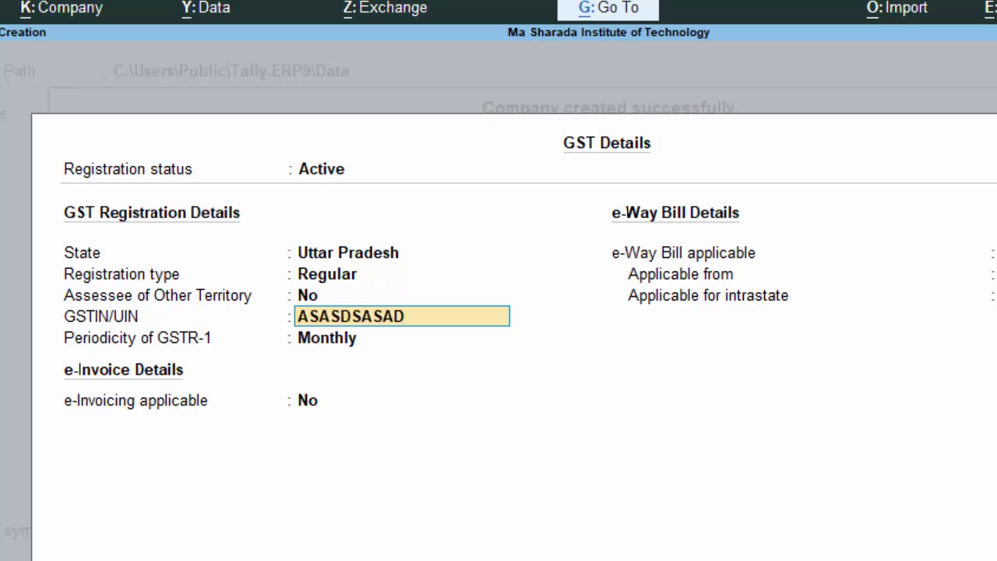
text(788)
key(Return)
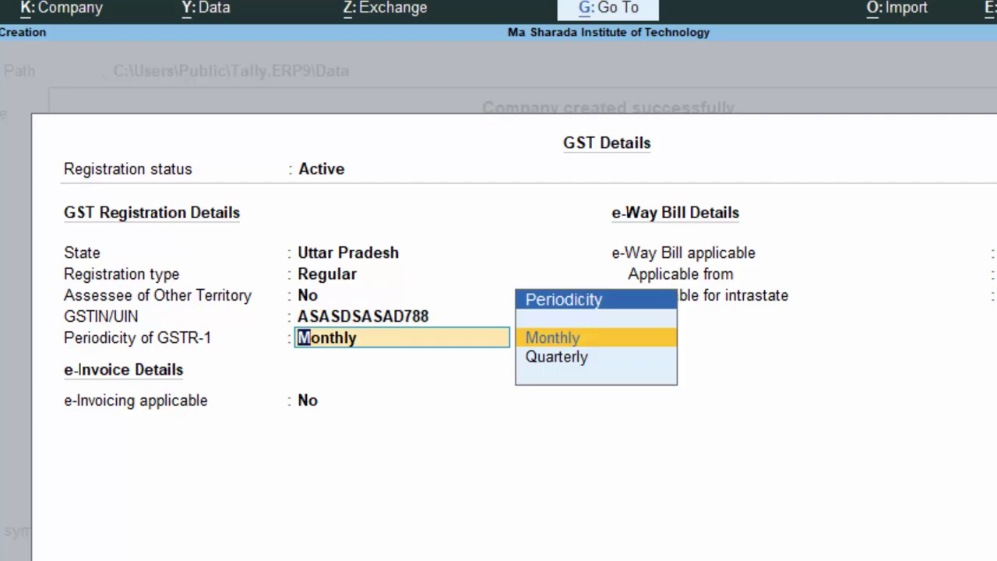
Keep Monthly GSTR-1, make e-invoicing applicable from 1-Apr-24, enter Deoria, and accept.
key(Return)
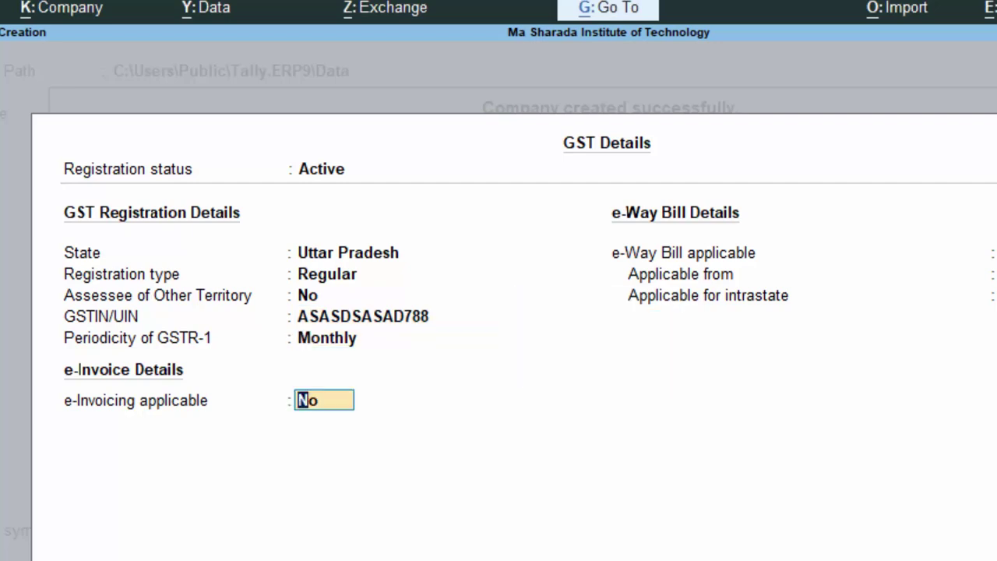
text(y)
key(Return)
key(Return)
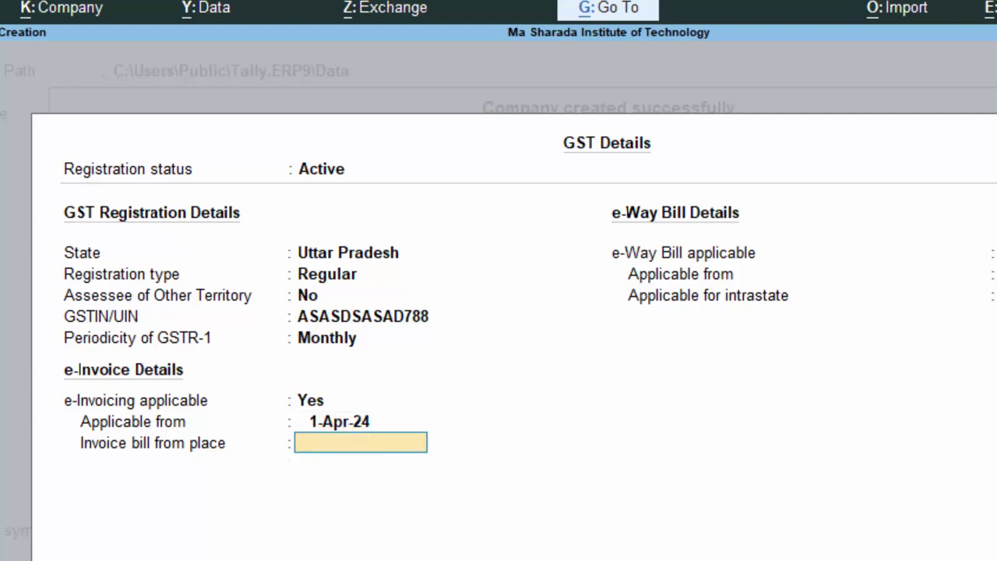
text(Deoria)
key(Return)
key(Return)
key(Return)
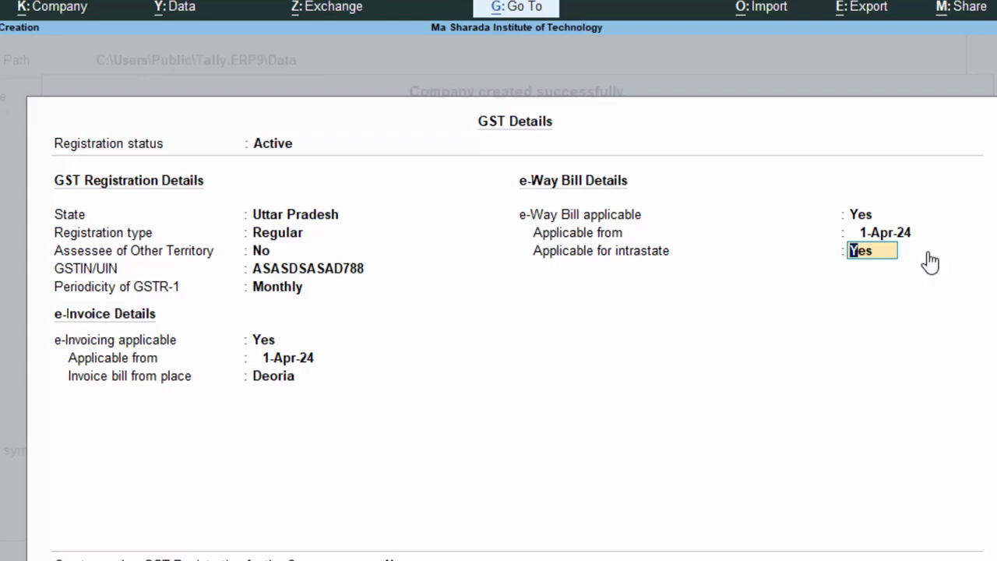
key(Return)
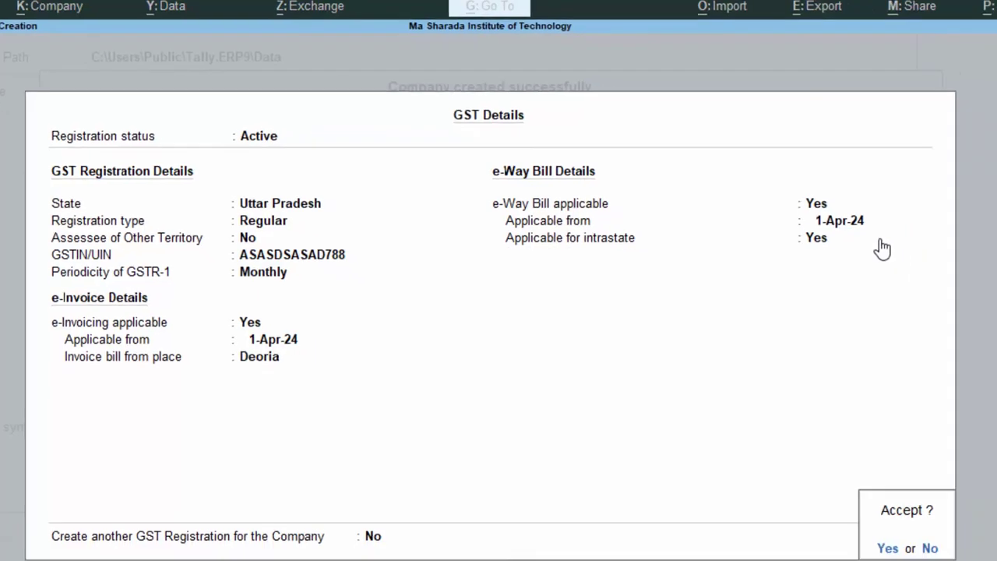
key(Return)
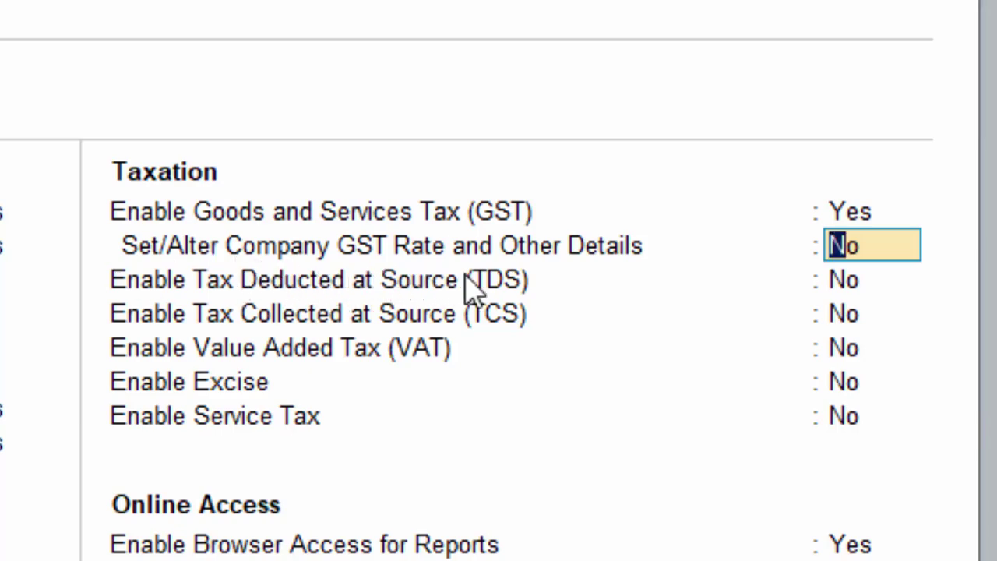
Choose to specify company GST rate details here with HSN/SAC 54354545.
text(y)
key(Return)
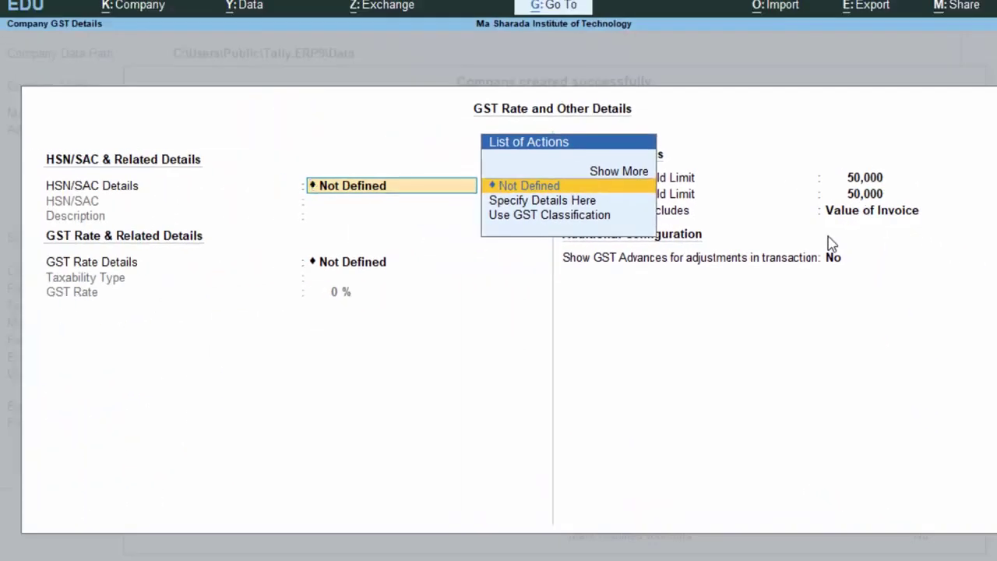
key(Down)
key(Return)
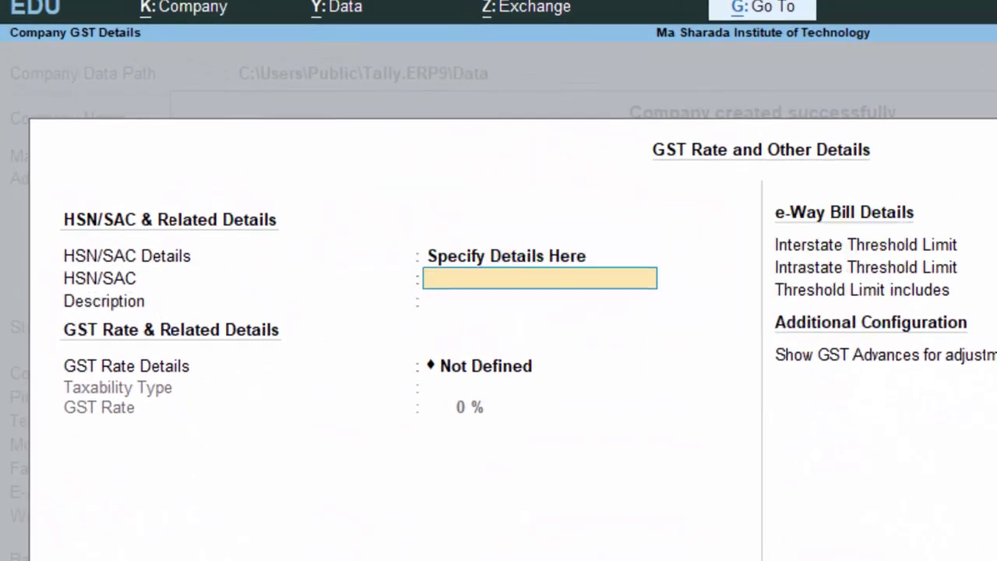
text(54354545)
key(Return)
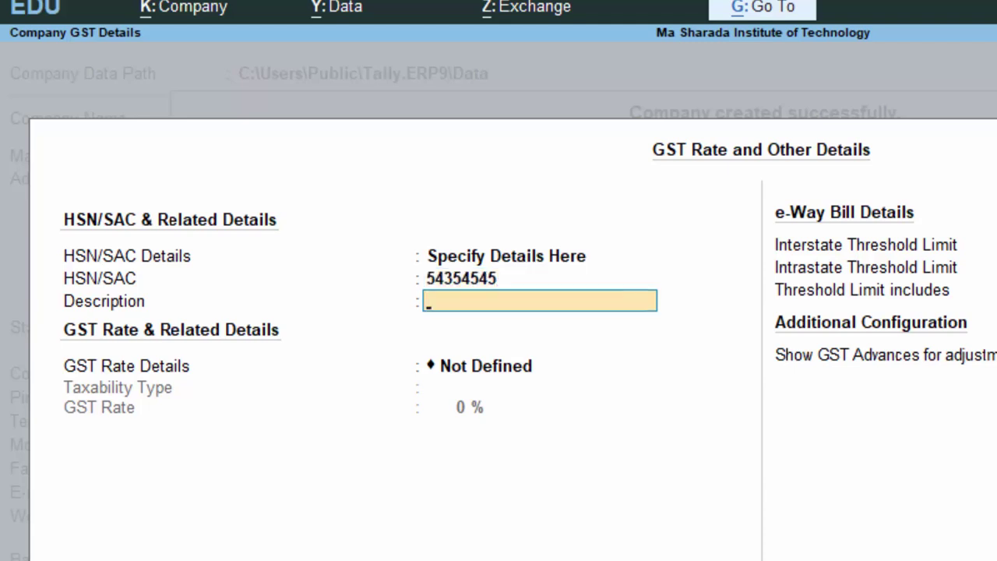
Make it Taxable at 12% with the 50,000 invoice-value threshold, and accept the company features.
key(Return)
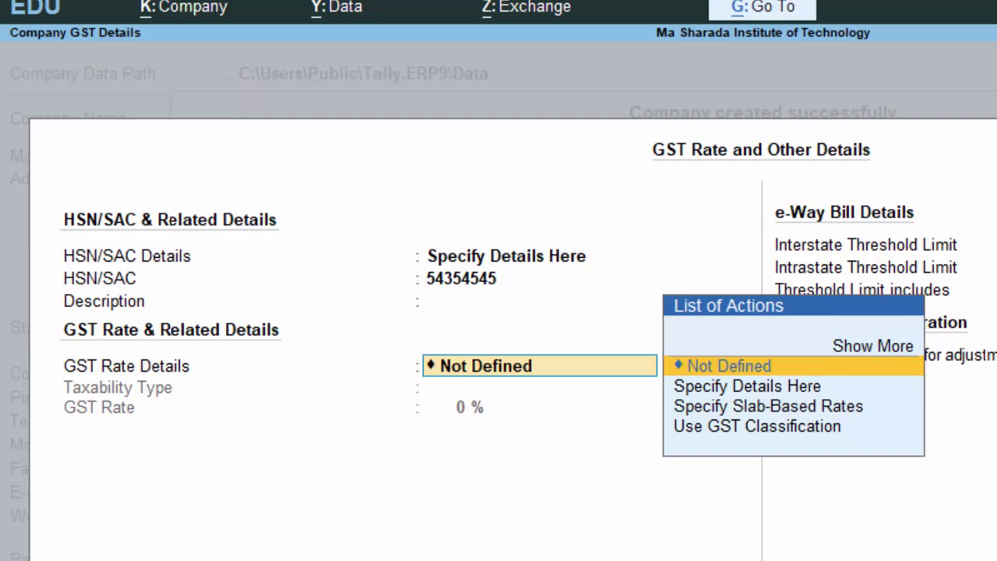
key(Down)
key(Down)
key(Up)
key(Return)
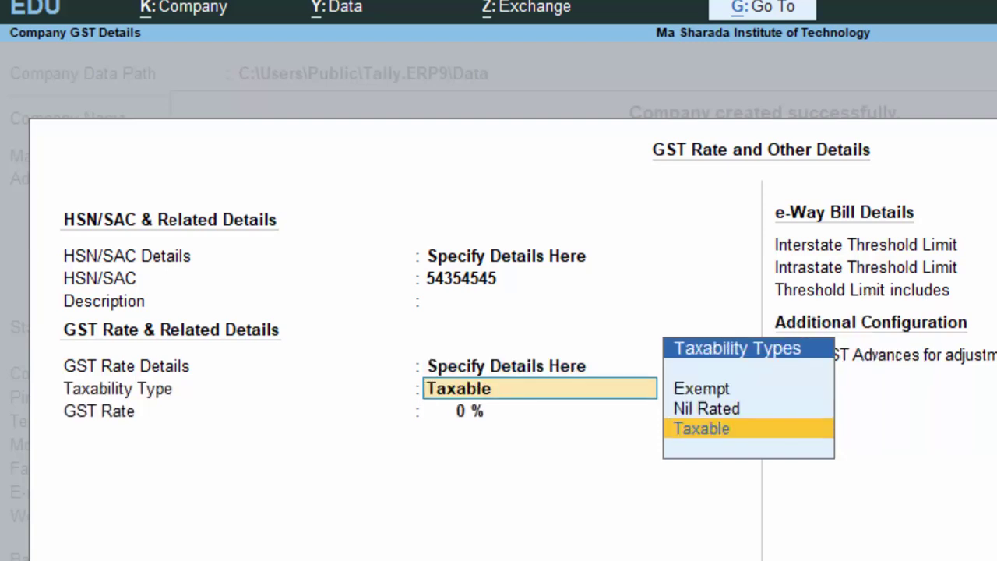
key(Return)
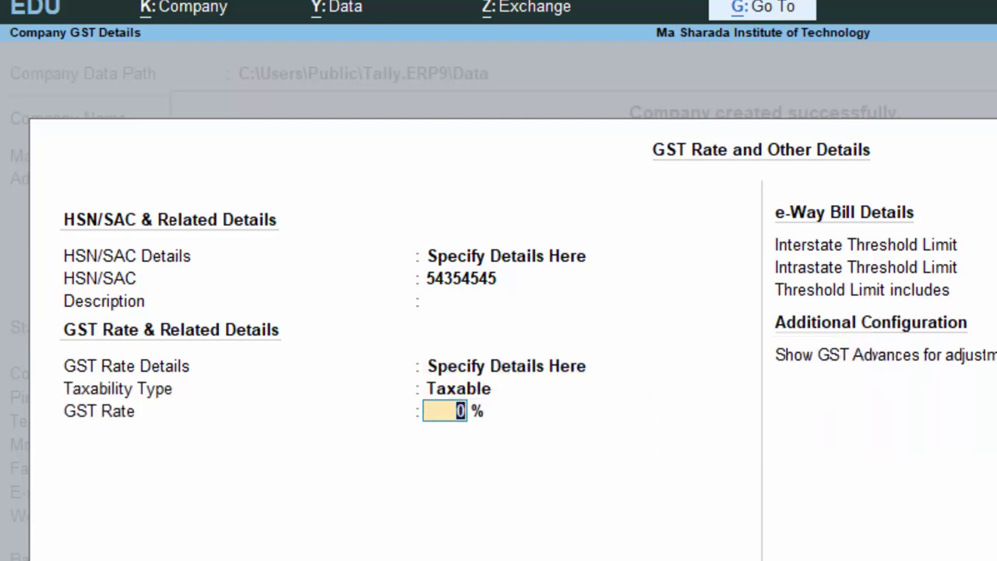
text(12)
key(Return)
key(Return)
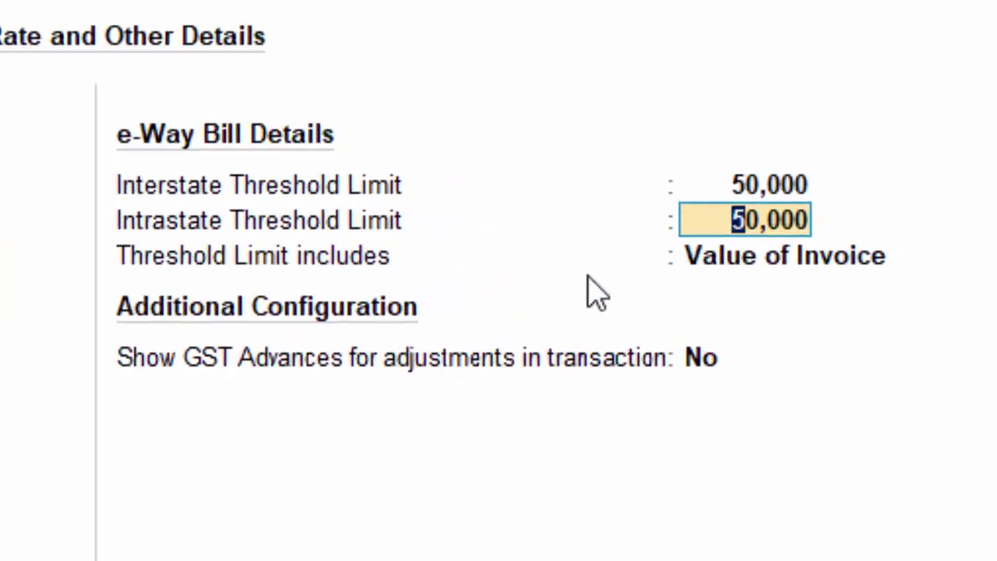
key(Return)
key(Return)
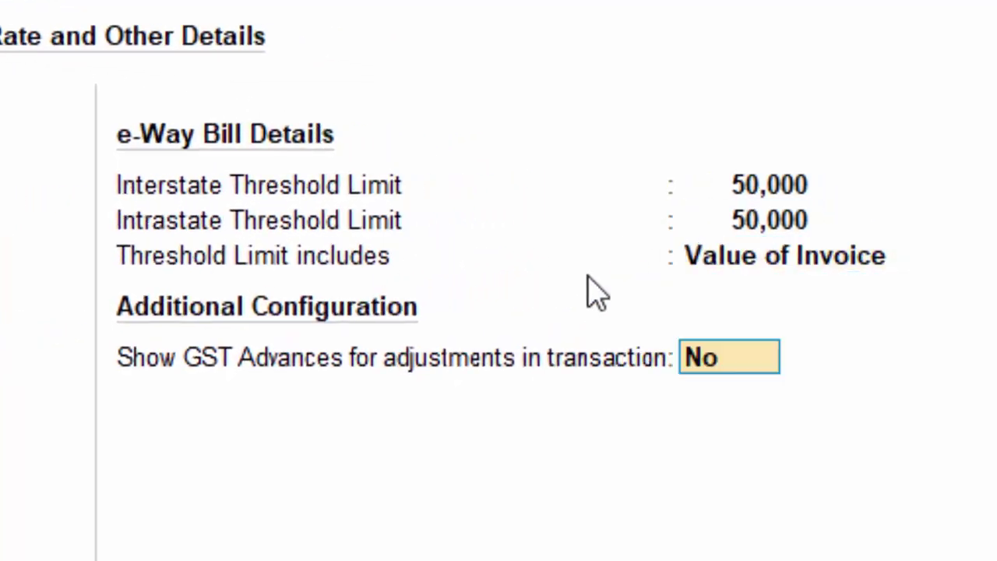
key(Return)
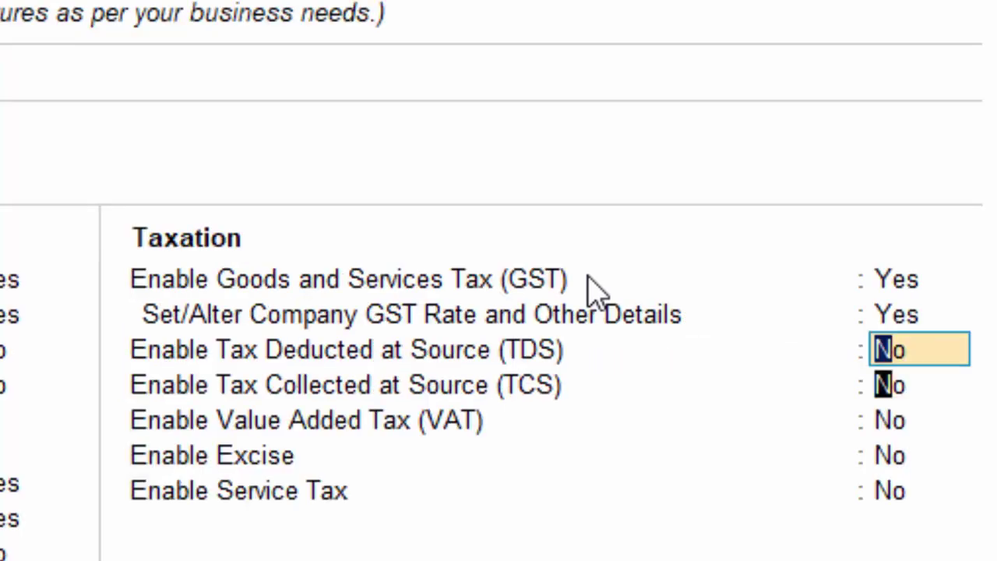
key(Return)
key(Return)
key(Return)
key(Return)
key(Return)
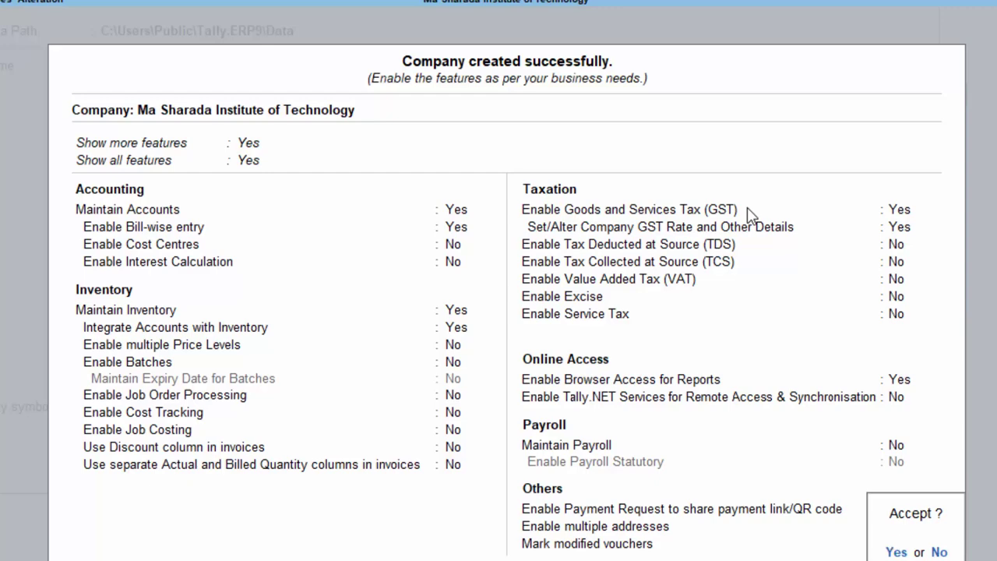
key(Return)
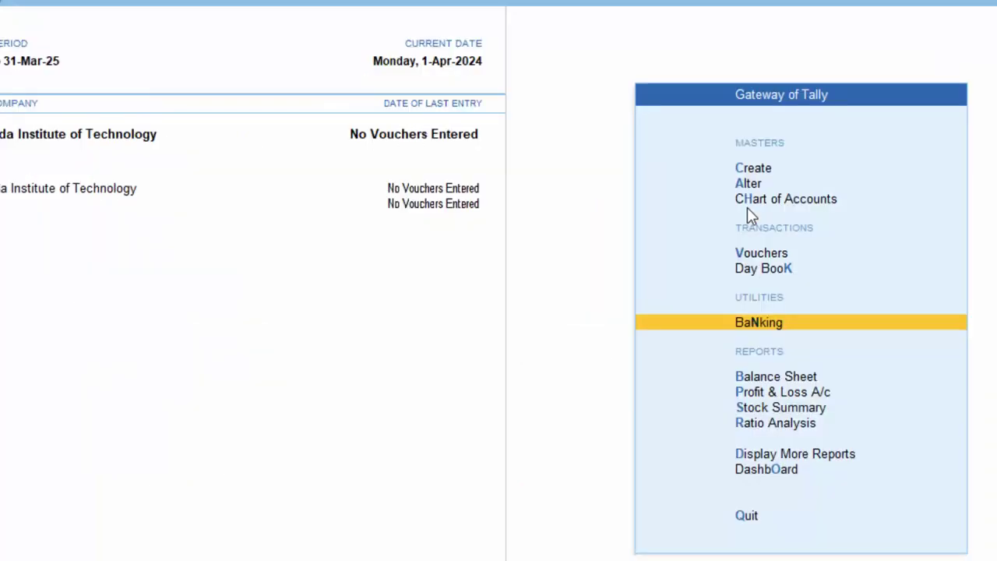
Start a Purchase voucher with the supplier invoice number dated 1-Apr-24.
key(v)
key(F9)
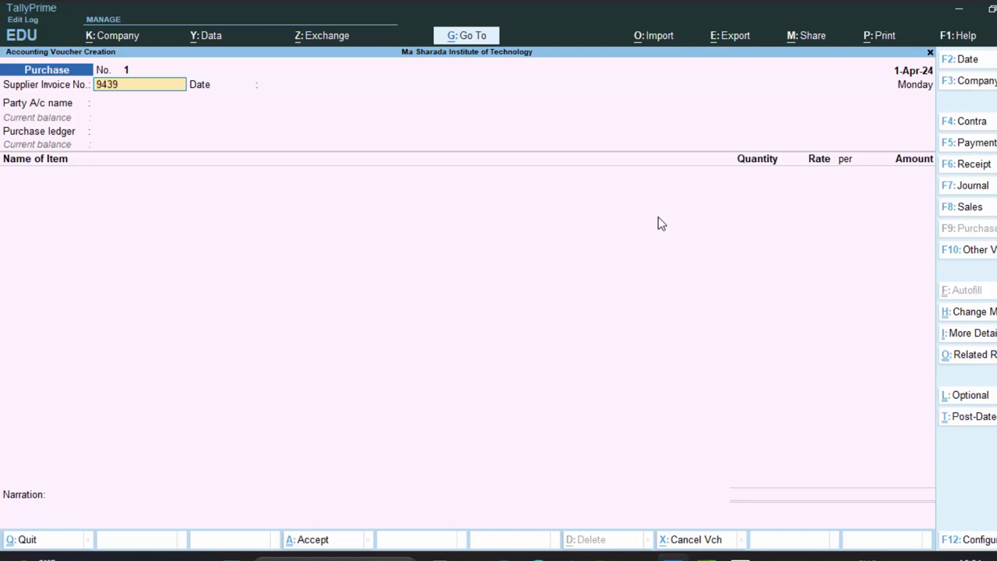
key(Return)
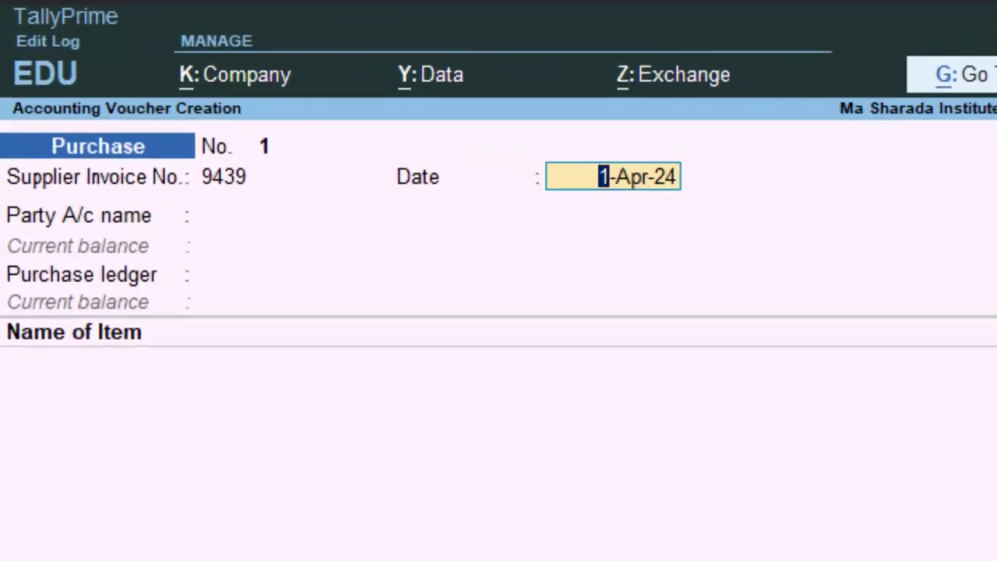
key(Return)
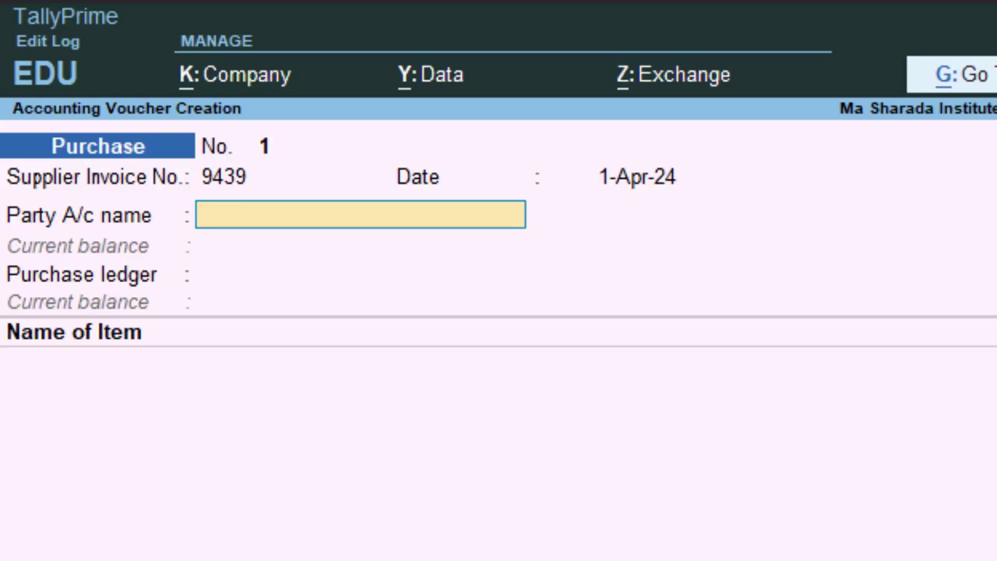
key(alt+p)
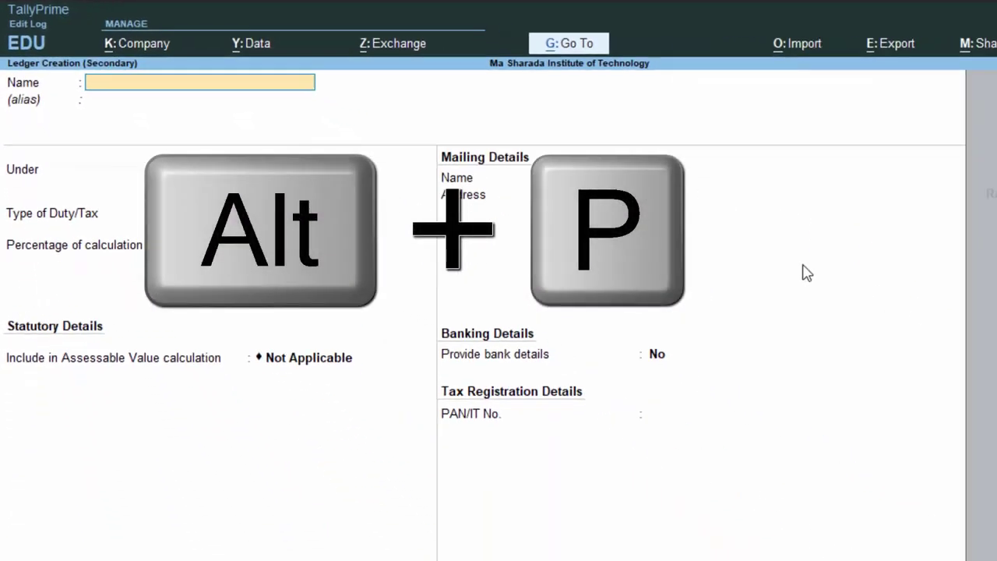
Save the supplier's ledger under Sundry Creditors in Uttar Pradesh and continue to Party Details.
text(Gauarv C)
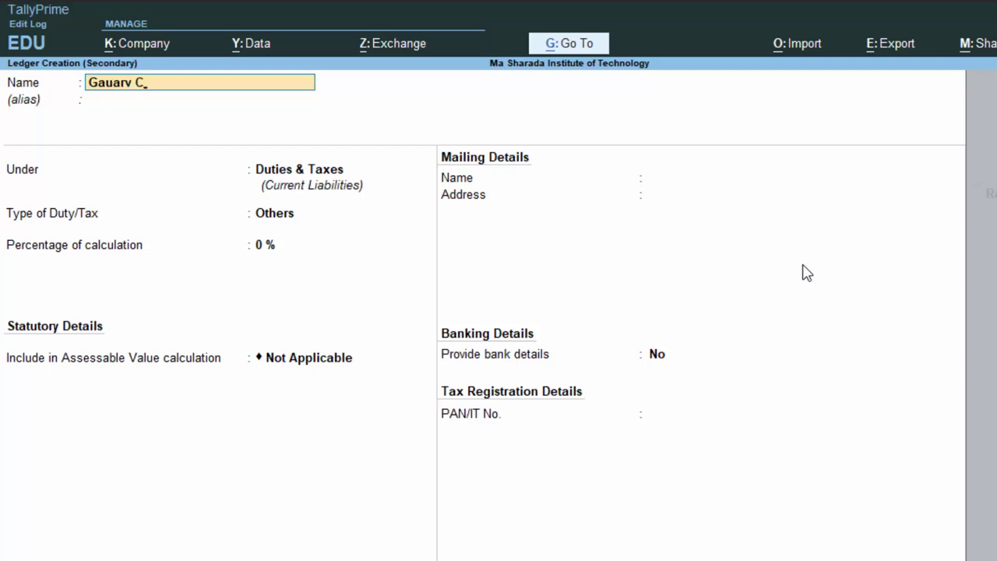
key(Return)
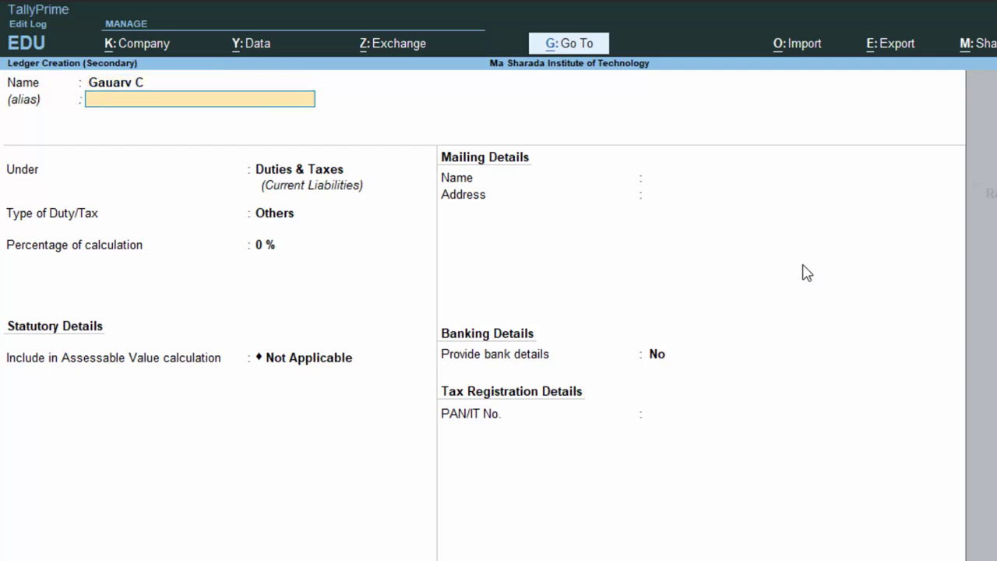
key(Return)
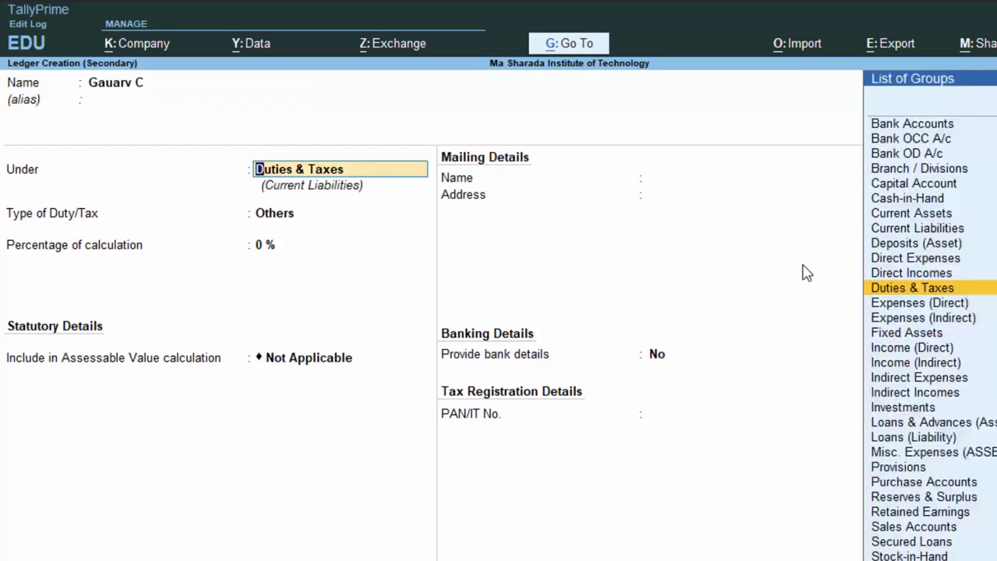
text(S)
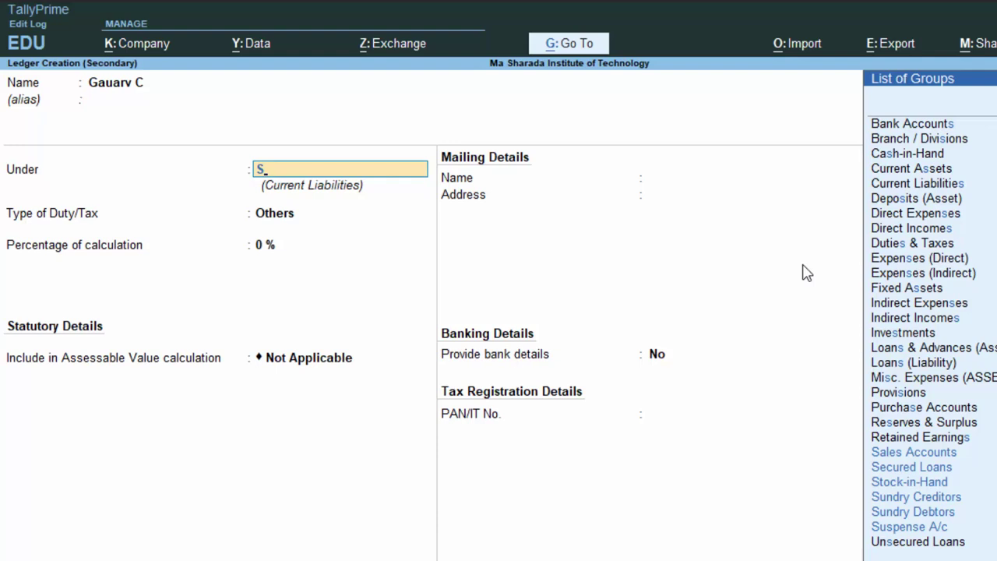
key(Down)
key(Down)
key(Down)
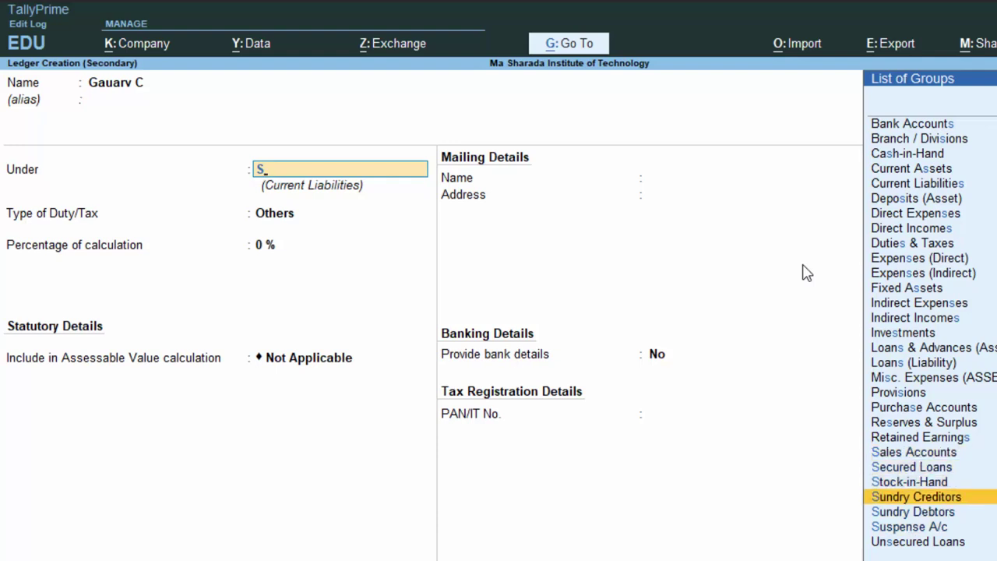
key(Return)
key(Return)
key(Return)
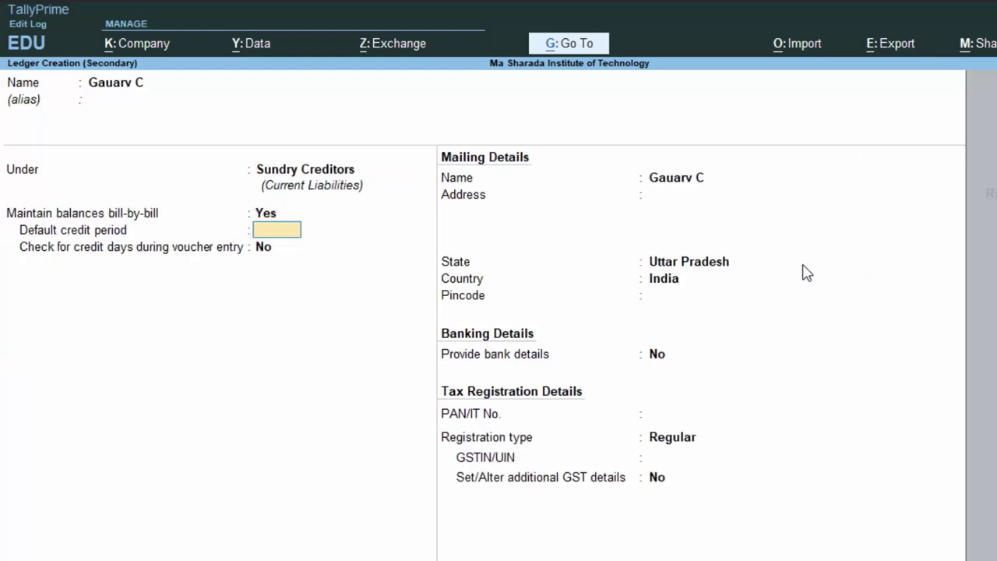
key(Return)
key(Return)
key(Return)
key(Return)
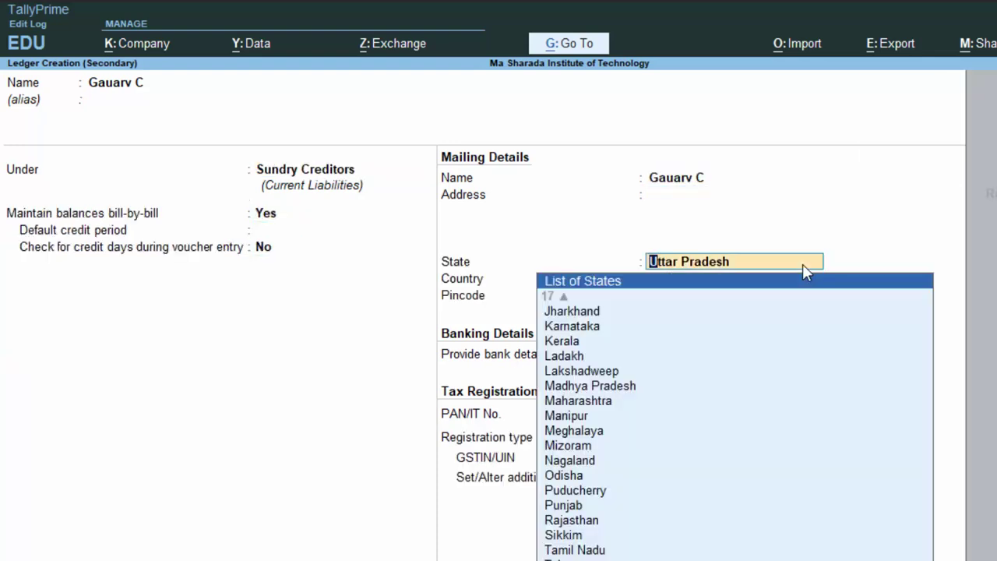
key(Return)
key(Return)
key(Return)
key(Return)
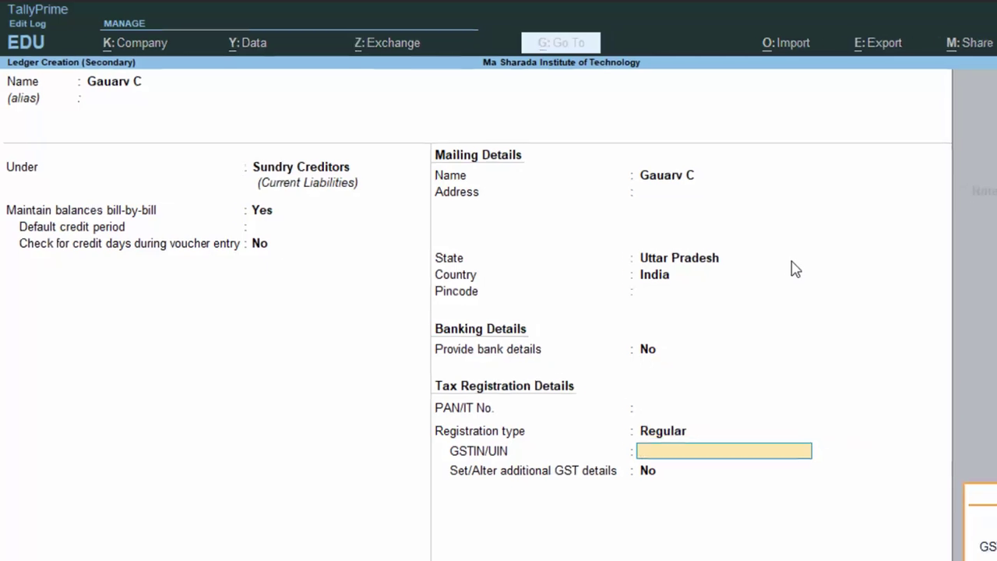
key(Return)
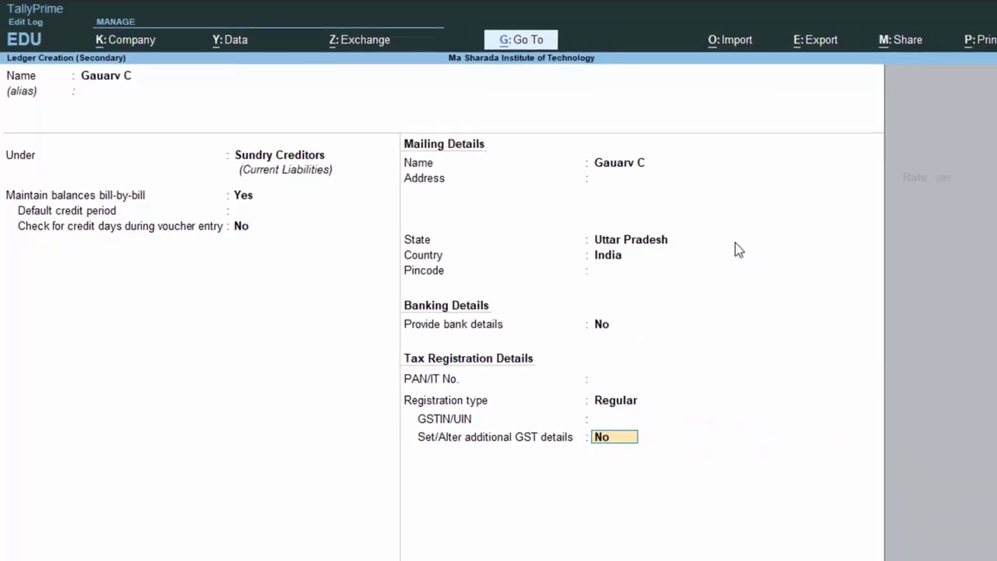
key(Return)
key(Return)
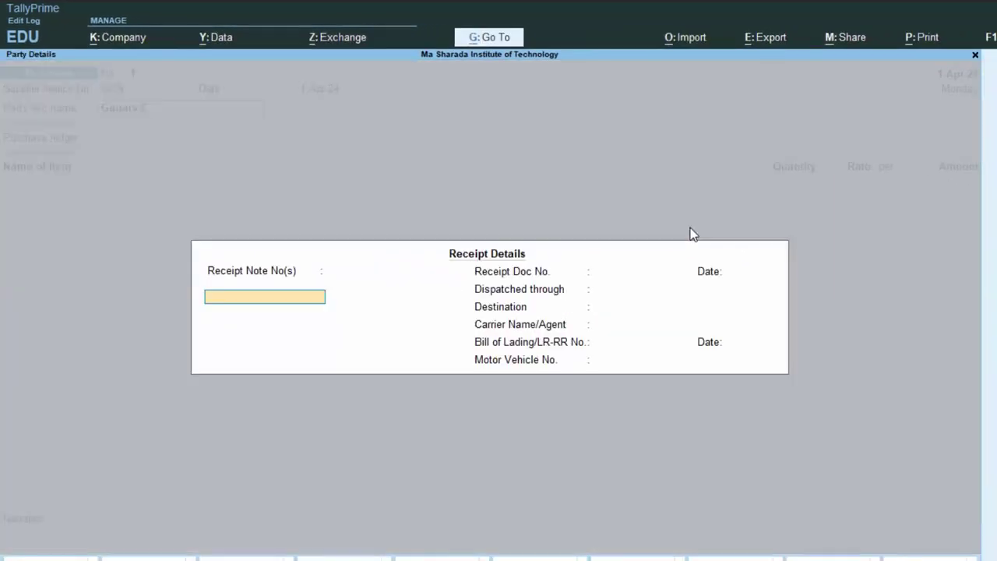
key(Return)
key(Return)
key(Return)
key(Return)
key(Return)
key(Return)
key(Return)
key(Return)
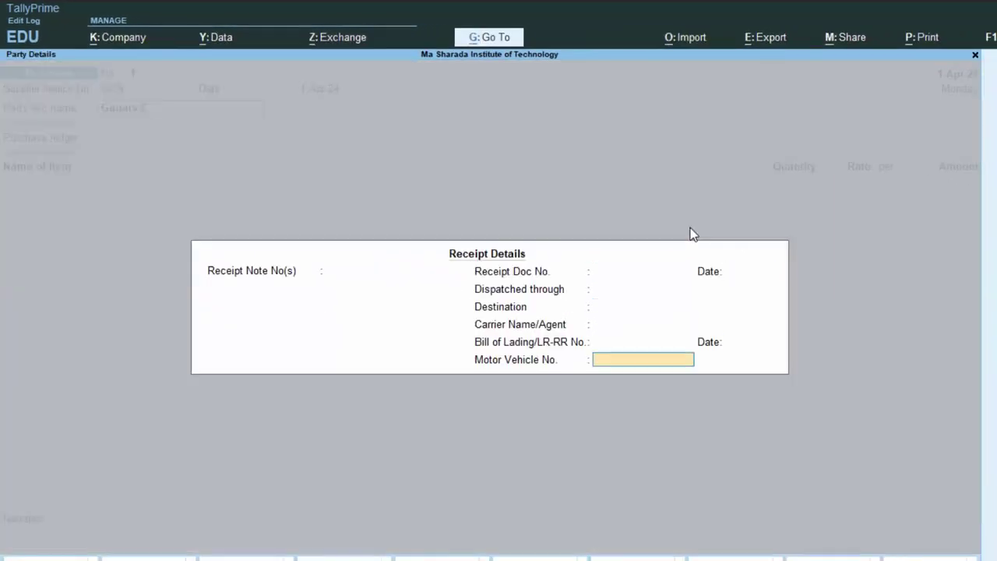
key(Return)
key(Return)
key(Return)
key(Return)
key(Return)
key(Return)
key(Return)
key(Return)
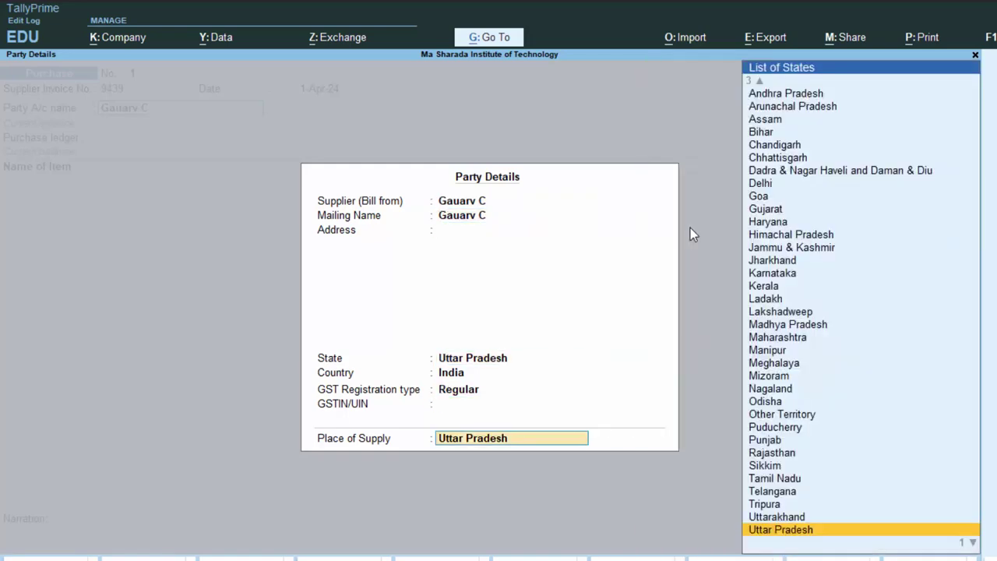
key(Return)
key(Return)
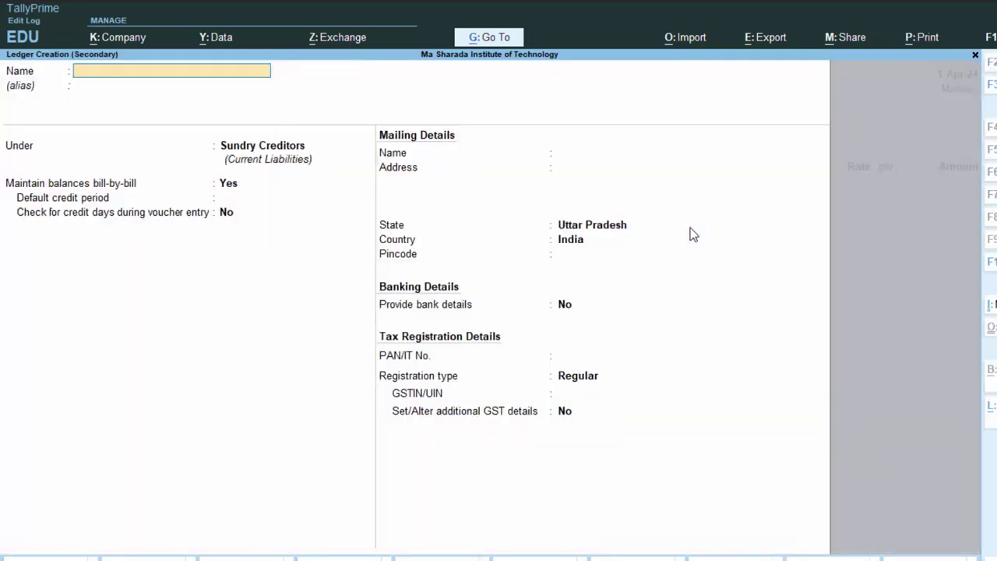
Create the 'Purchase A/c' ledger under Purchase Accounts, keeping GST Applicable with default details.
text(rc)
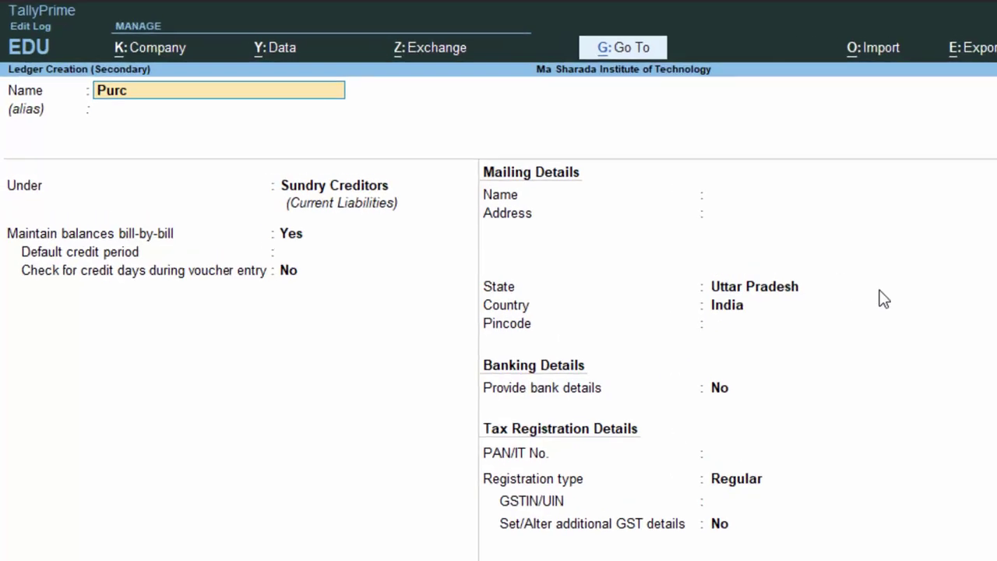
text(hase a/c)
key(Return)
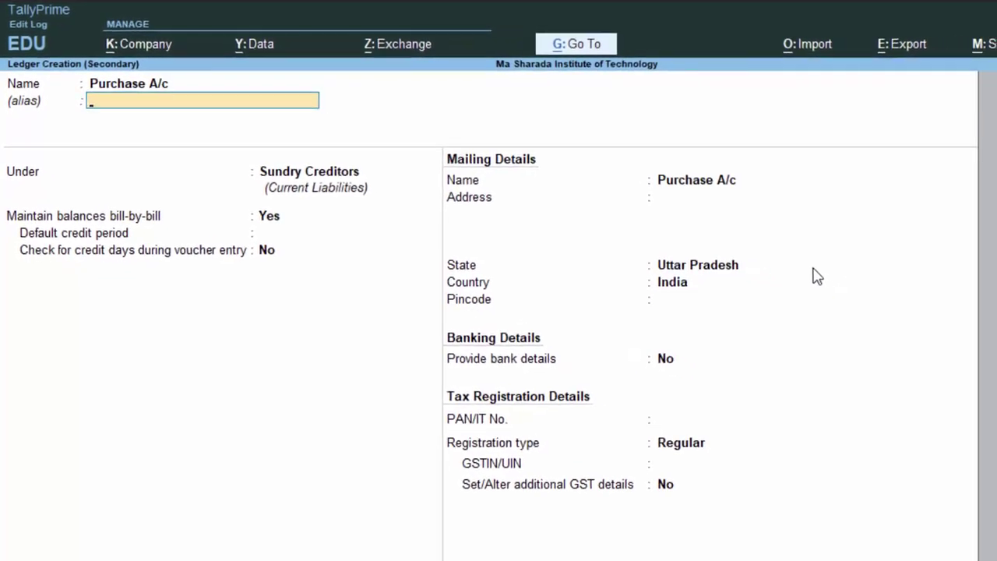
key(Return)
text(P)
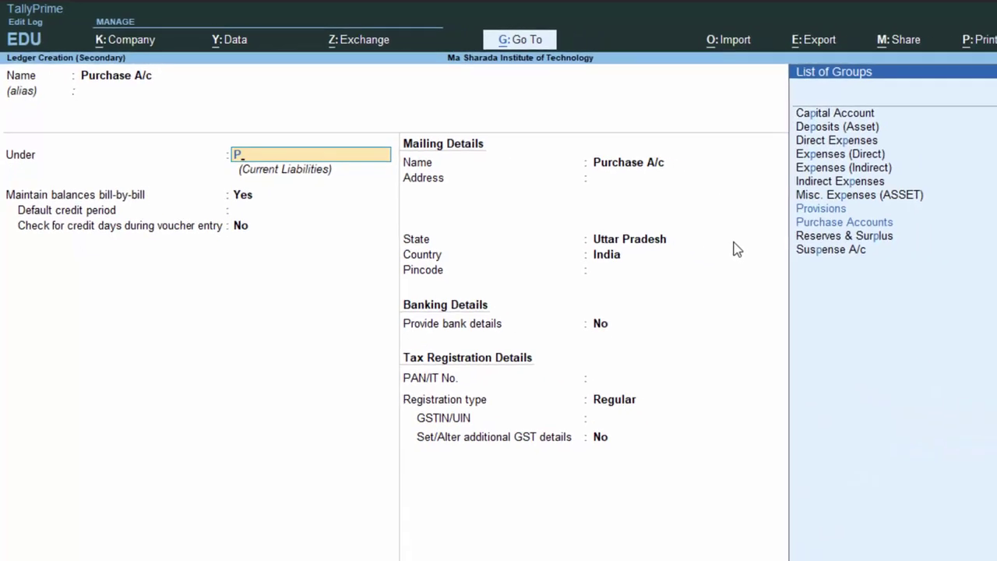
key(Down)
key(Down)
key(Return)
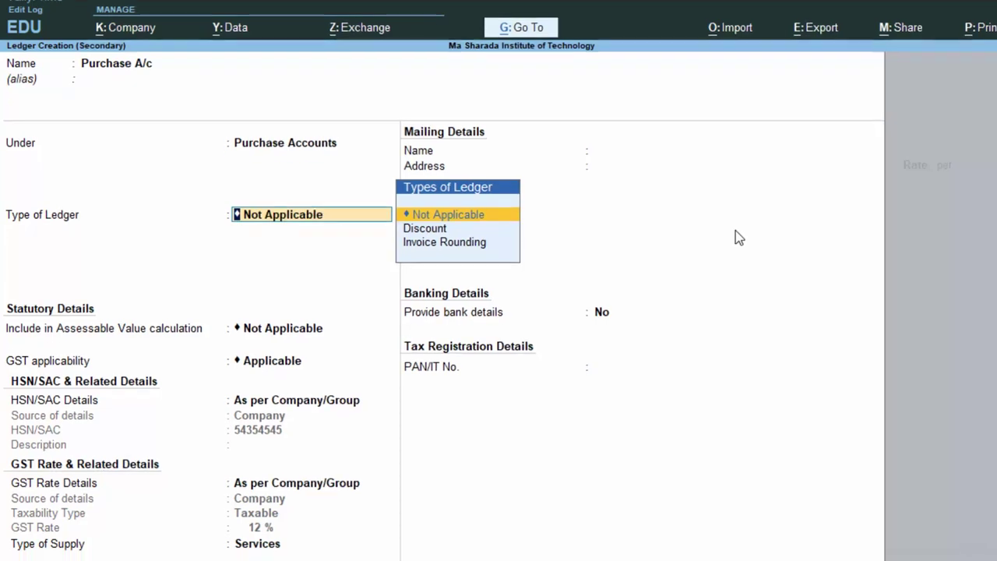
key(Return)
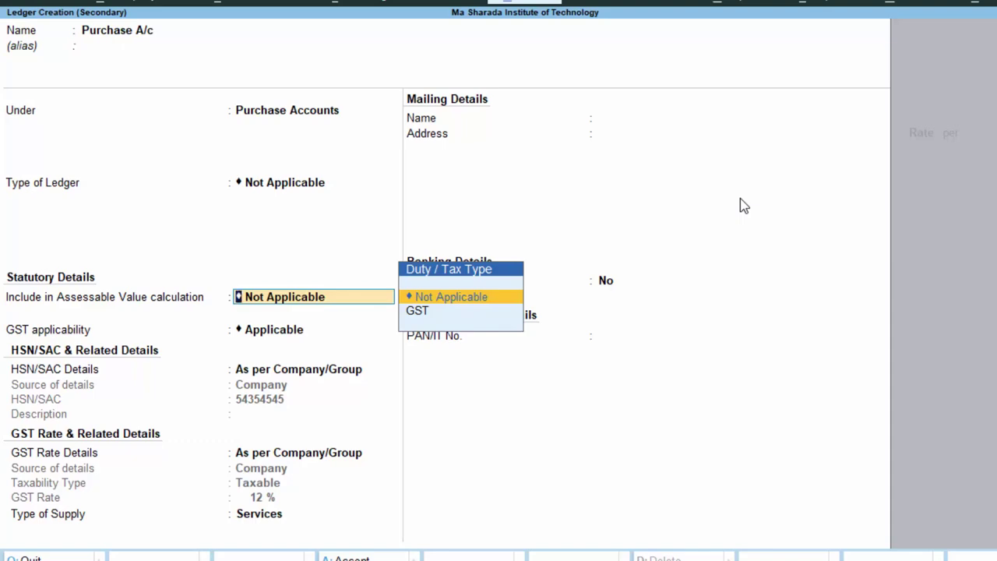
key(Return)
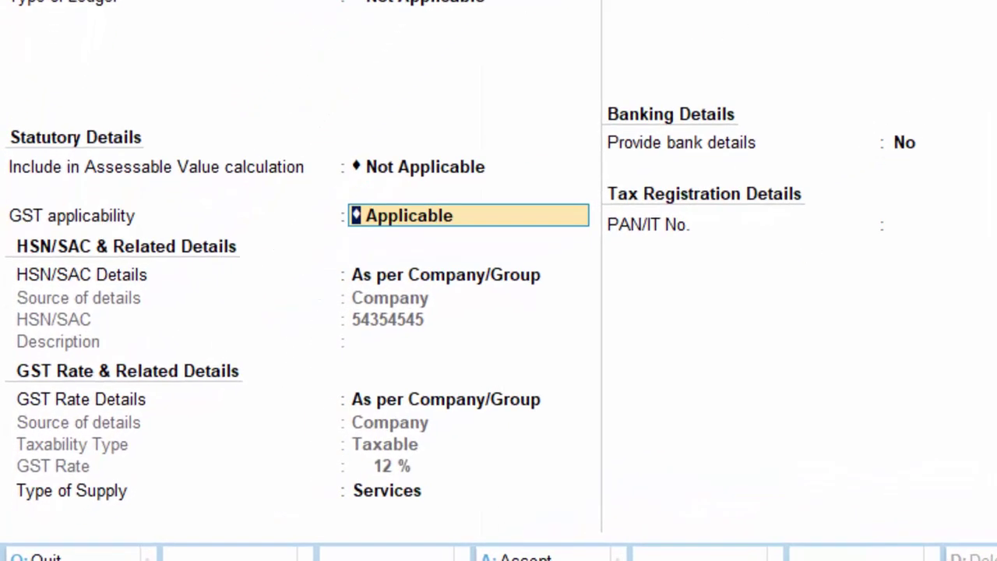
key(Return)
key(Return)
key(Return)
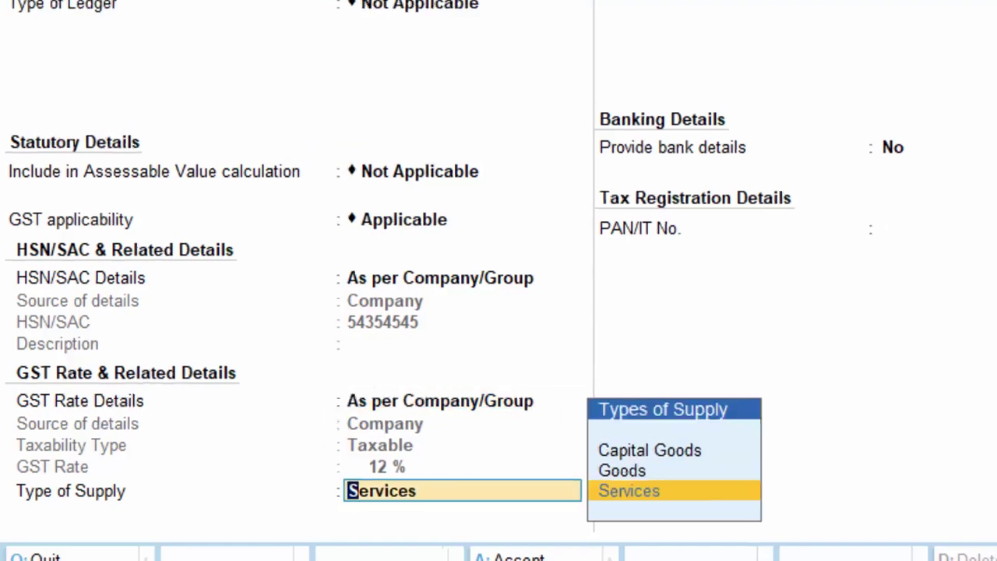
key(Return)
key(Return)
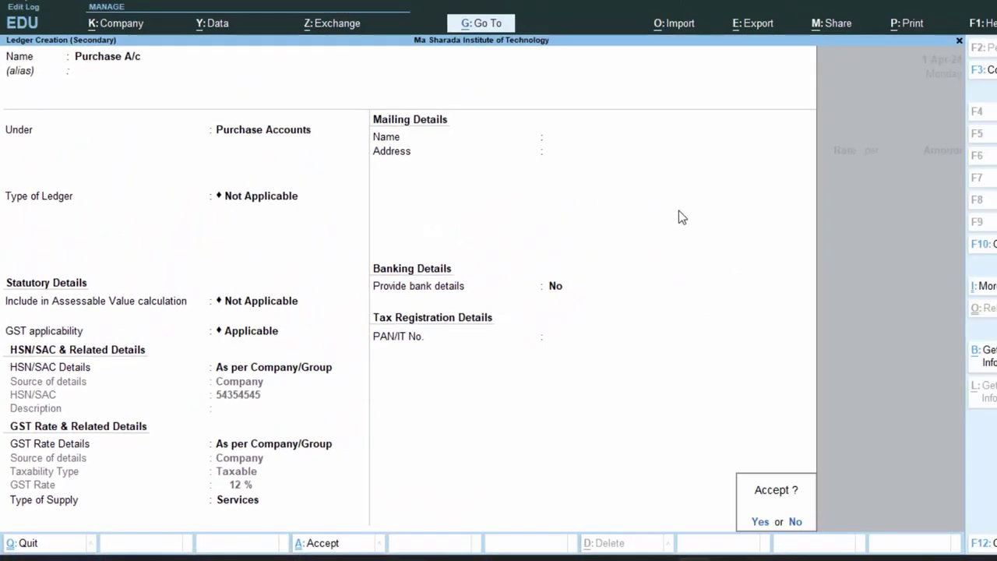
key(Return)
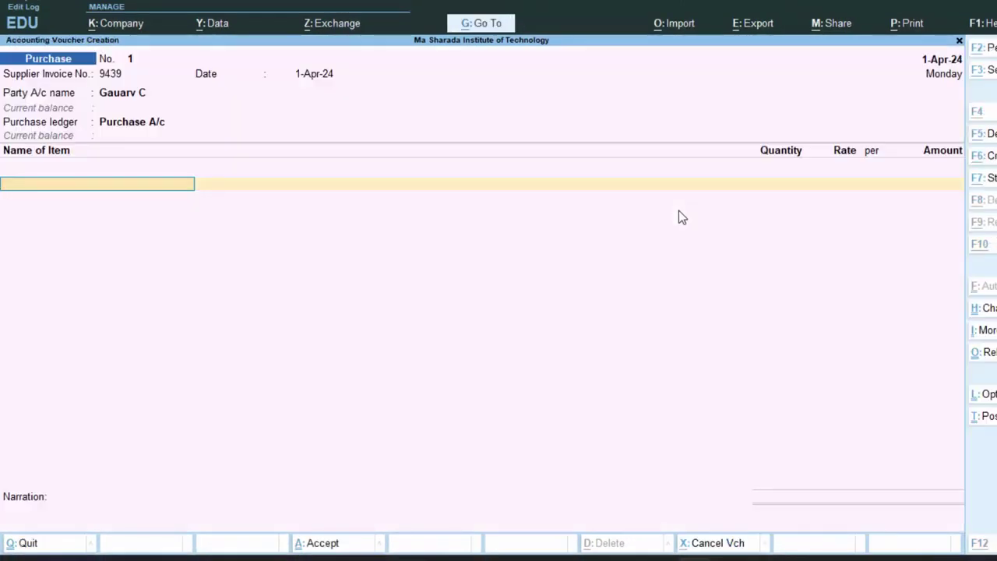
Create stock item Laptop with a new unit nos (Numbers, UQC NOS-NUMBERS).
key(alt+c)
text(Lapto)
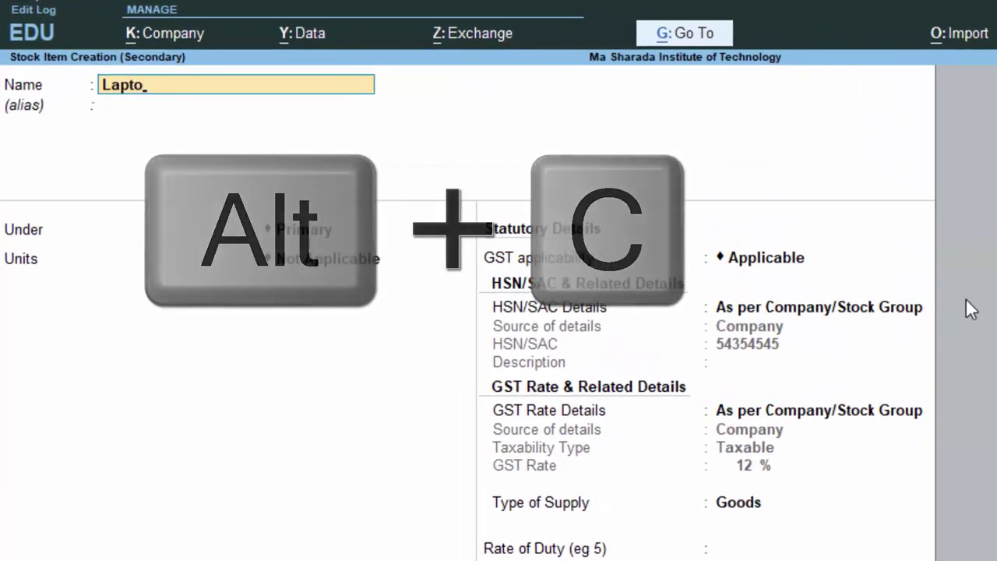
text(p)
key(Return)
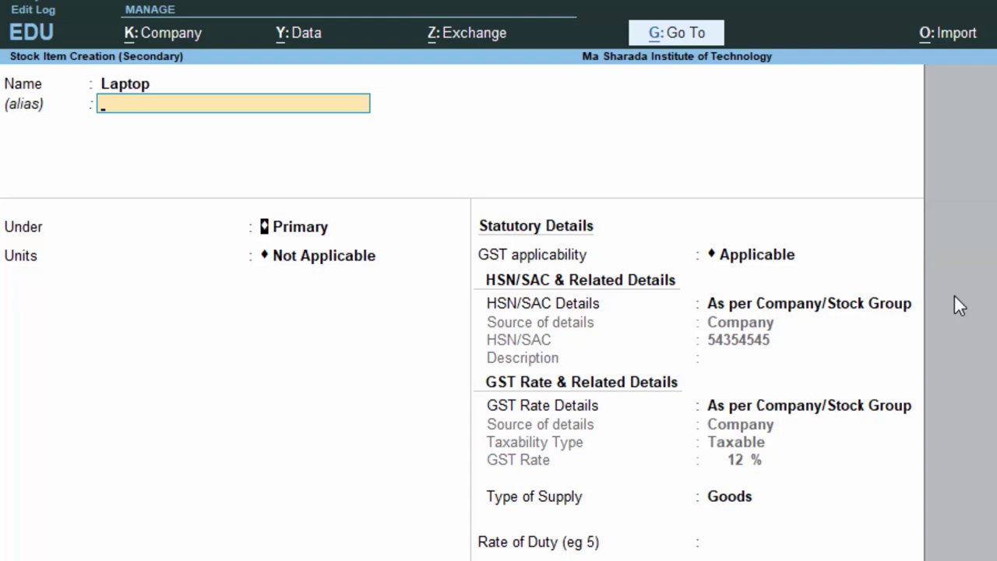
key(Return)
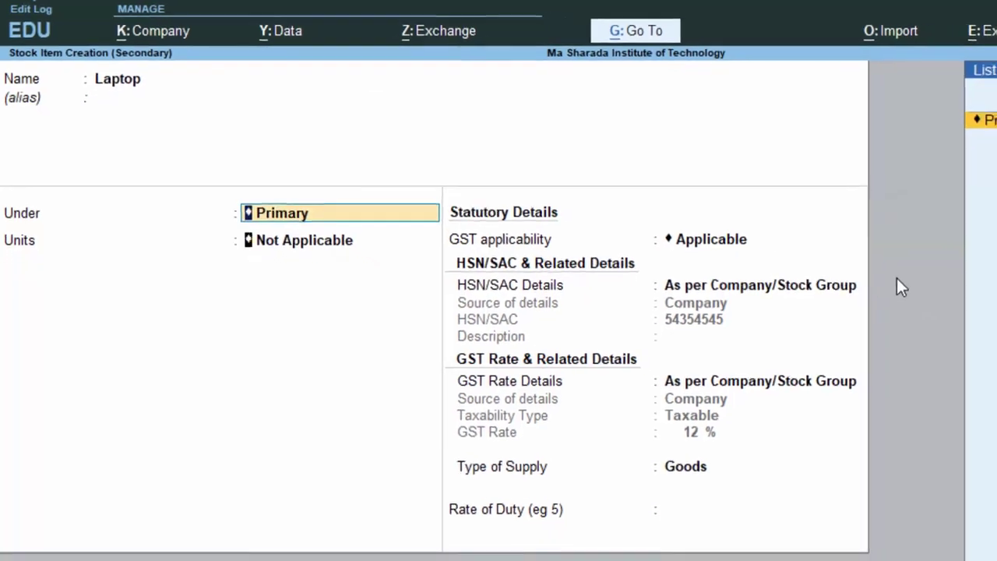
key(Return)
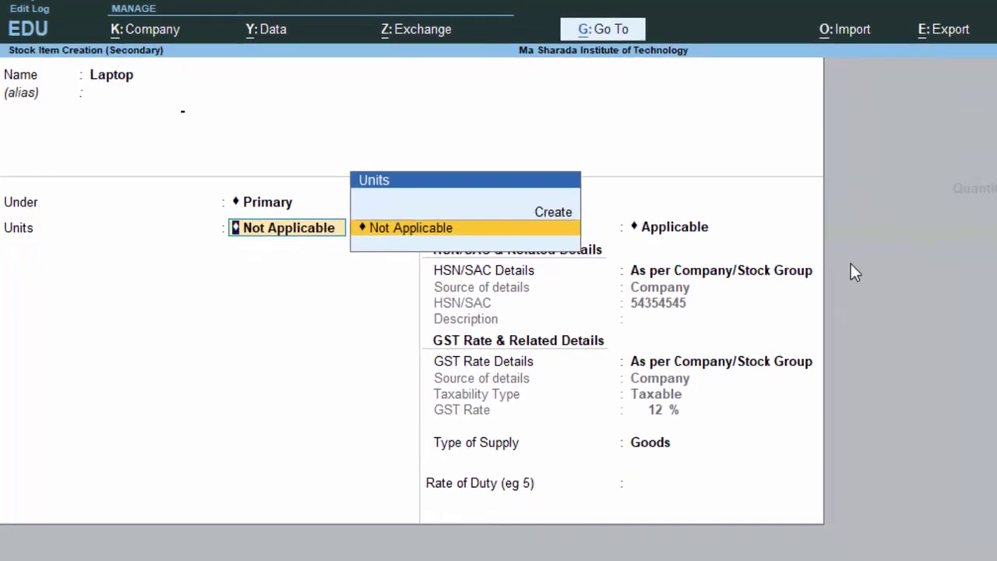
key(alt+c)
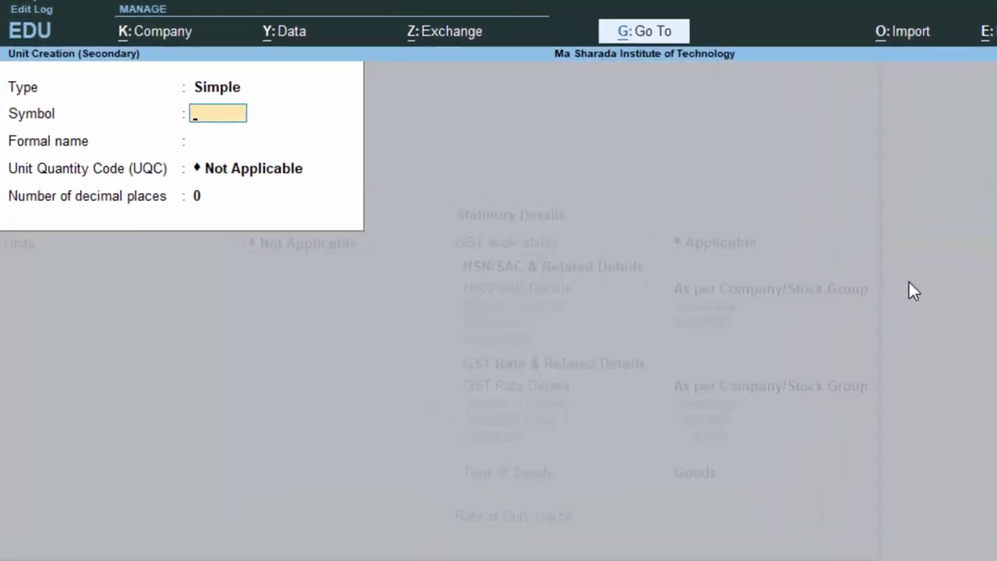
text(nos)
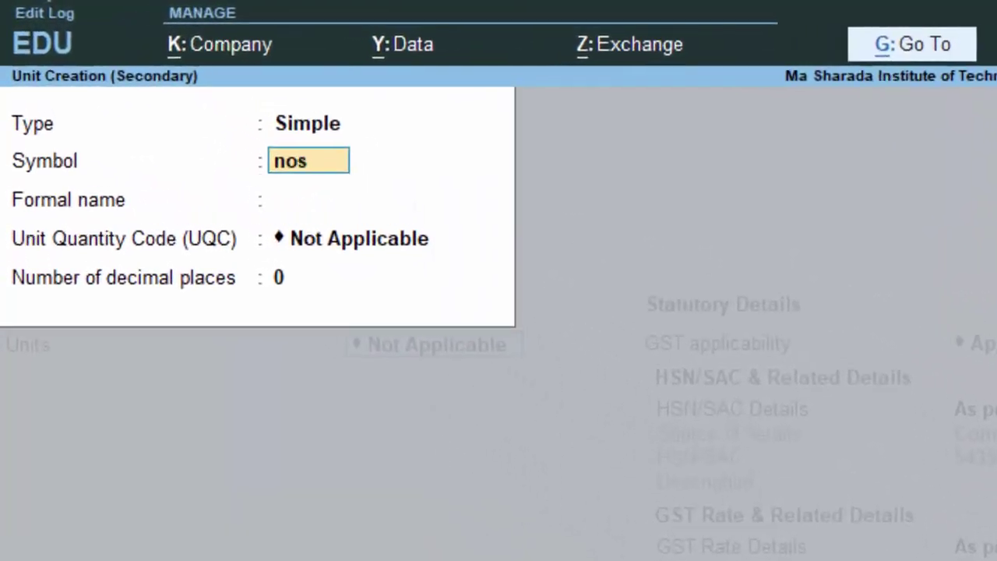
key(Return)
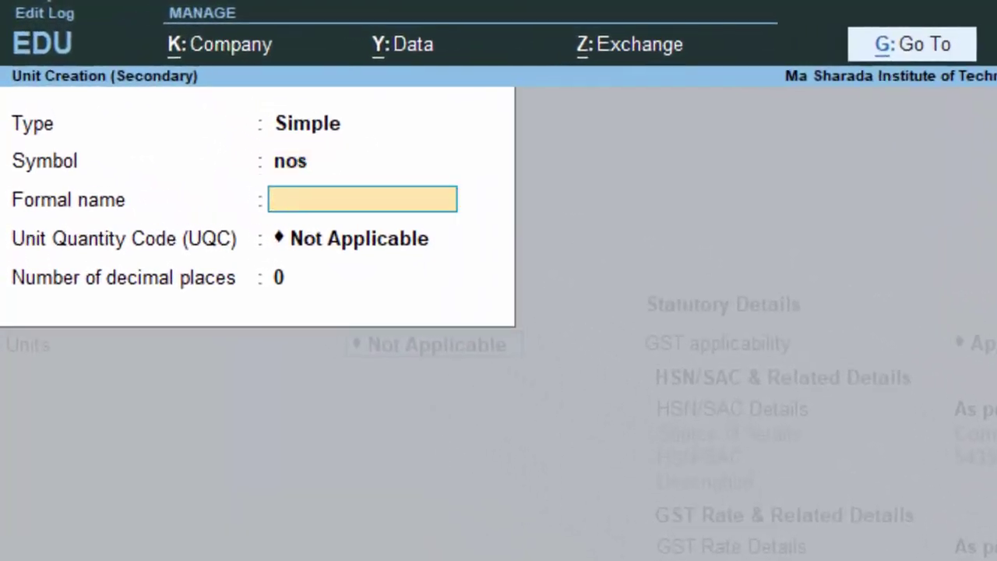
text(Numbers)
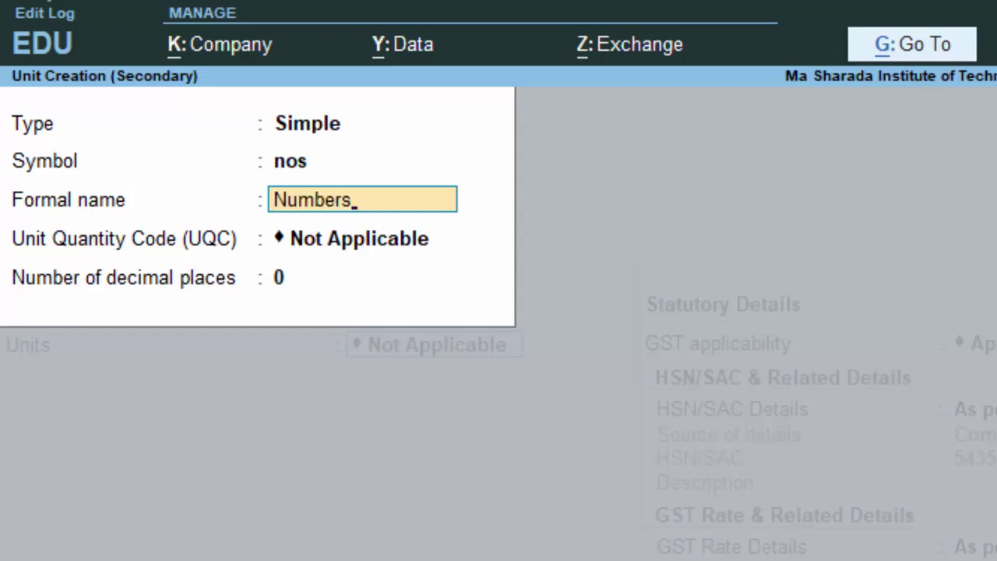
key(Return)
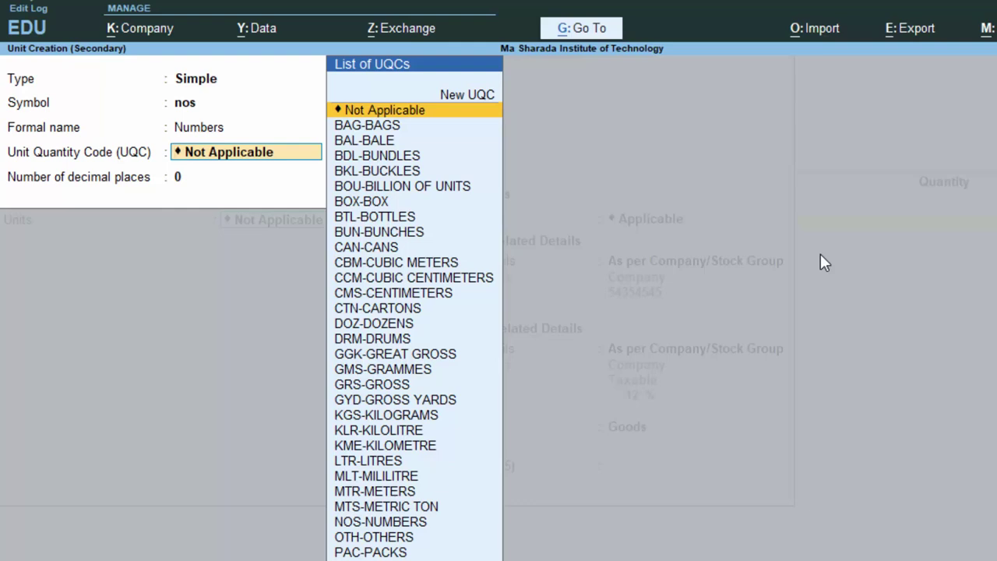
text(n)
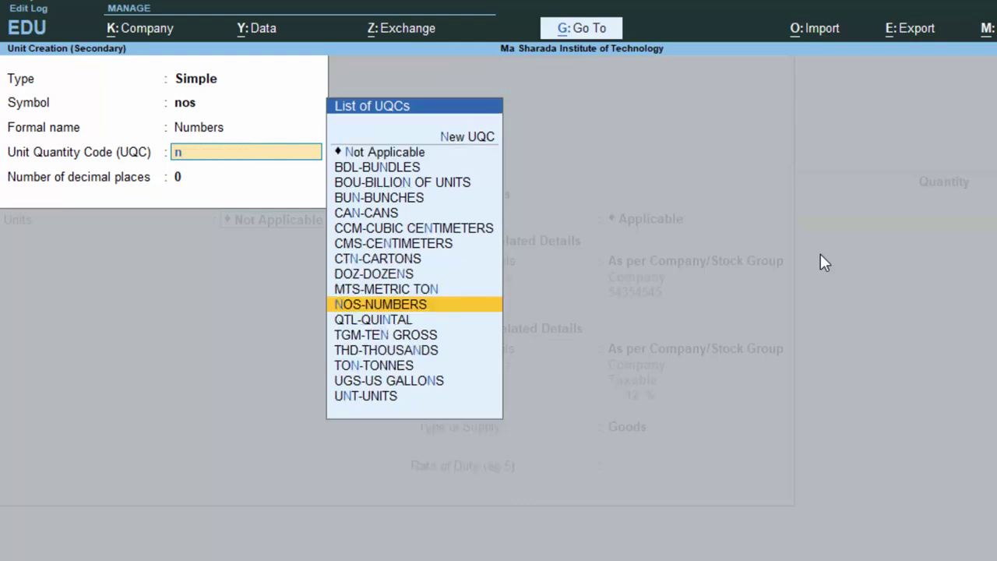
key(Return)
key(Return)
key(Return)
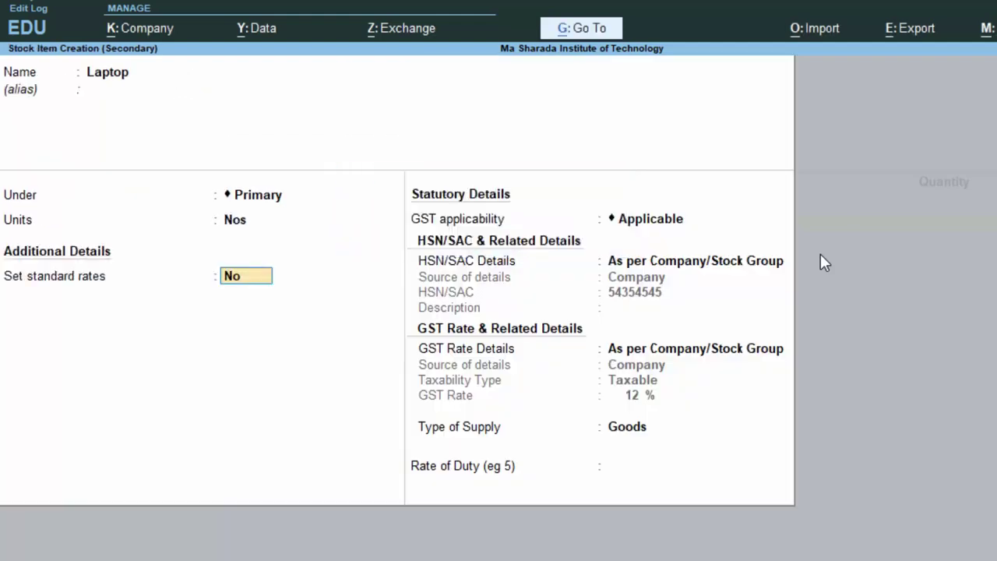
Keep the company GST details, set supply type to Goods, and save the Laptop item.
key(Return)
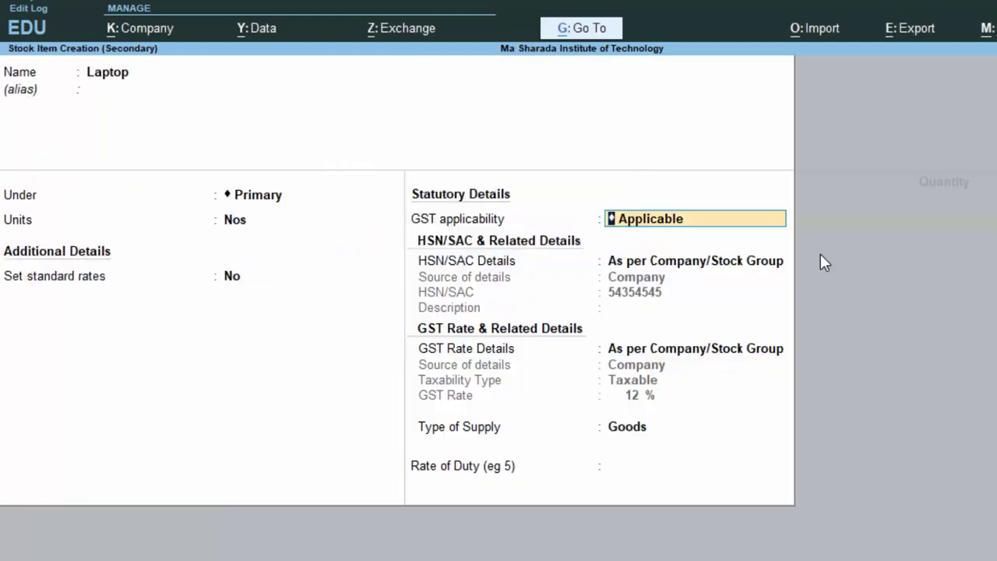
key(Return)
key(Return)
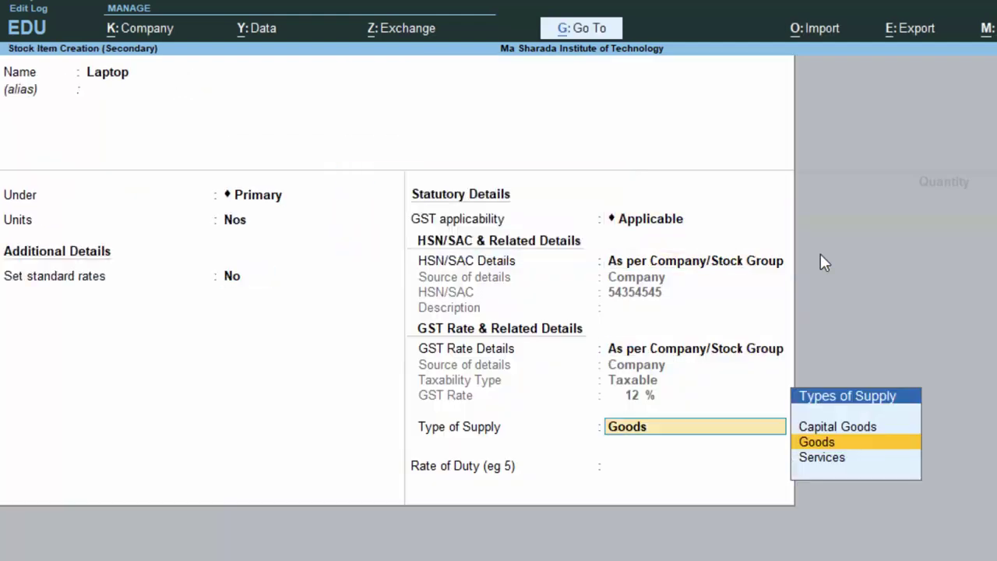
key(Return)
key(Return)
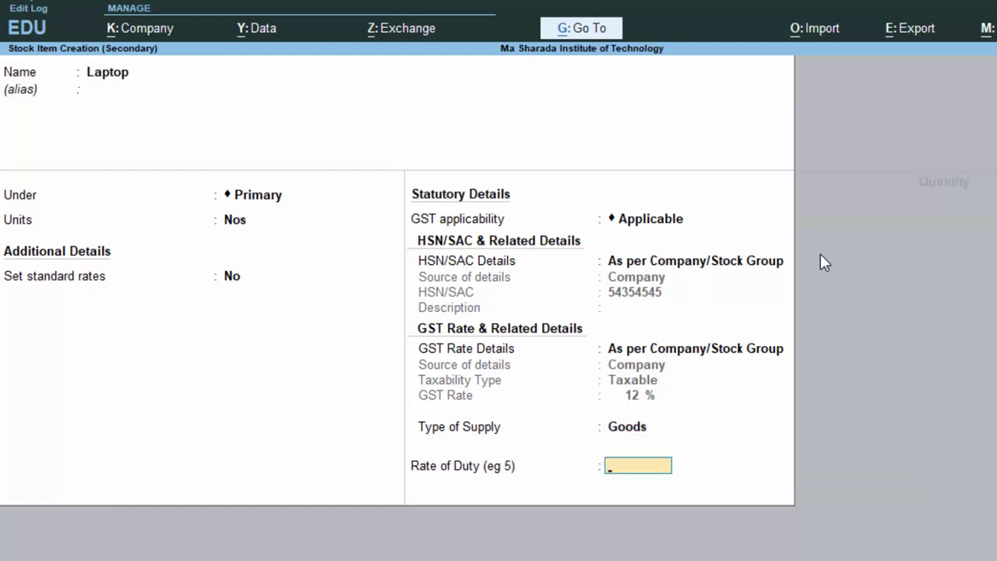
key(Return)
key(Return)
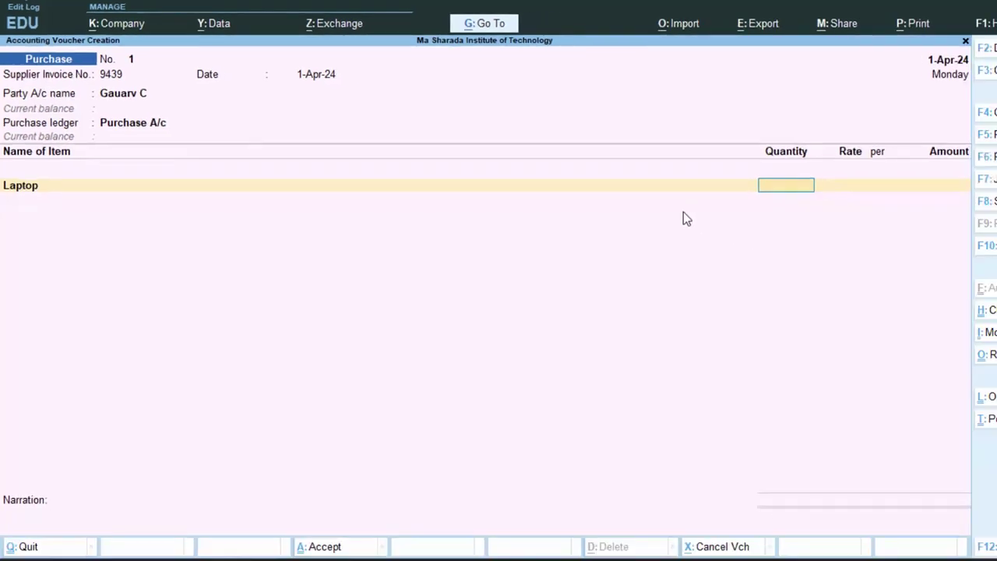
Enter quantity 5 and rate 30,000 for Laptop, giving 1,50,000.00.
text(5)
key(Return)
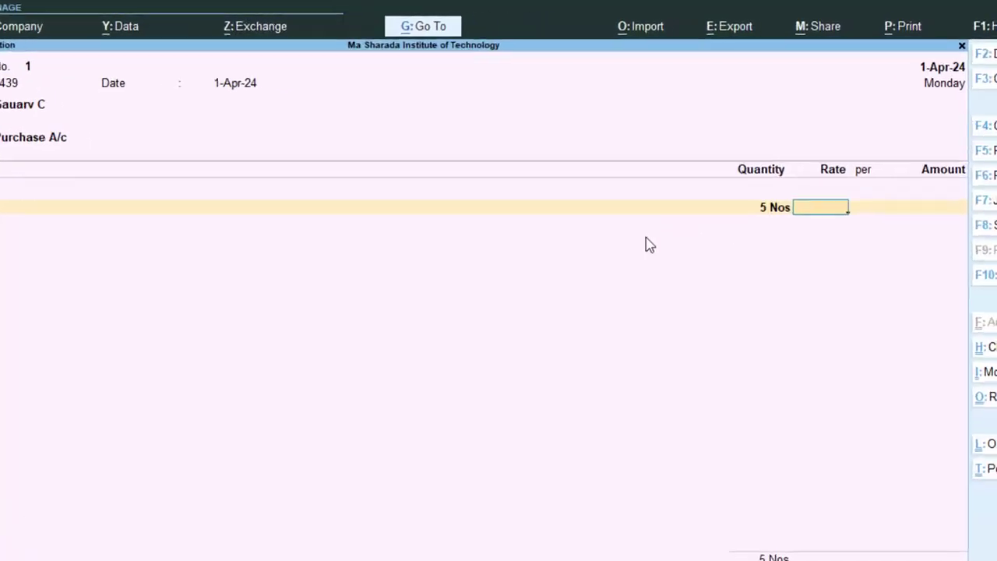
text(3)
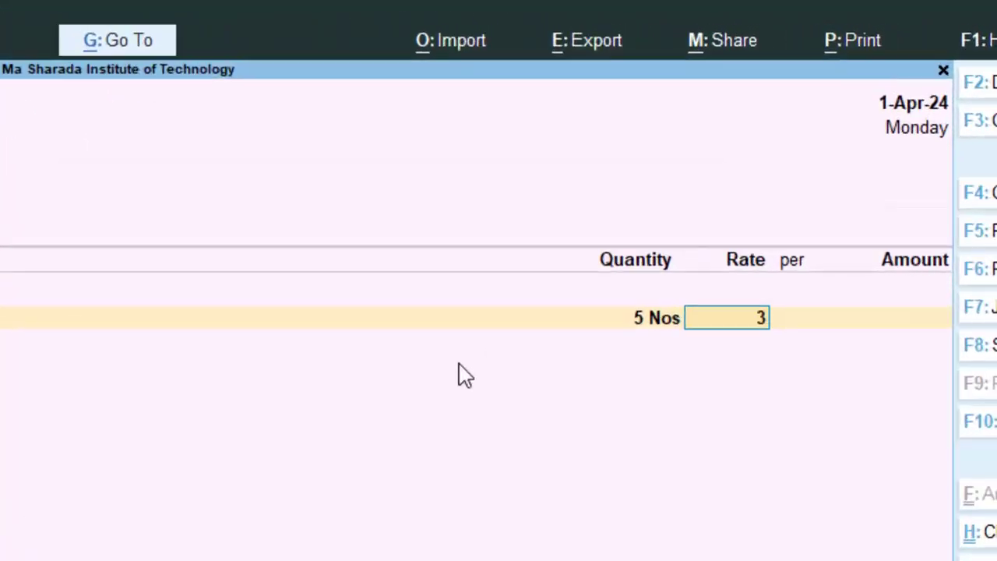
text(0,00)
text(0000)
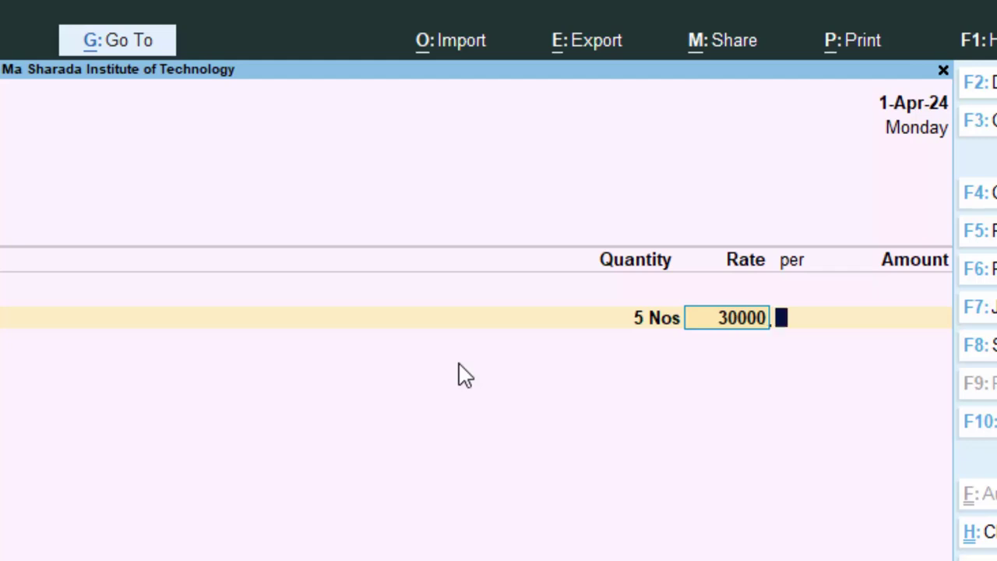
key(Return)
key(Return)
key(Return)
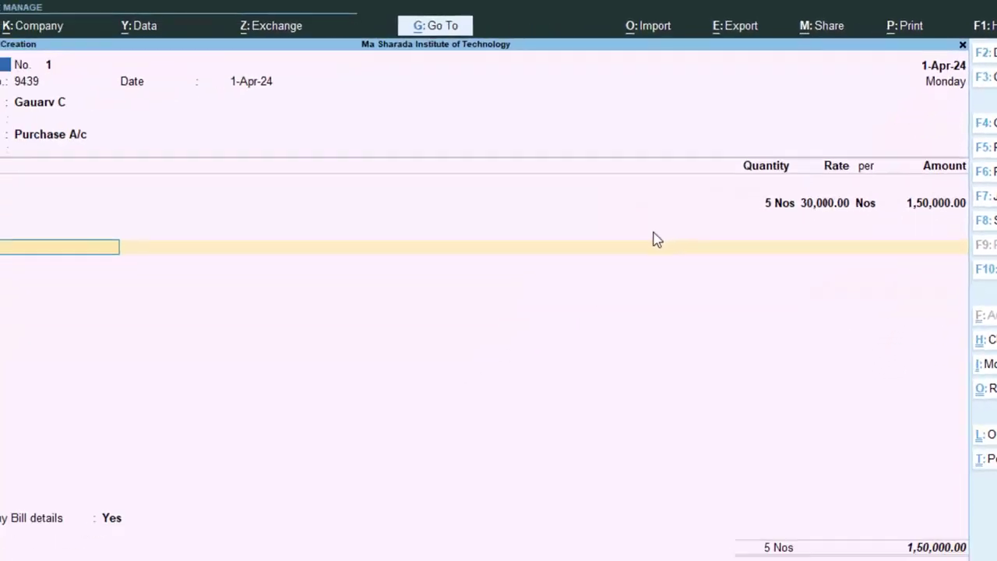
Create a new ledger named Cgst under the Duties & Taxes group.
text(C)
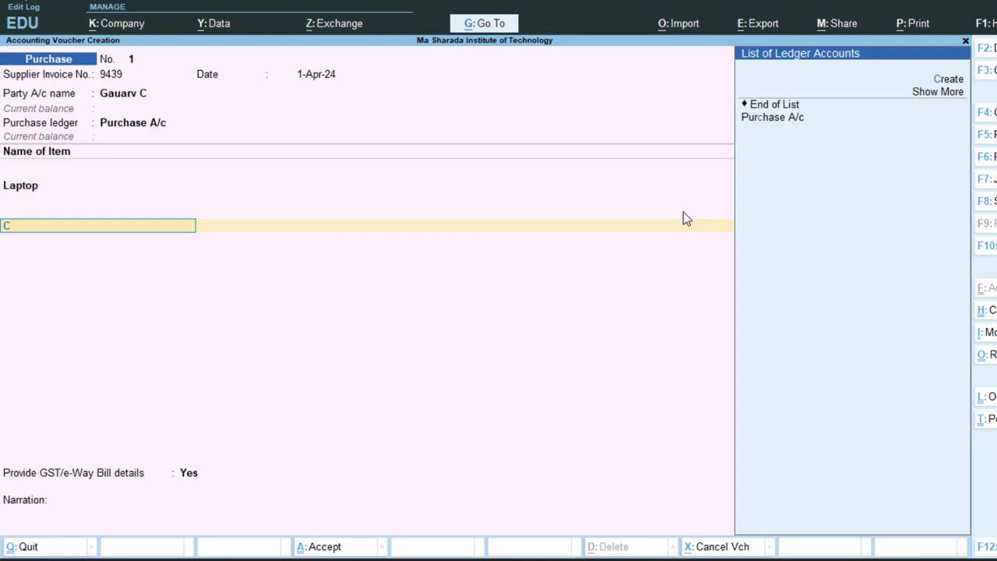
key(alt+c)
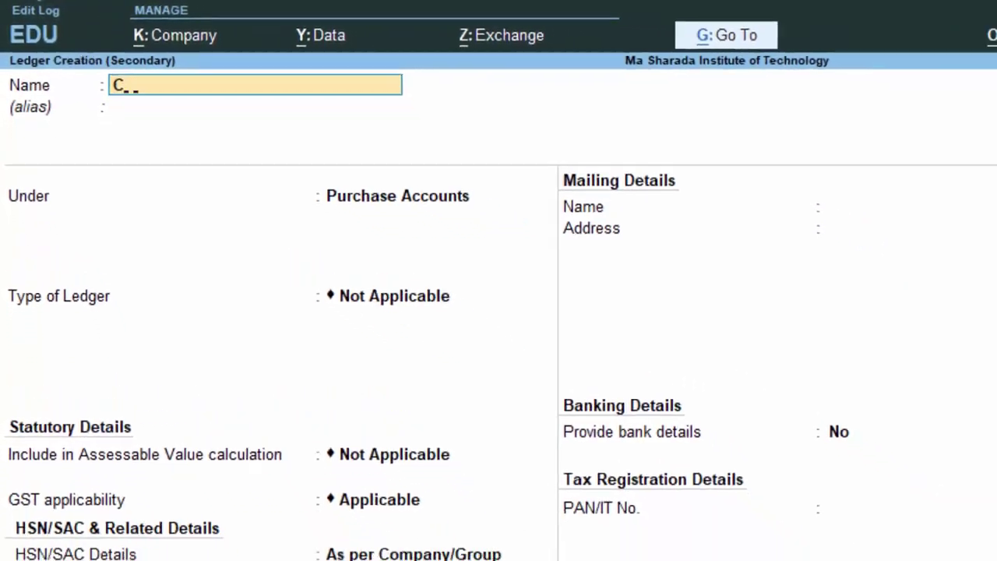
text(gst)
key(Return)
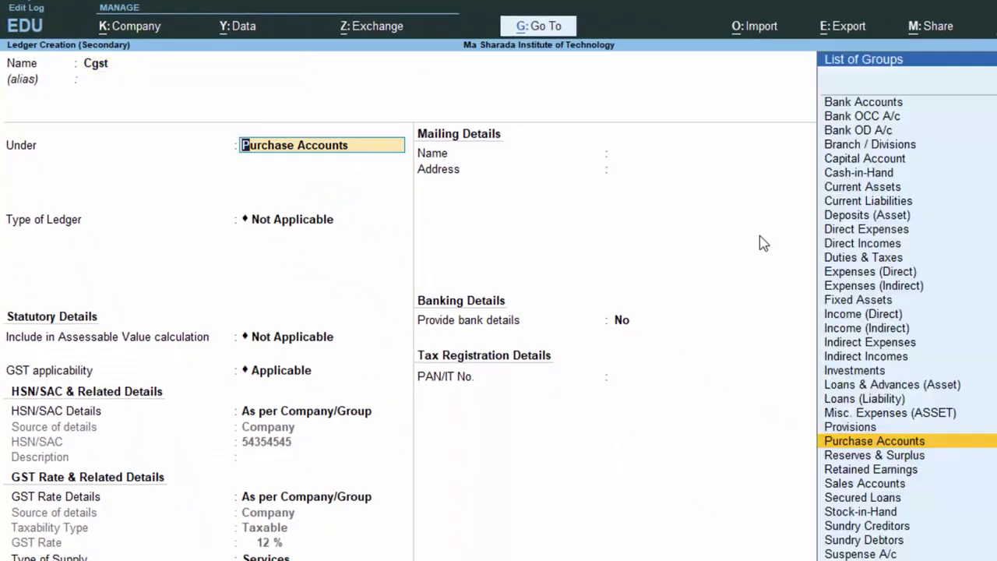
text(D)
key(Down)
key(Down)
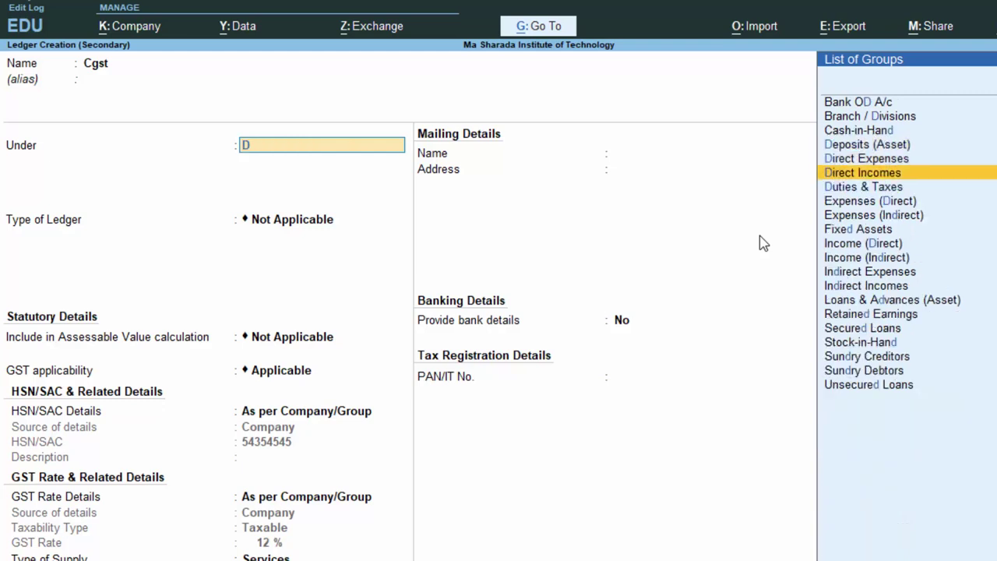
key(Down)
key(Return)
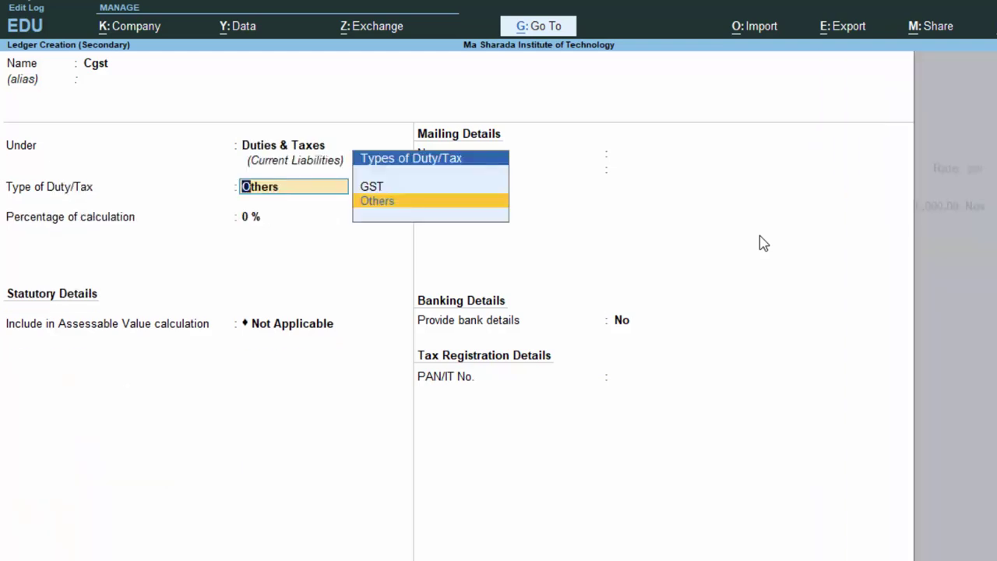
Set Cgst to GST duty, CGST tax type, Normal Rounding, and save it, adding 9,000.00.
key(Up)
key(Return)
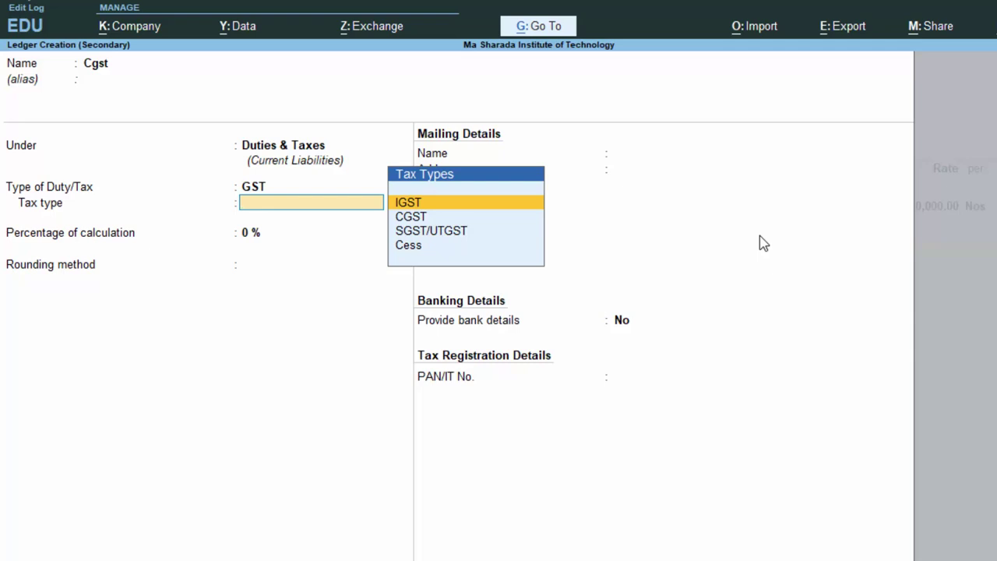
key(Down)
key(Return)
key(Return)
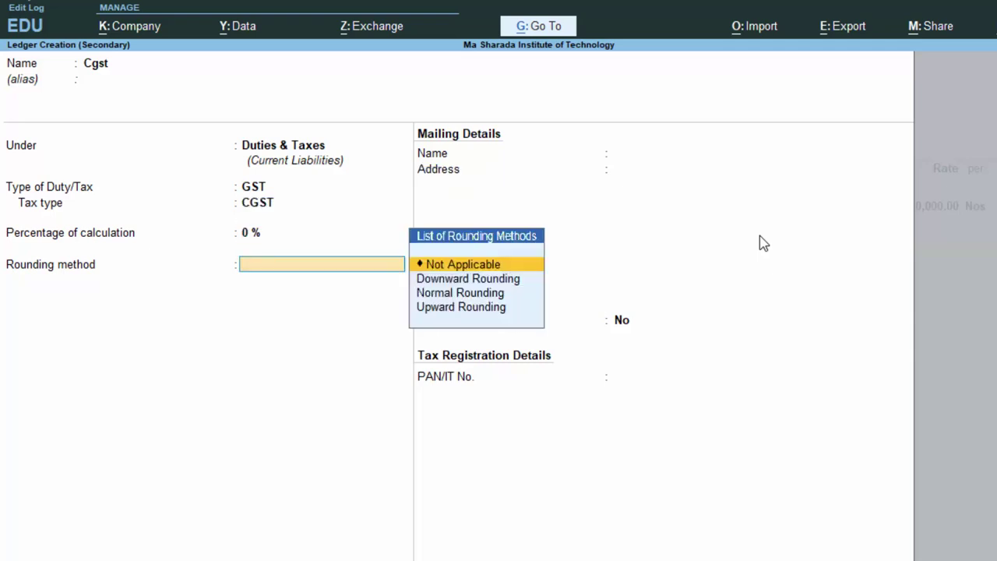
key(Down)
key(Down)
key(Return)
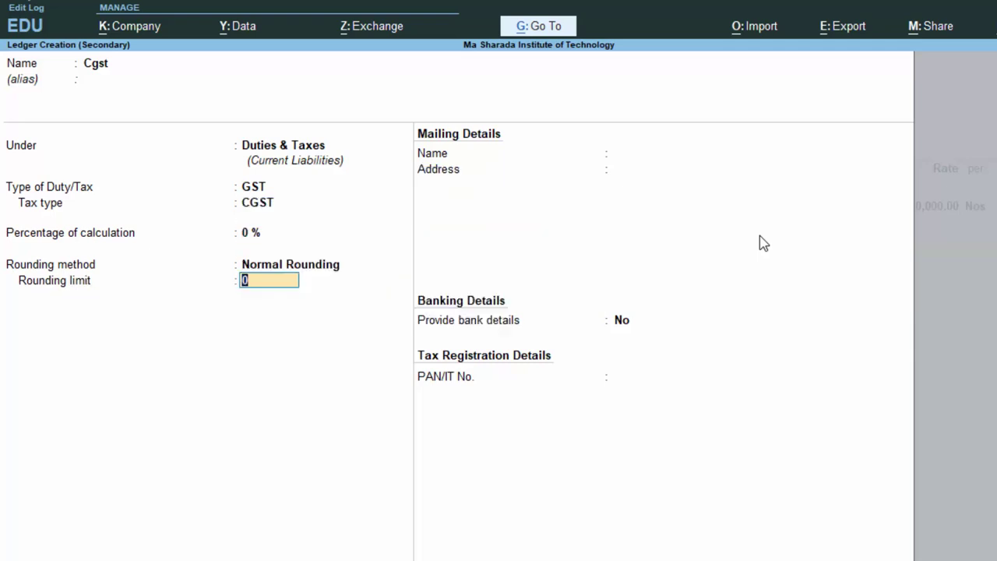
key(Return)
key(Return)
key(Return)
key(Return)
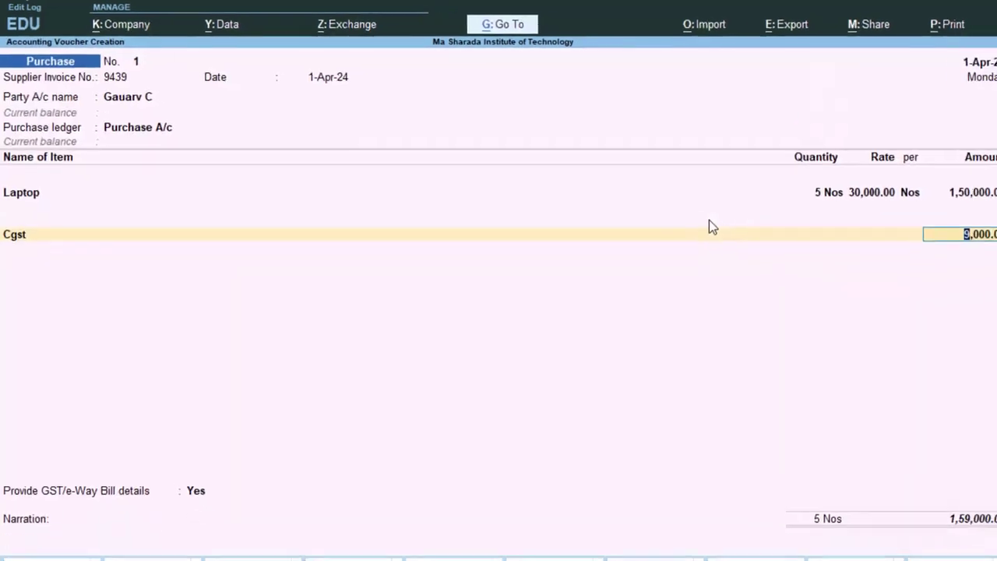
key(Return)
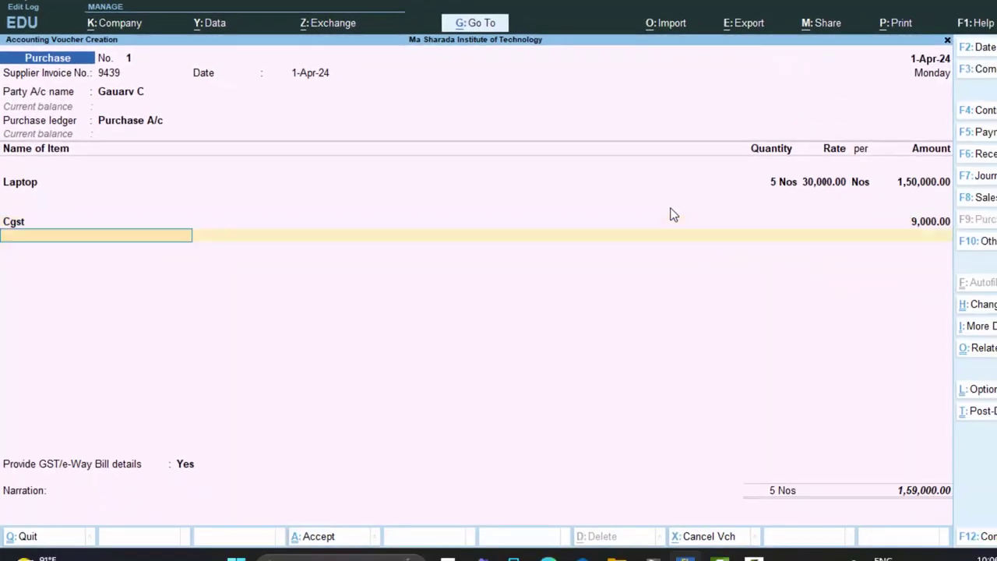
key(alt+c)
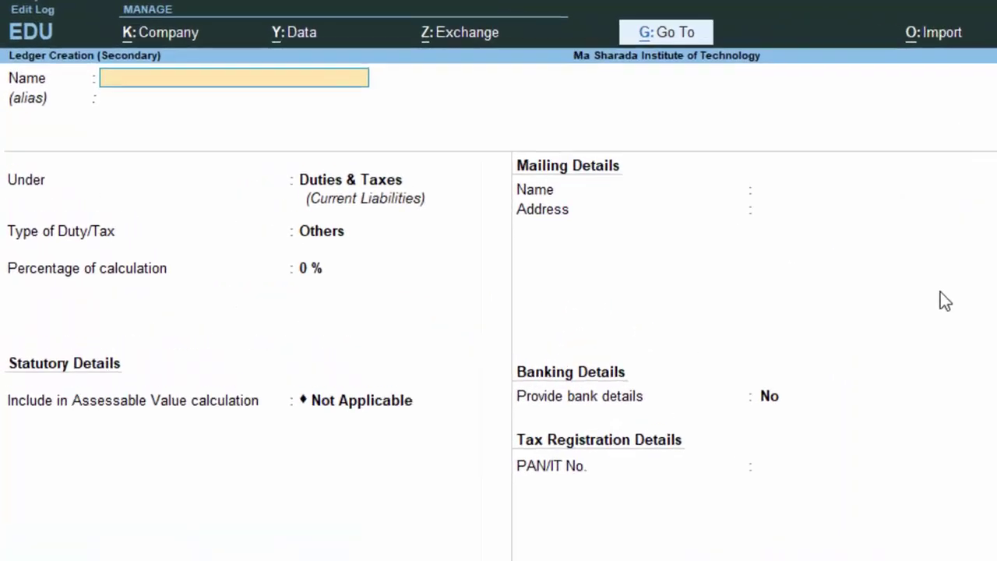
Create ledger Sgst under Duties & Taxes with GST, SGST/UTGST and Normal Rounding, adding 9,000.00.
text(Sgst)
key(Return)
key(Return)
key(Return)
key(Up)
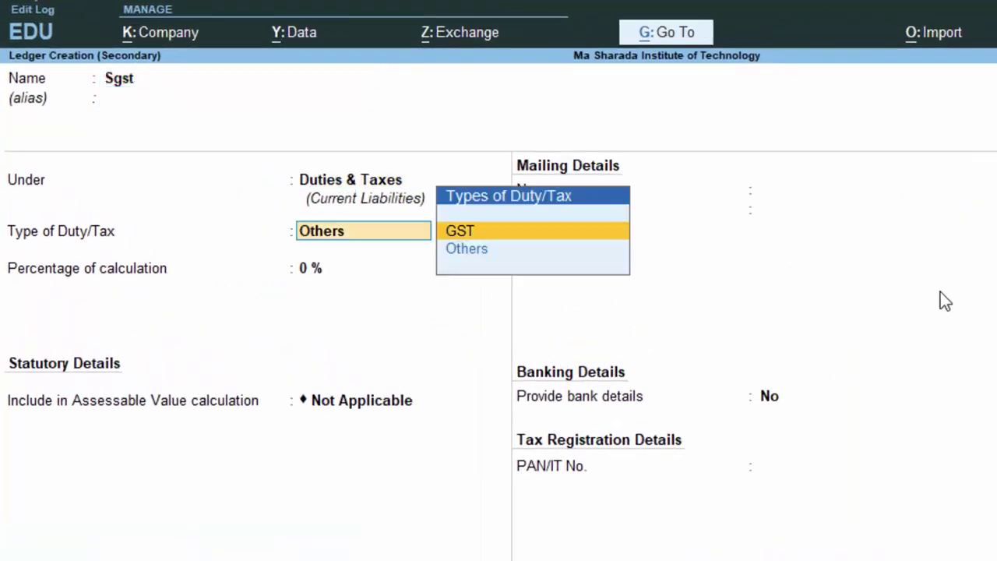
key(Return)
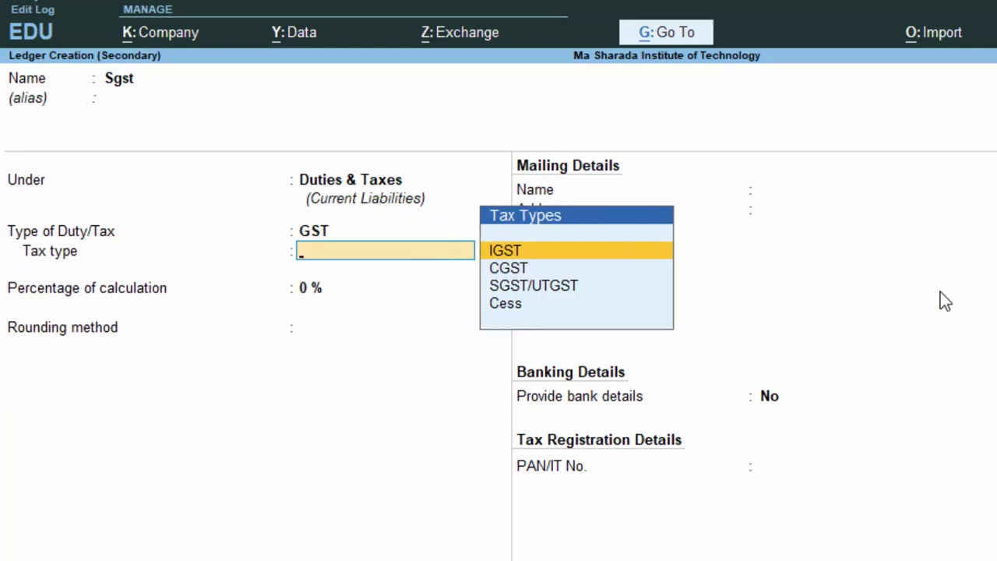
key(Down)
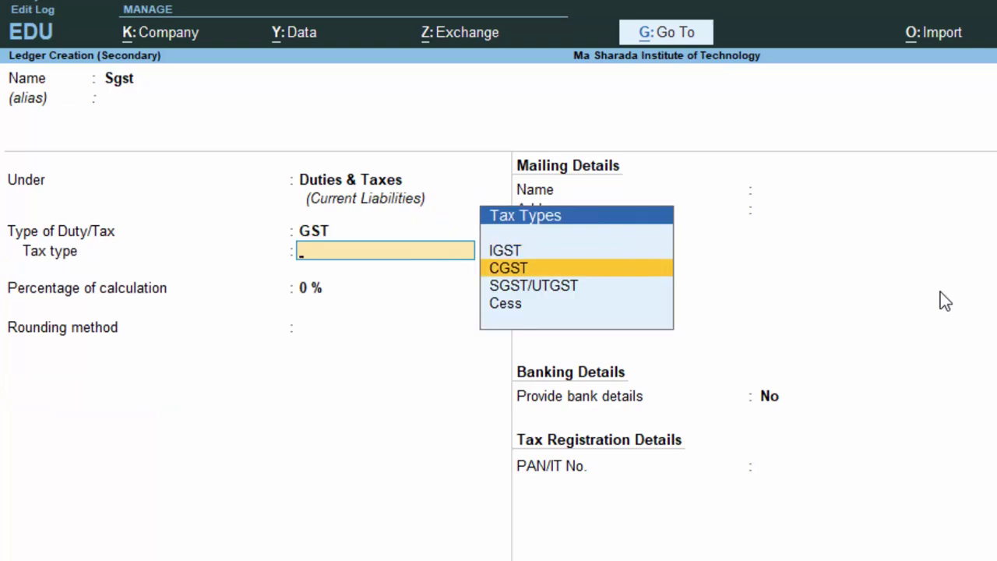
key(Down)
key(Return)
key(Return)
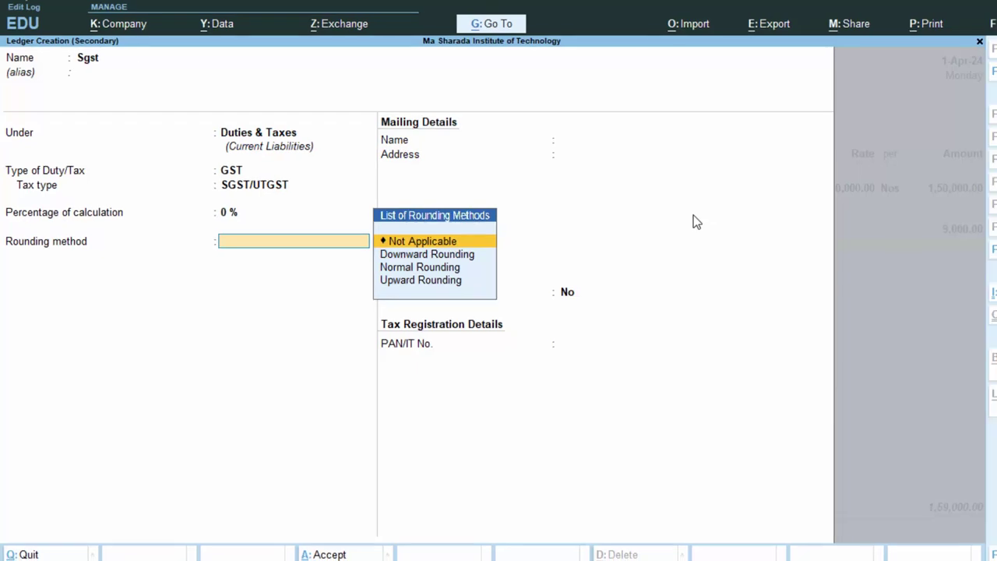
key(Down)
key(Down)
key(Return)
key(Return)
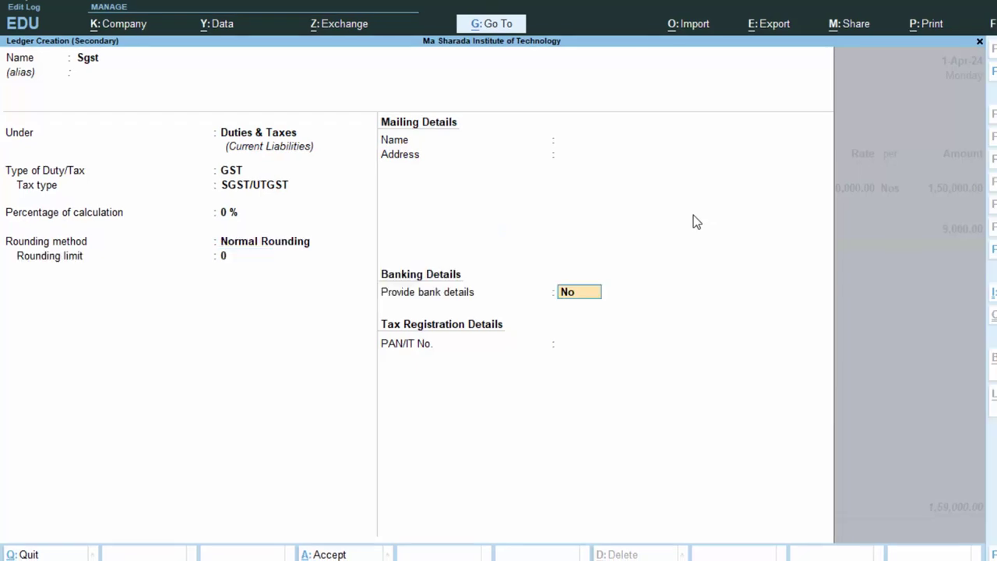
key(Return)
key(Return)
key(Return)
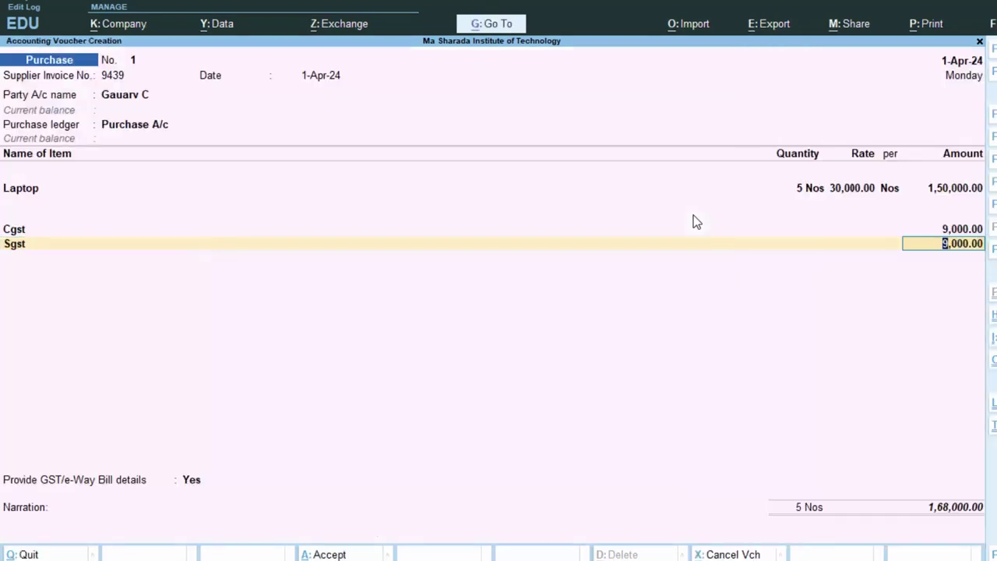
key(Return)
key(Return)
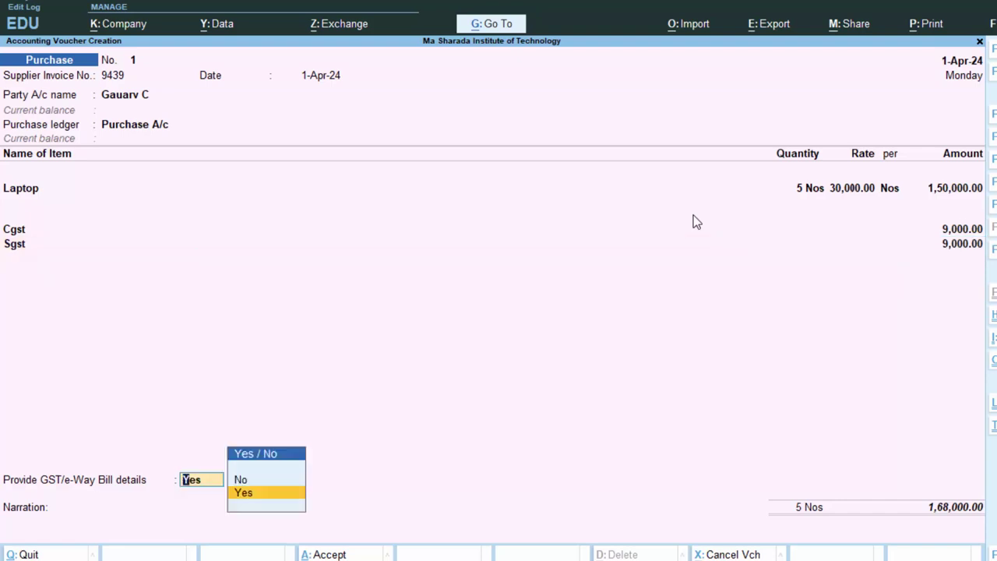
Set GST/e-Way Bill details to No and save purchase voucher 1 totalling 1,68,000.00.
key(Up)
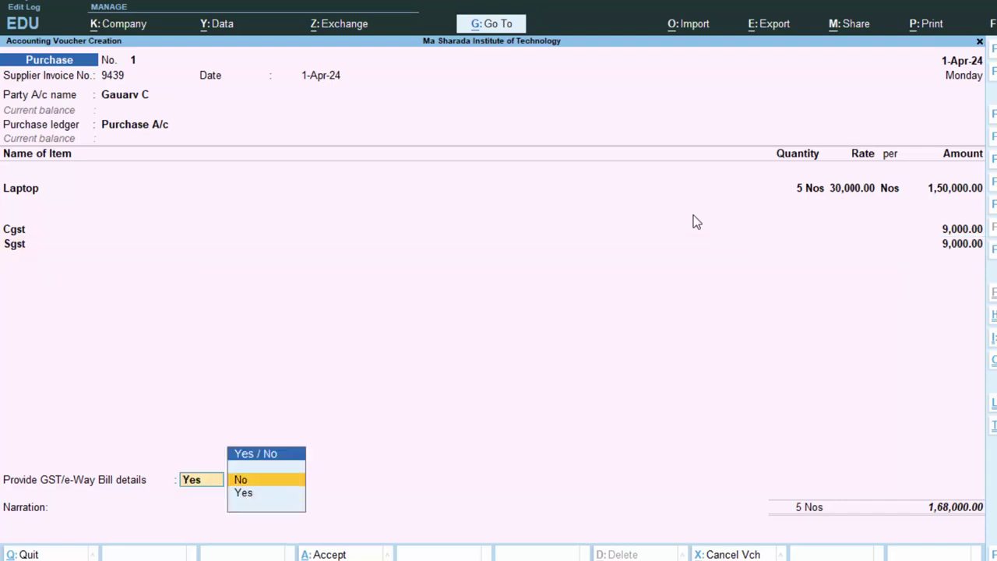
key(Return)
key(Return)
key(Return)
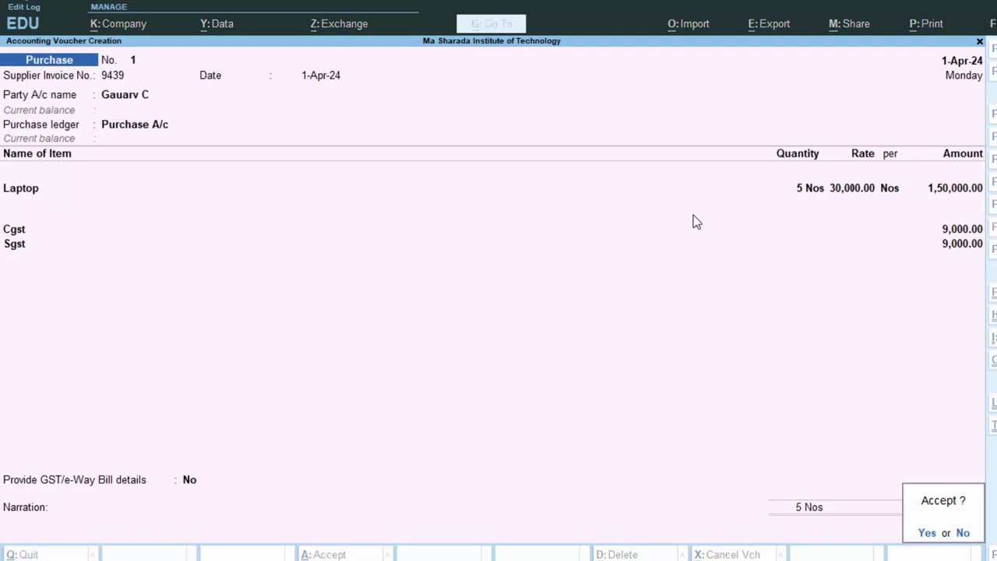
key(Return)
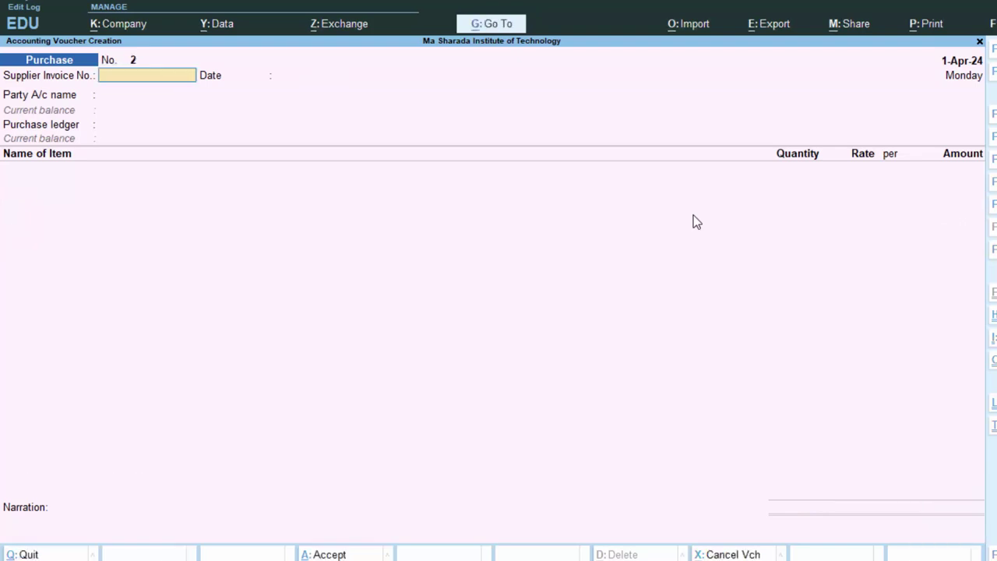
Enter supplier invoice 4355 and start a new party ledger named KK.
text(4355)
key(Return)
key(Return)
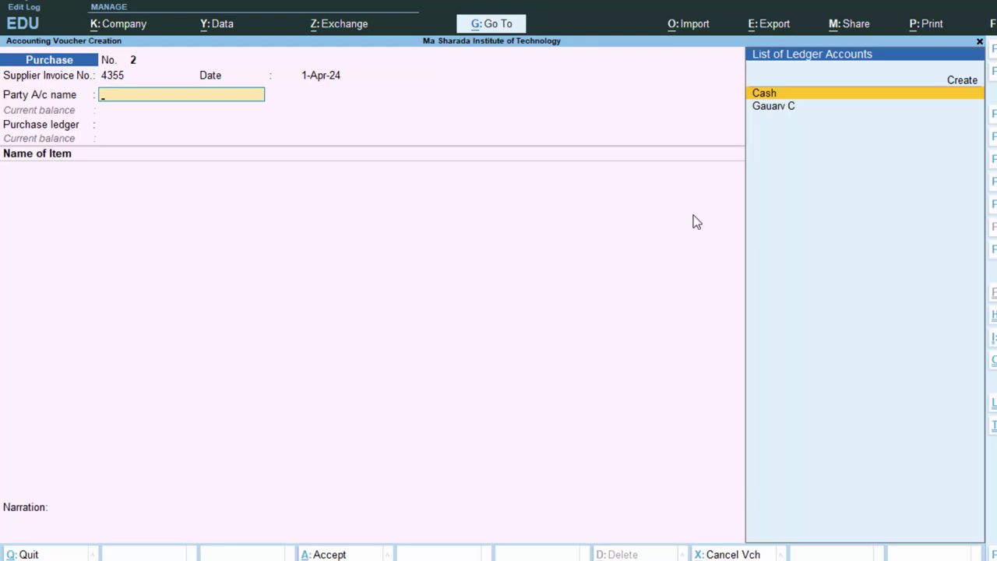
key(alt+c)
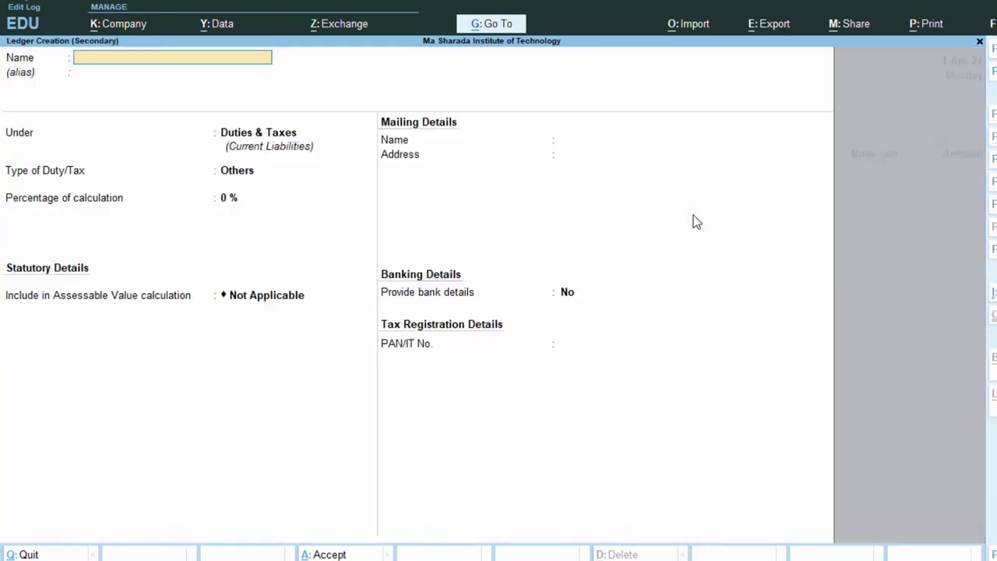
text(KK)
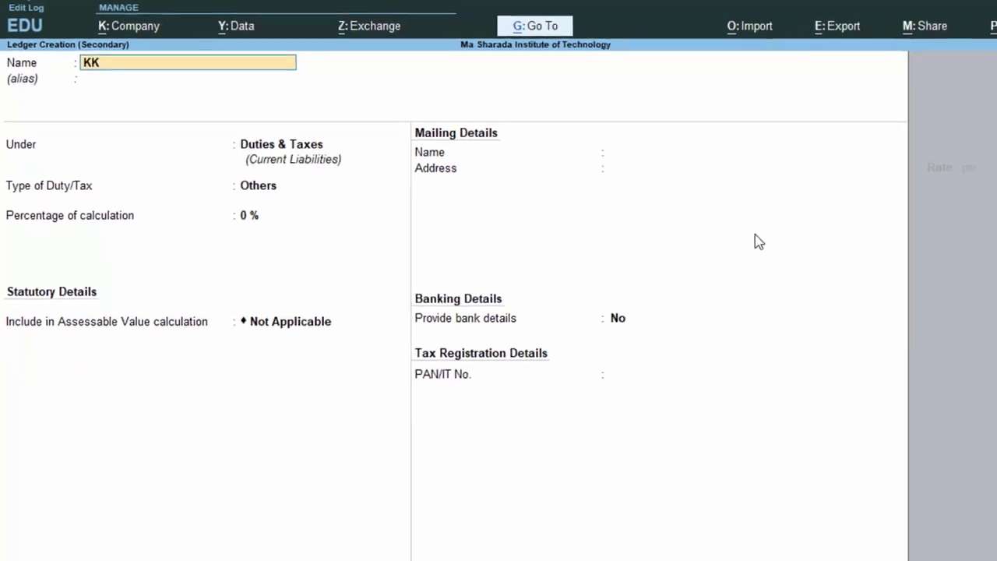
key(Return)
key(Return)
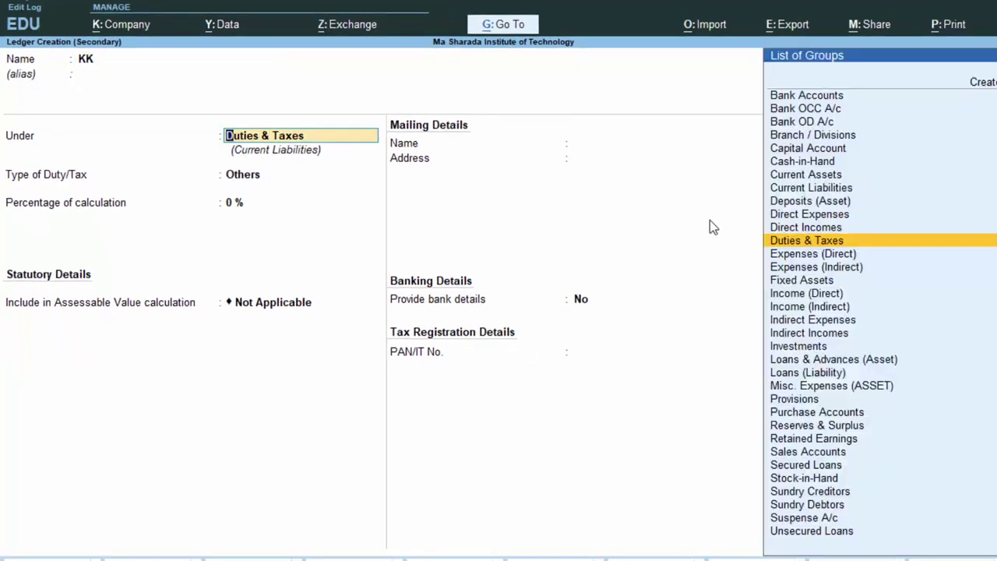
Place KK under Sundry Creditors with state Rajasthan and Regular GST registration.
text(S)
key(Down)
key(Down)
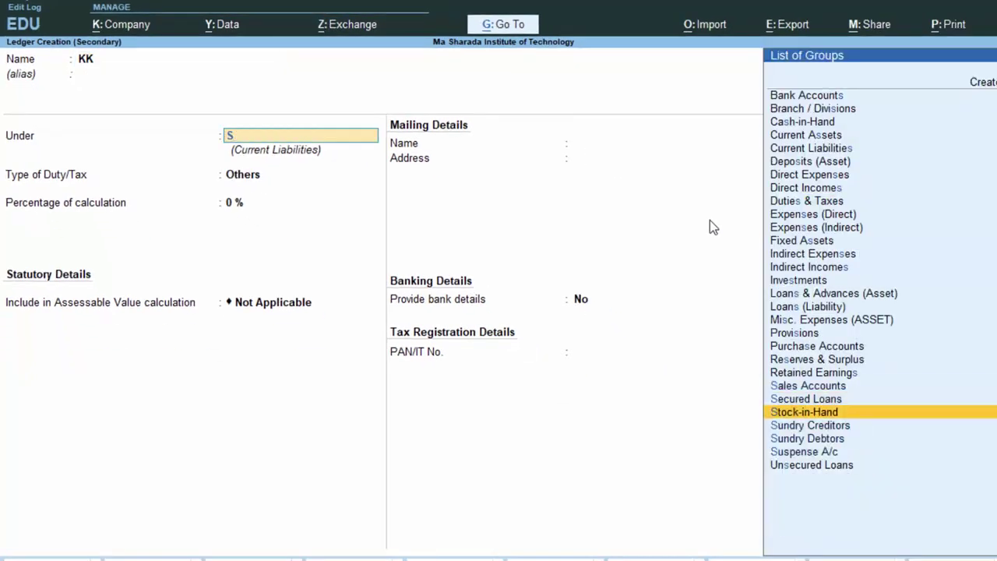
key(Return)
key(Return)
key(Return)
key(Return)
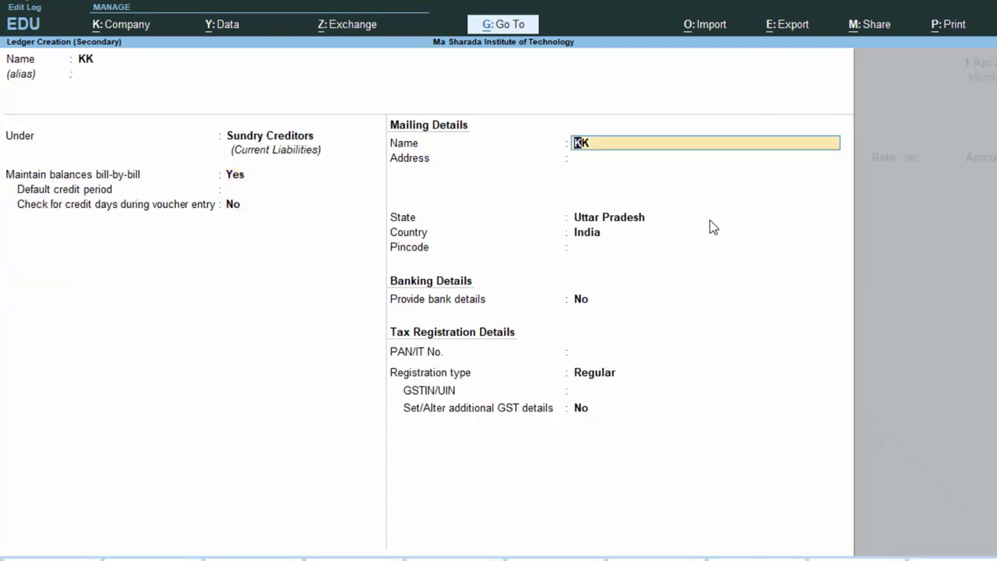
key(Return)
key(Return)
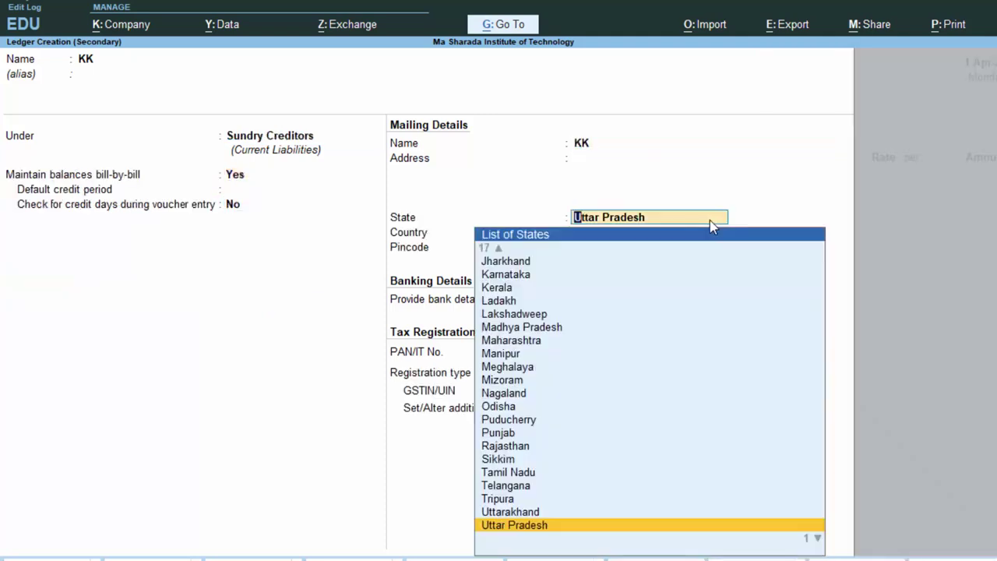
key(Up)
key(Up)
key(Up)
key(Up)
key(Up)
key(Up)
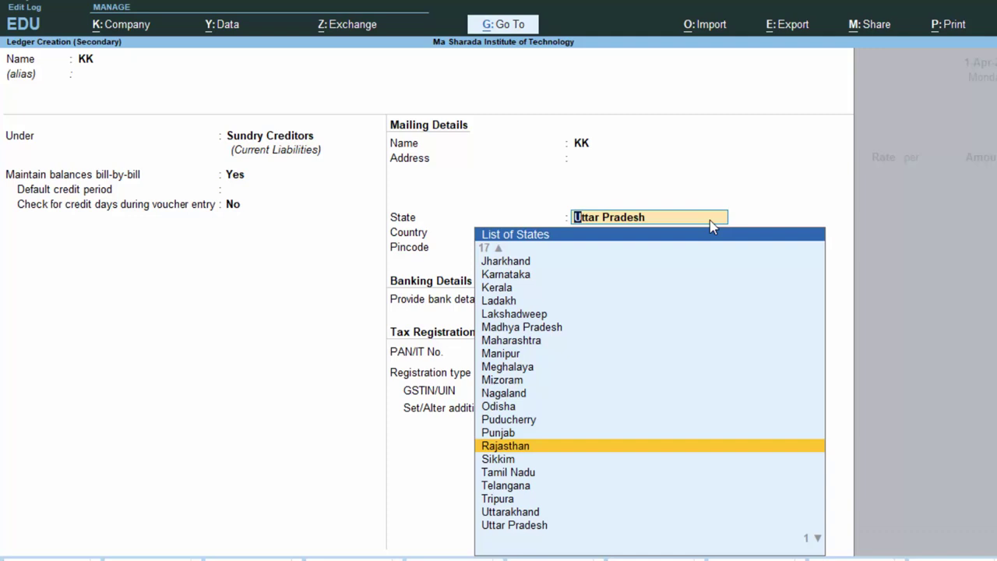
key(Return)
key(Return)
key(Return)
key(Return)
key(Return)
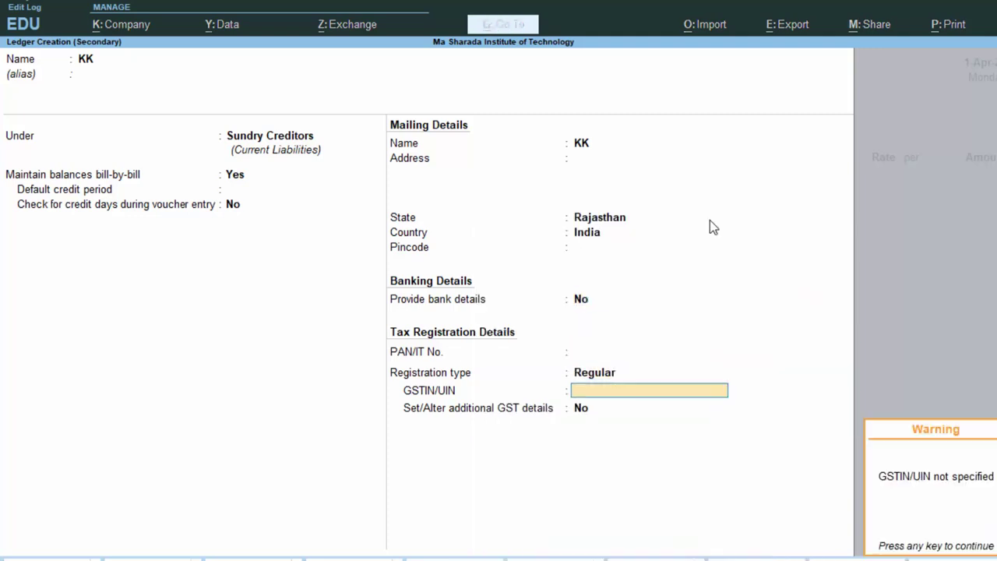
key(Return)
Save ledger KK and add Laptop, 4 Nos at 30,000.00, to purchase voucher 2.
key(Return)
key(Return)
key(Return)
key(Return)
key(Return)
key(Return)
key(Return)
key(Return)
key(Return)
key(Return)
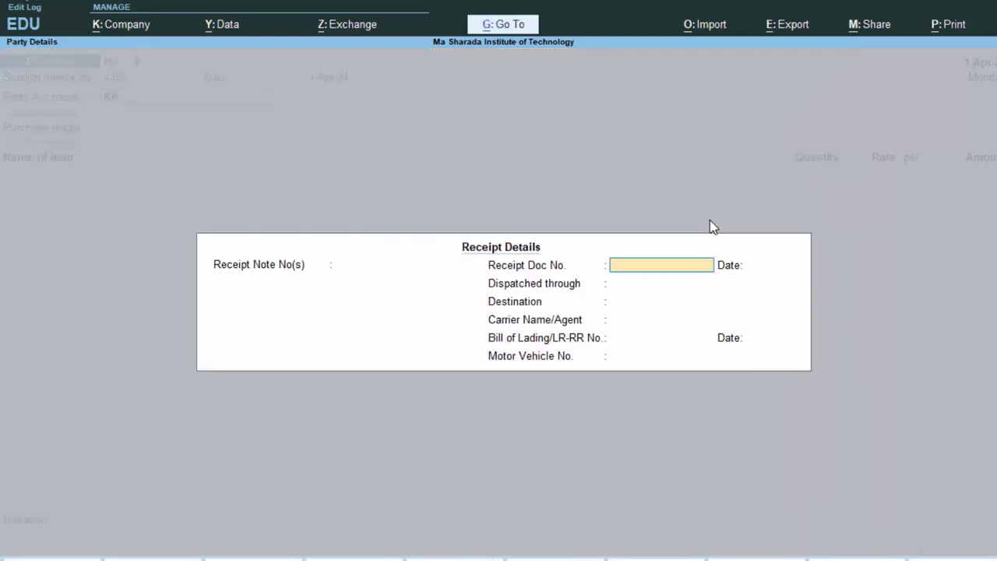
key(Return)
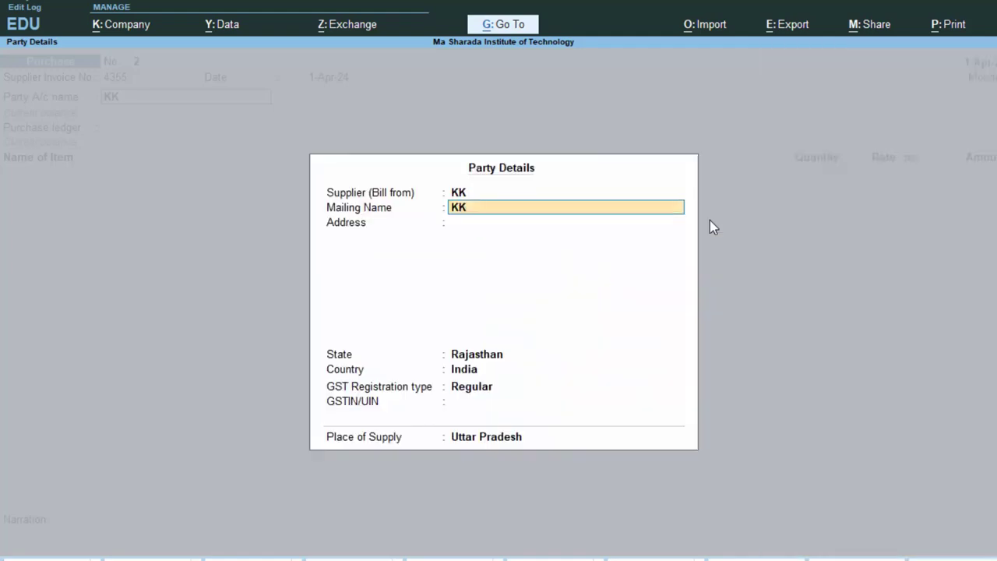
key(Return)
key(Return)
key(Return)
key(Return)
key(Return)
key(Return)
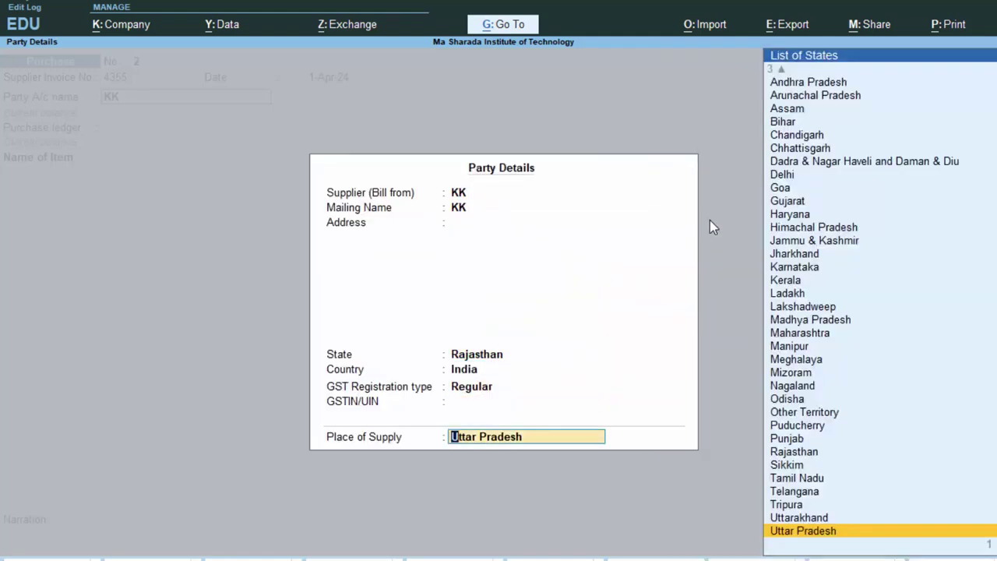
key(Return)
key(Return)
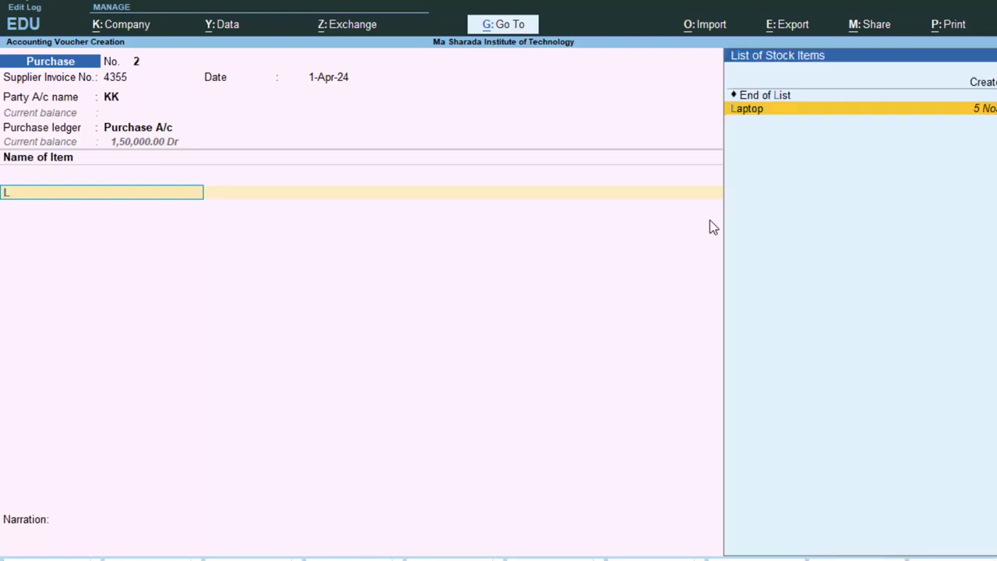
key(Return)
text(4)
key(Return)
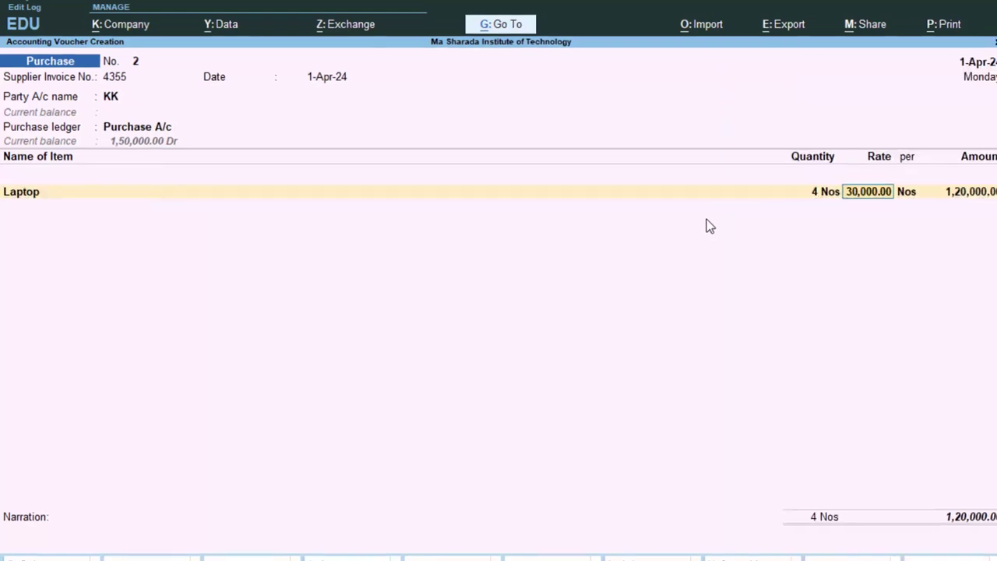
key(Return)
key(Return)
key(Return)
key(Return)
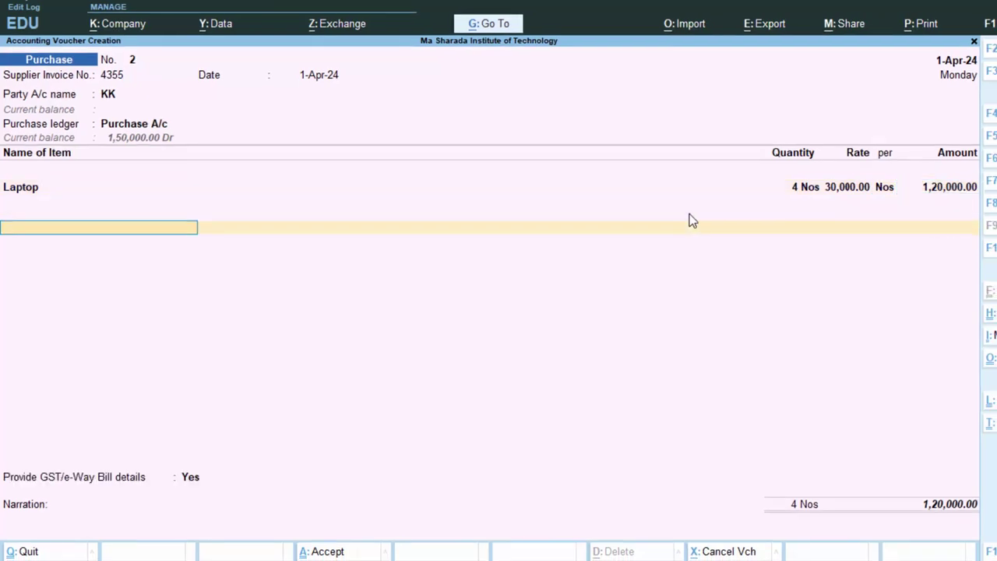
text(C)
key(Return)
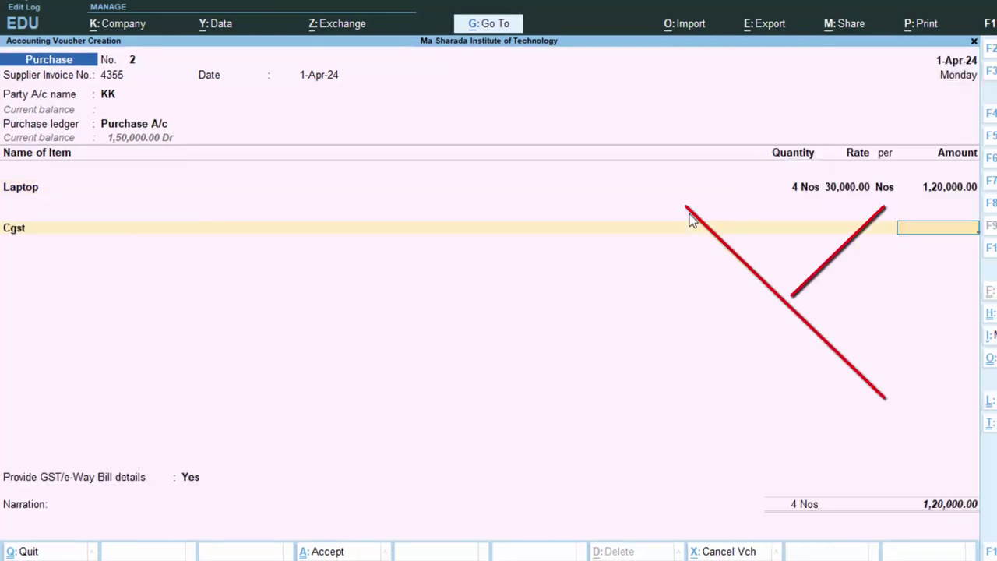
Remove Cgst from the voucher's tax line and start a new ledger in its place.
key(BackSpace)
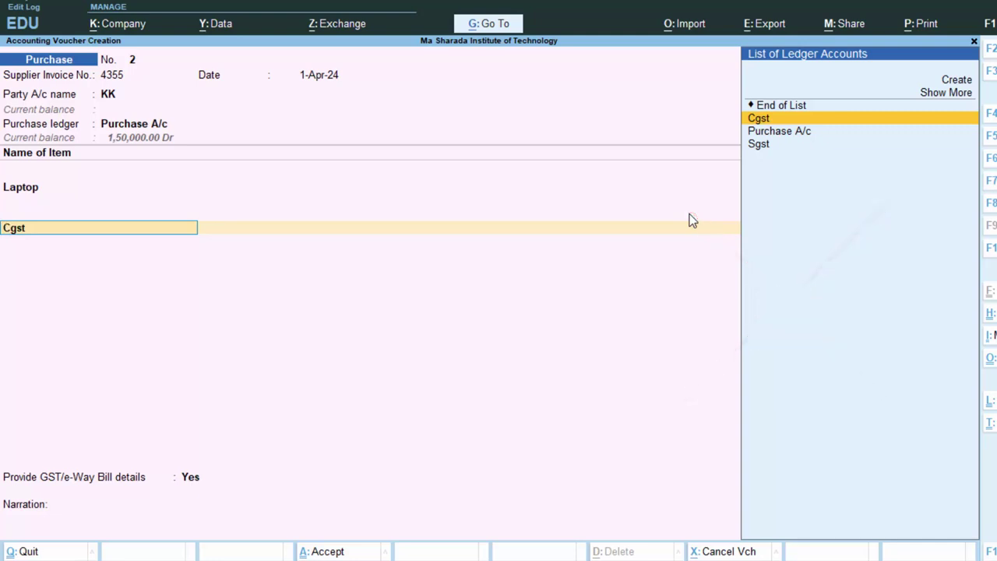
key(BackSpace)
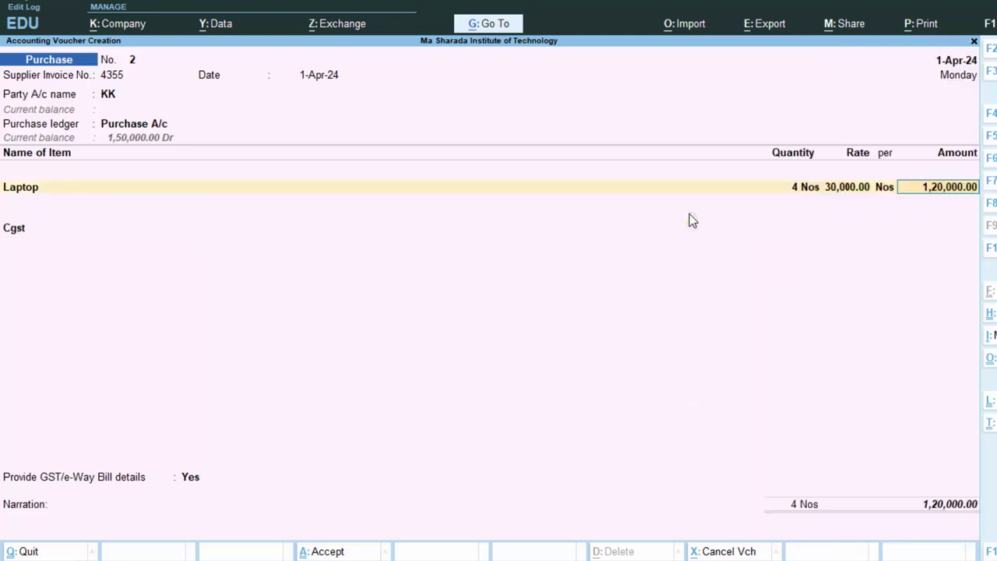
key(Return)
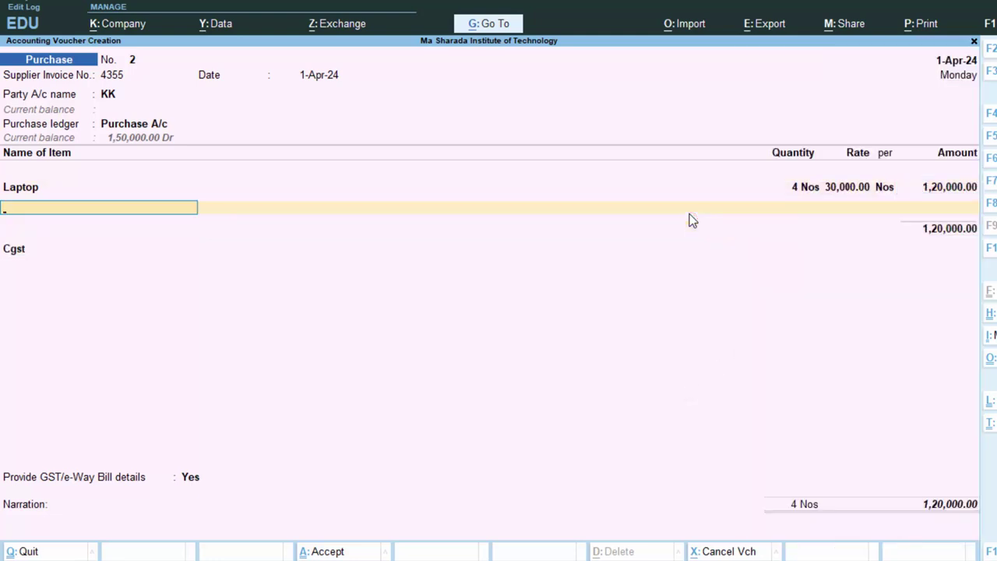
key(Return)
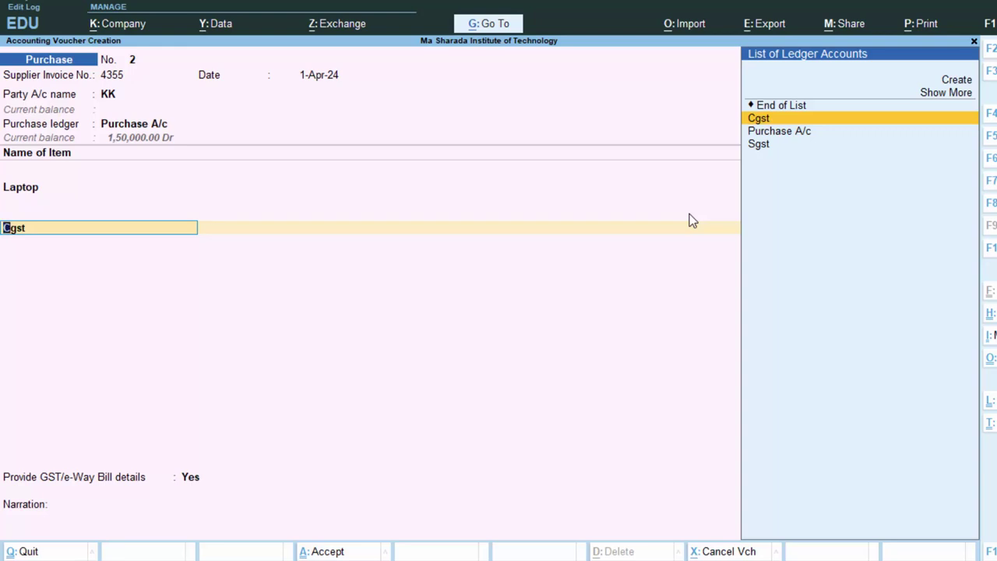
text(Cgst)
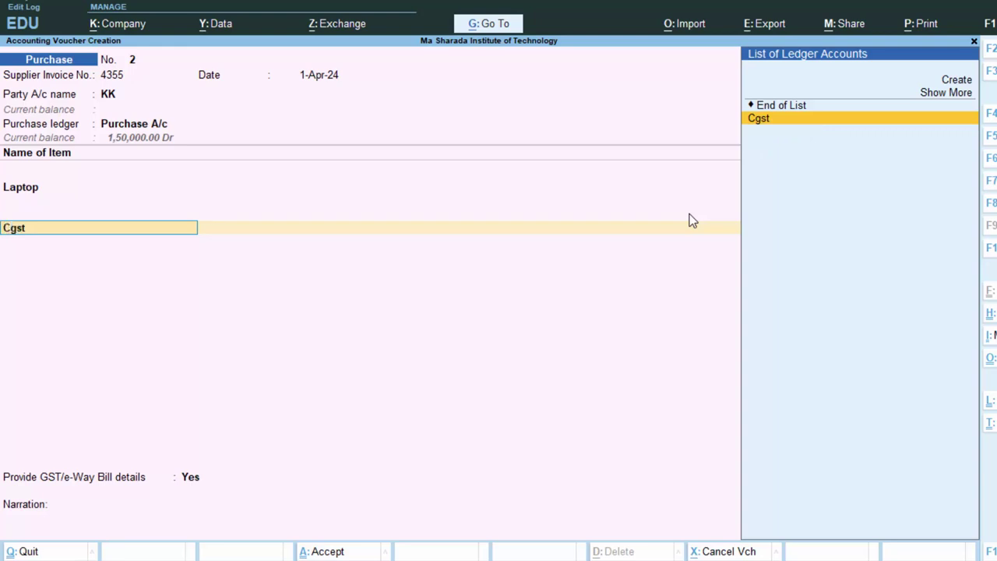
key(BackSpace)
key(BackSpace)
key(BackSpace)
key(BackSpace)
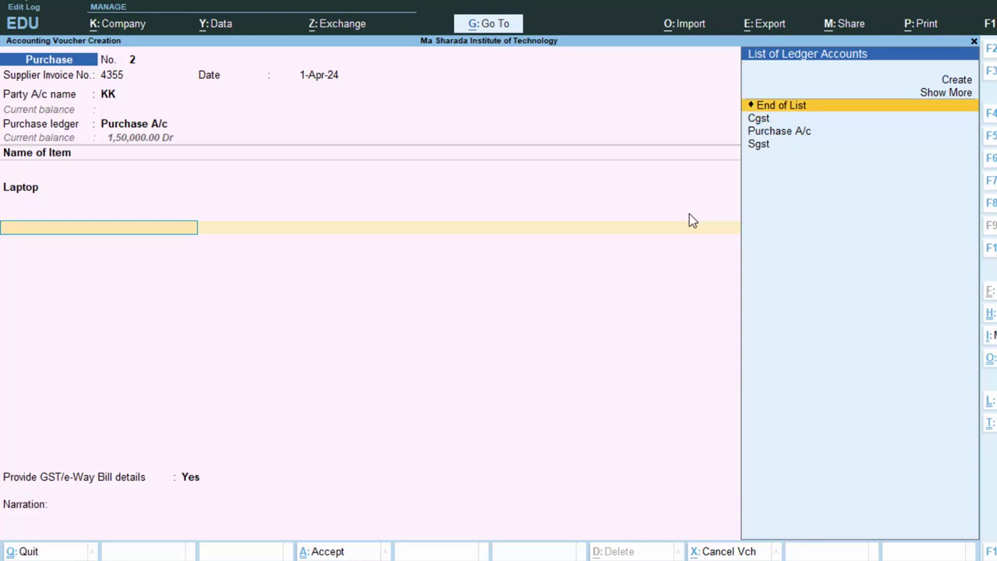
key(alt+c)
Name the new ledger Igst, under Duties & Taxes with duty type GST.
text(I)
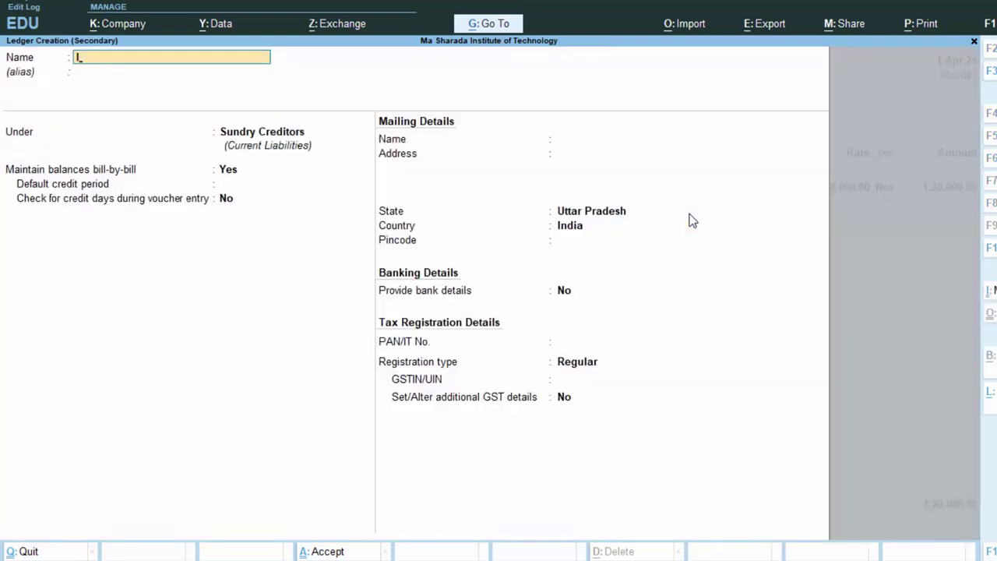
text(gst)
key(Return)
key(Return)
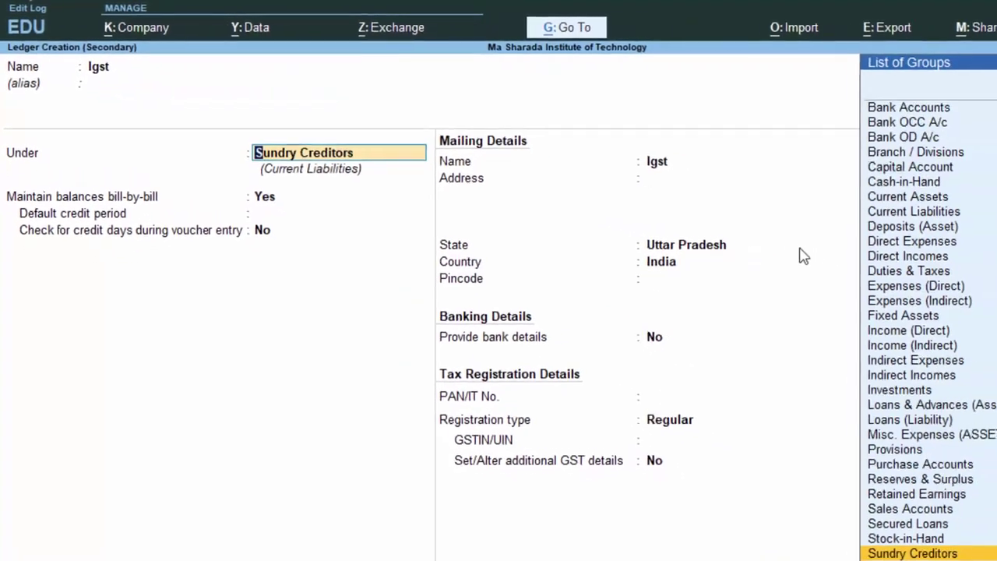
text(D)
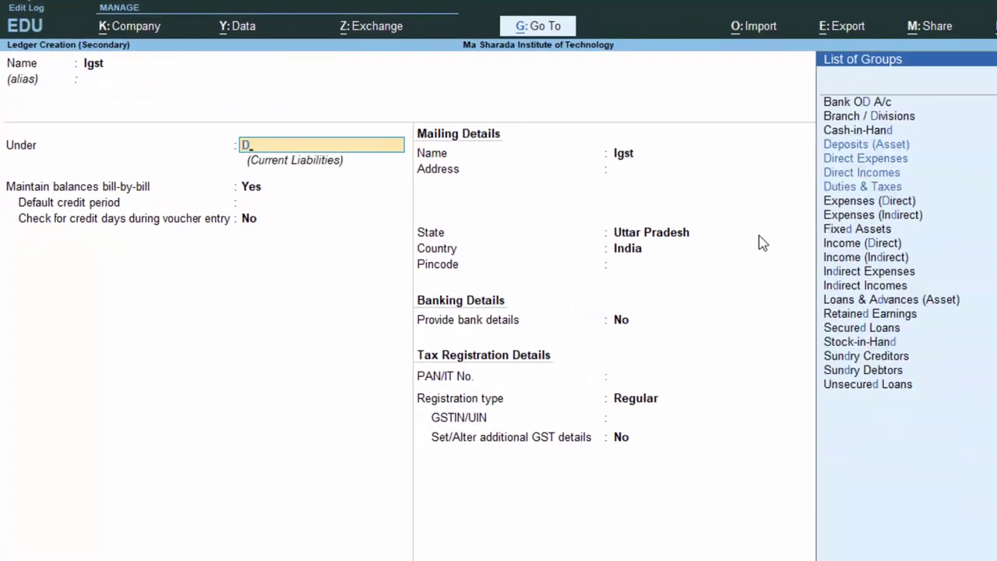
key(Down)
key(Down)
key(Down)
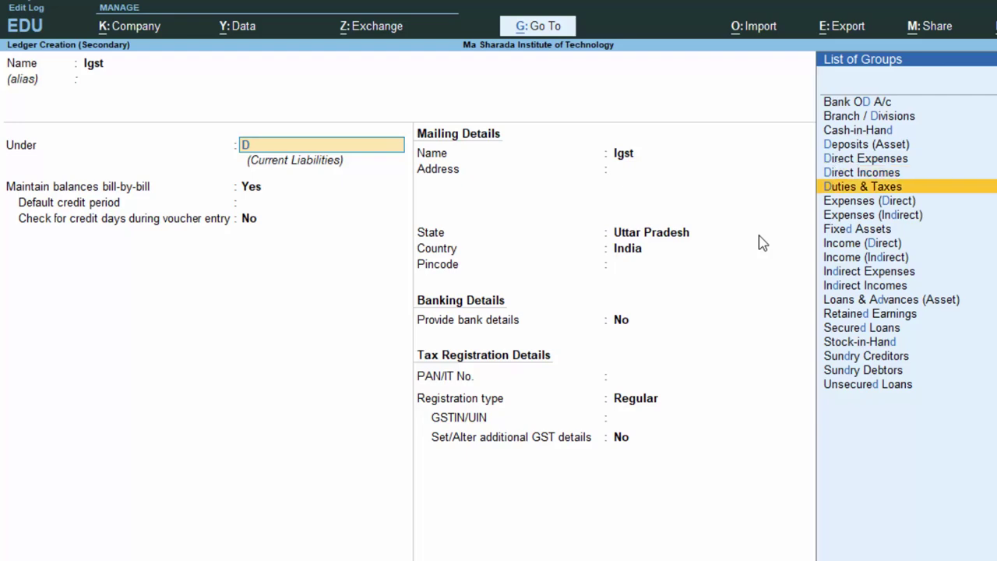
key(Return)
key(Up)
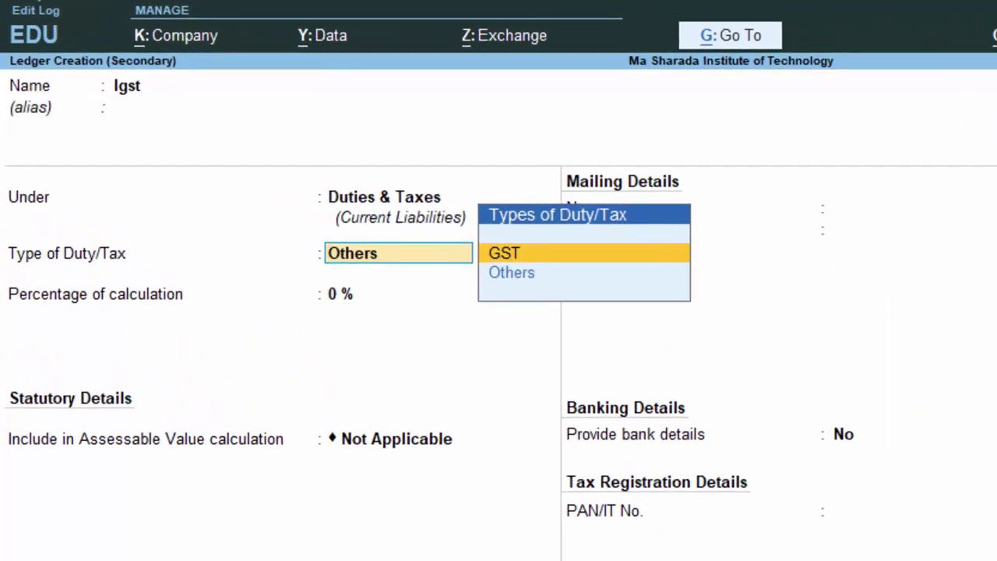
key(Return)
Give Igst tax type IGST and Normal Rounding, save it, and apply 14,400.00 tax.
key(Down)
key(Up)
key(Return)
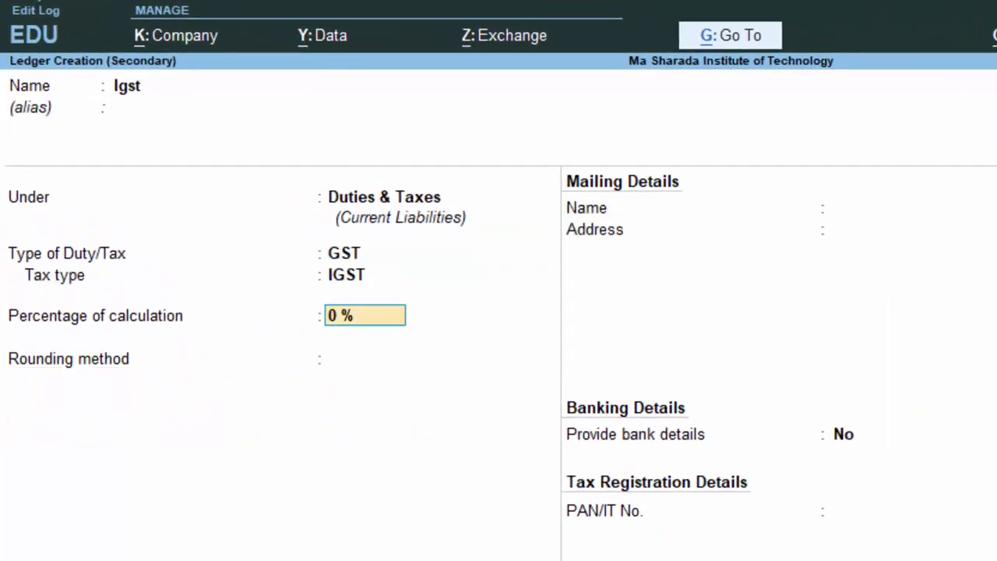
key(Return)
key(Down)
key(Down)
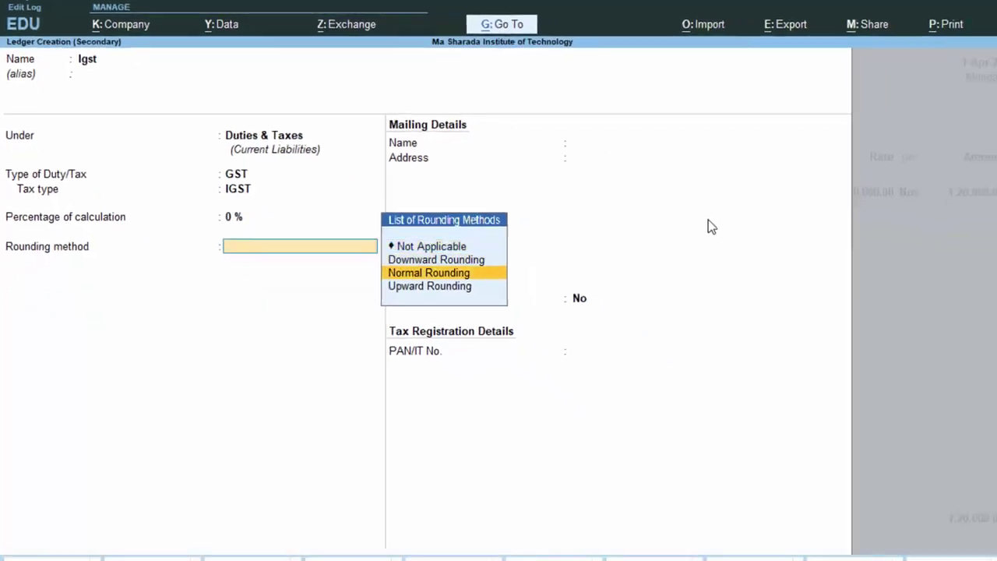
key(Return)
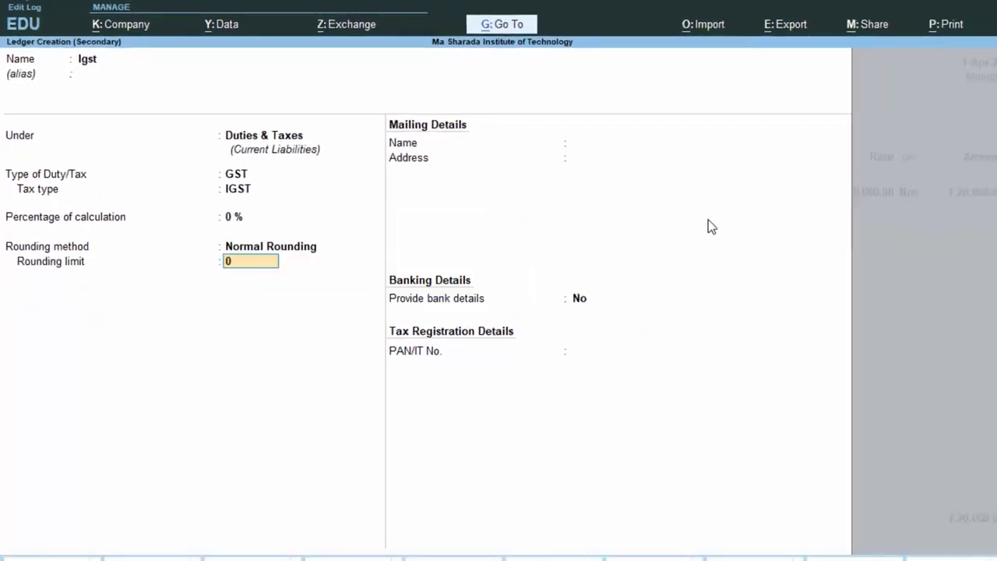
key(Return)
key(Return)
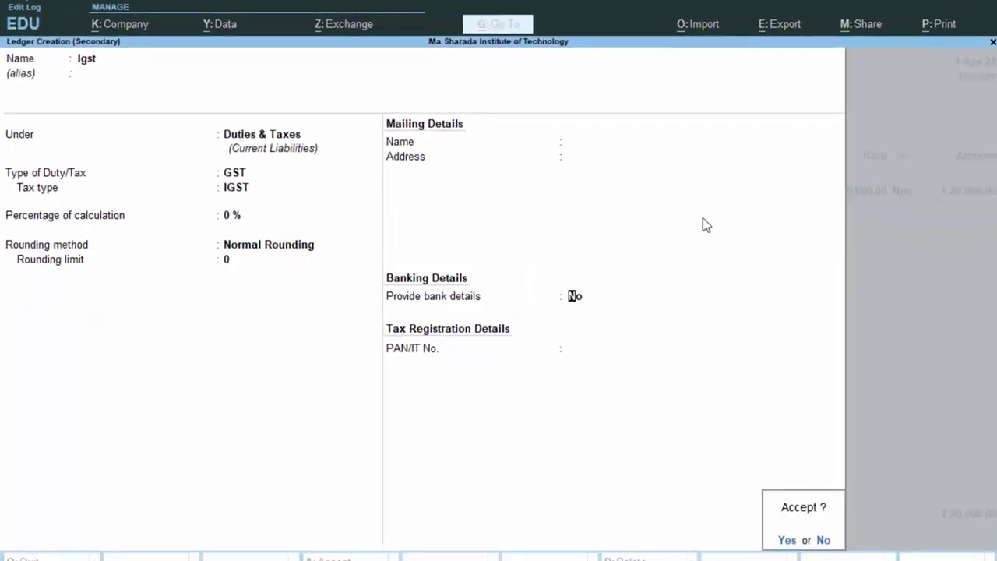
key(Return)
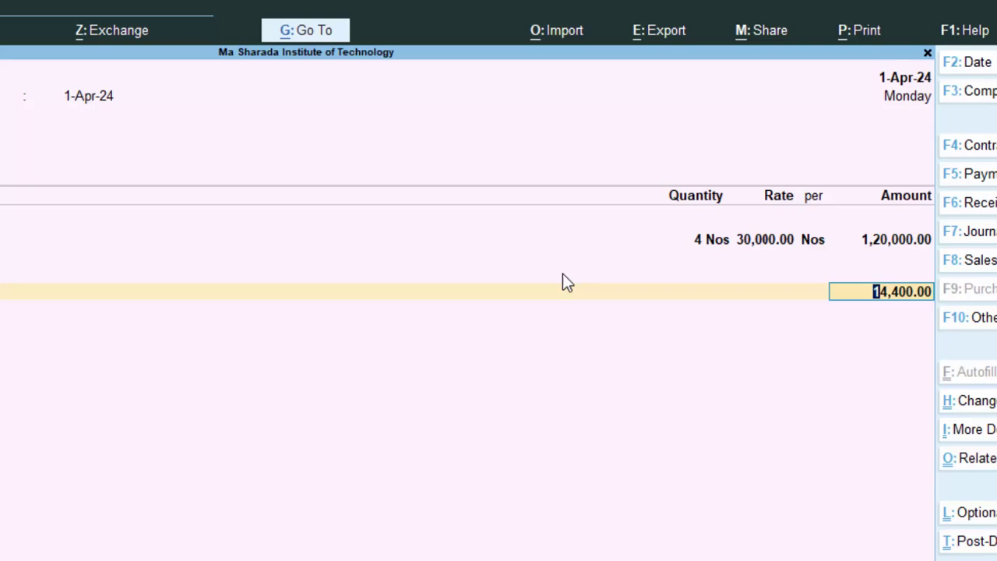
key(Return)
key(Return)
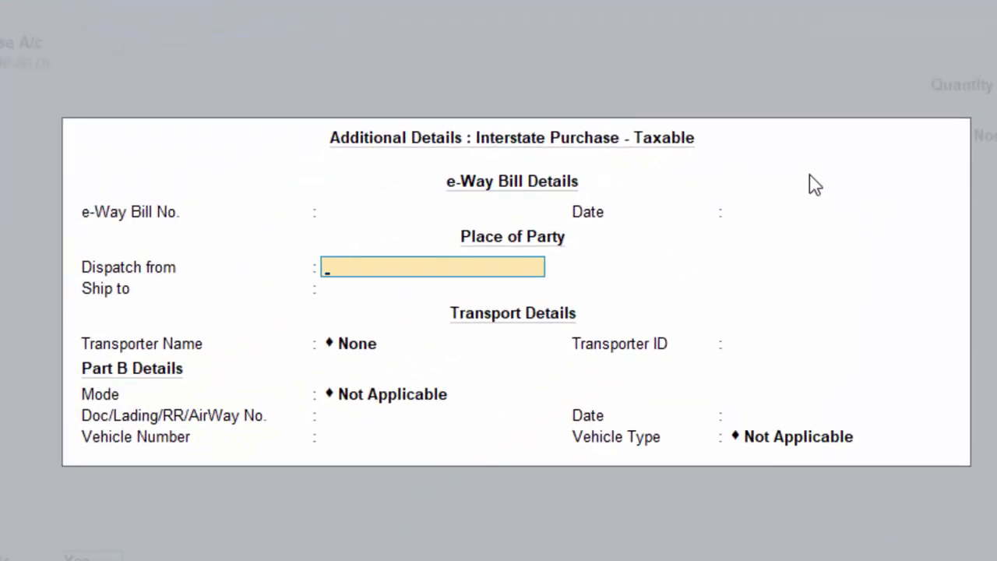
Enter dispatch from Deoria, ship to Rajsthan, no transporter name, and transporter ID 4354.
text(Deoria)
key(Return)
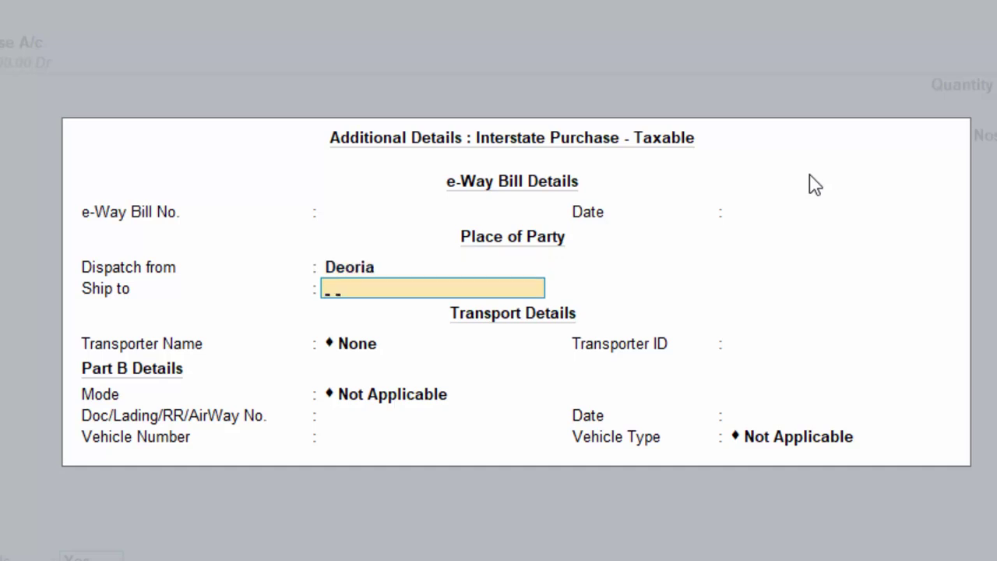
text(Rajstha)
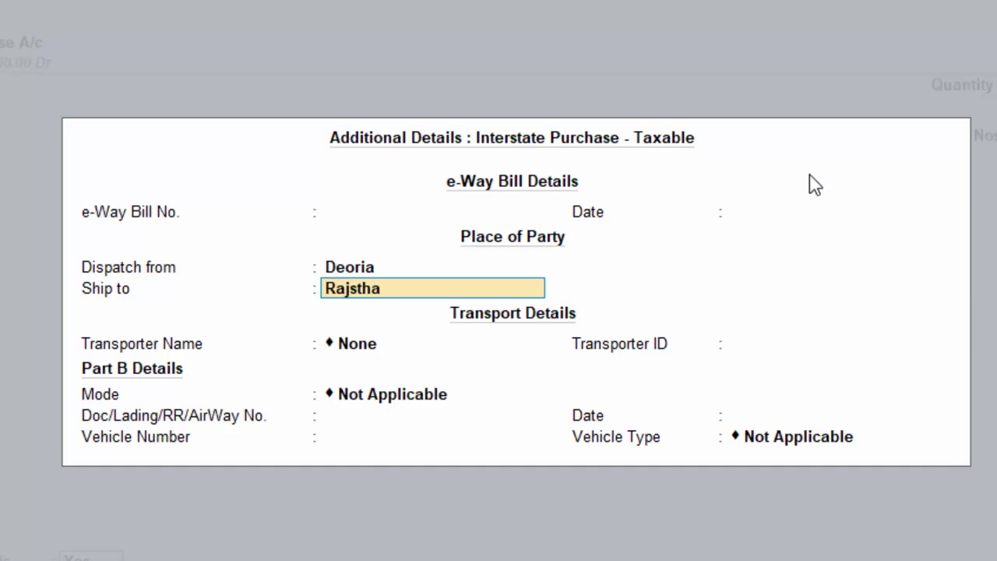
text(n)
key(Return)
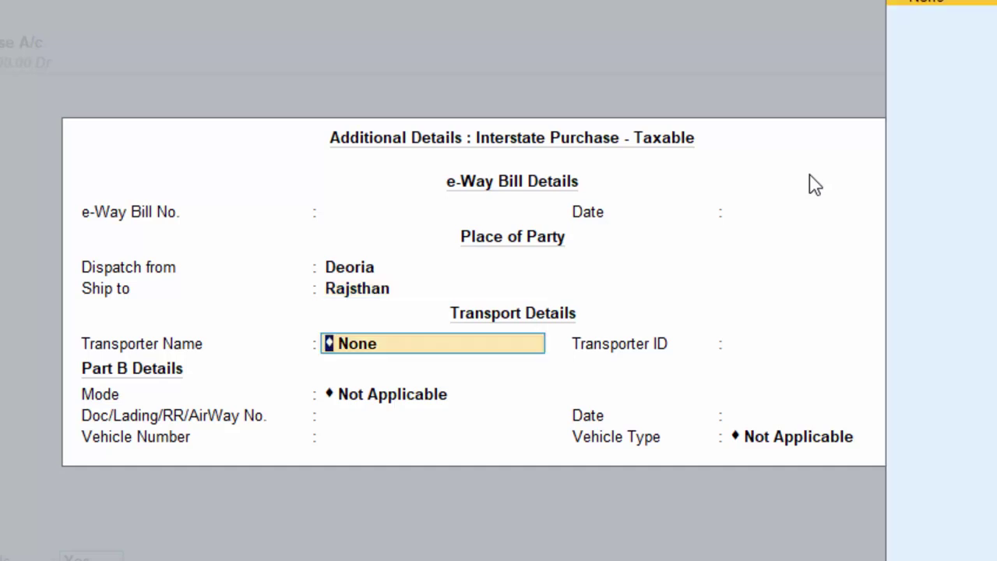
key(Return)
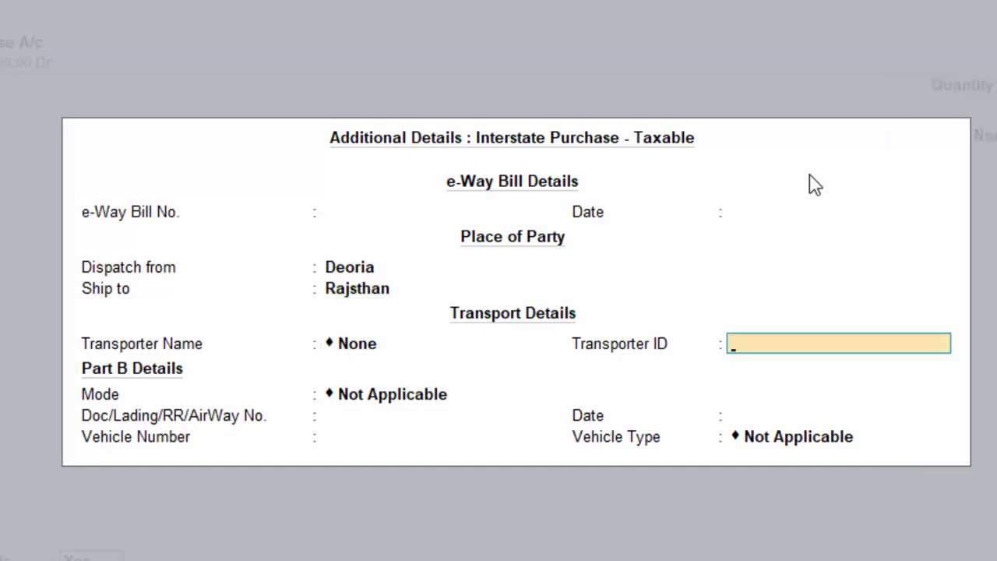
text(4354)
key(Return)
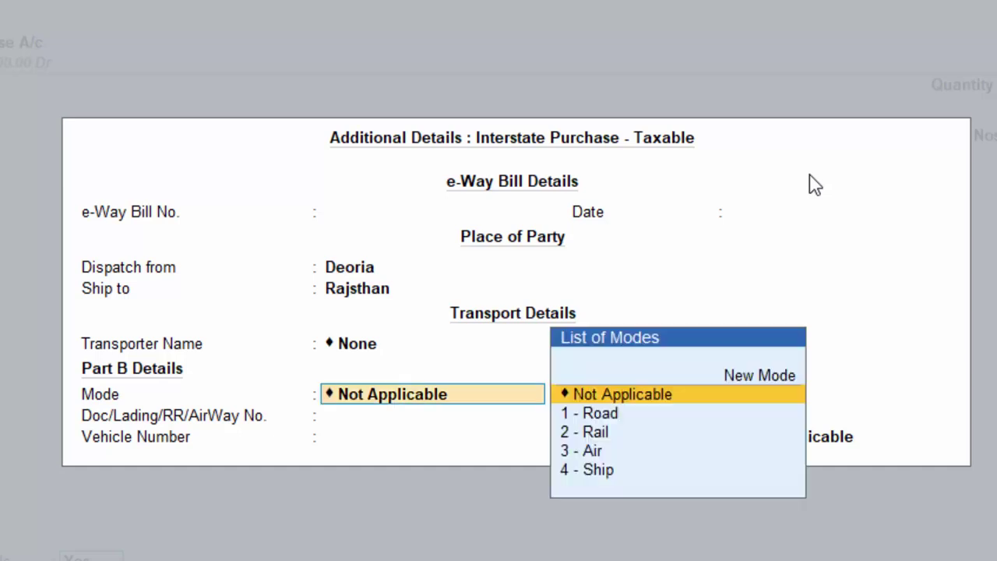
Set transport mode to Road, vehicle number UP34, and vehicle type Regular.
key(Down)
key(Return)
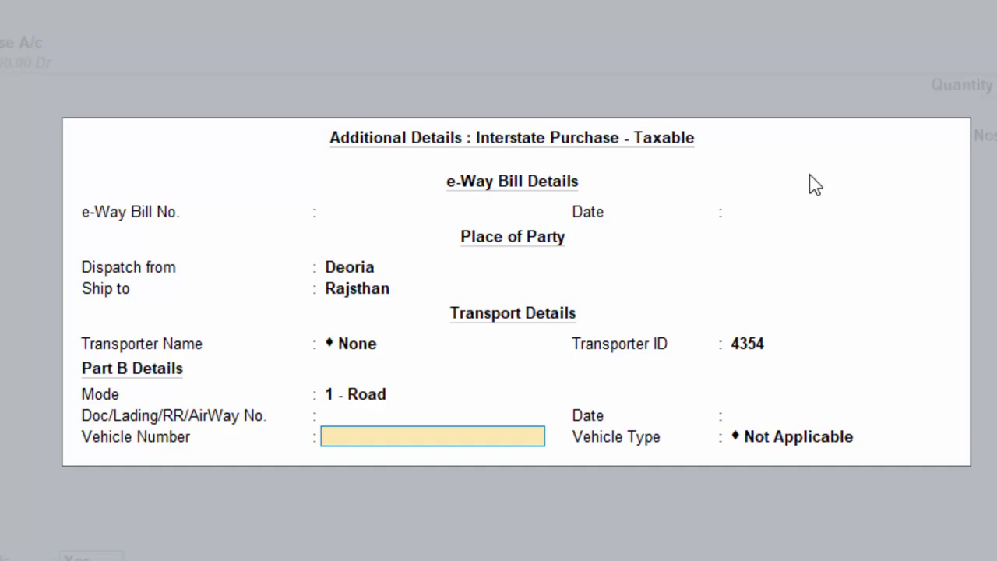
text(UP34)
key(Return)
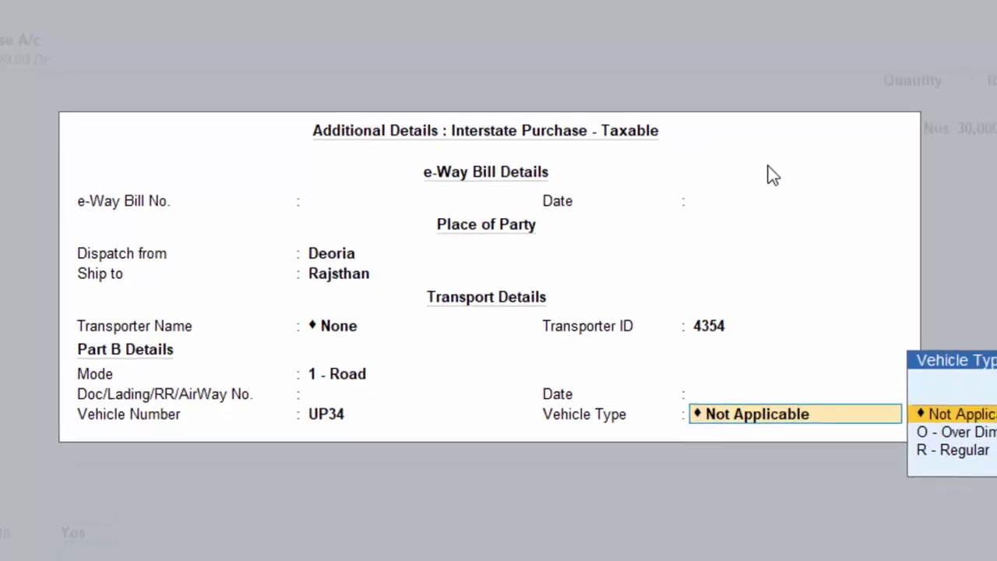
key(Down)
key(Down)
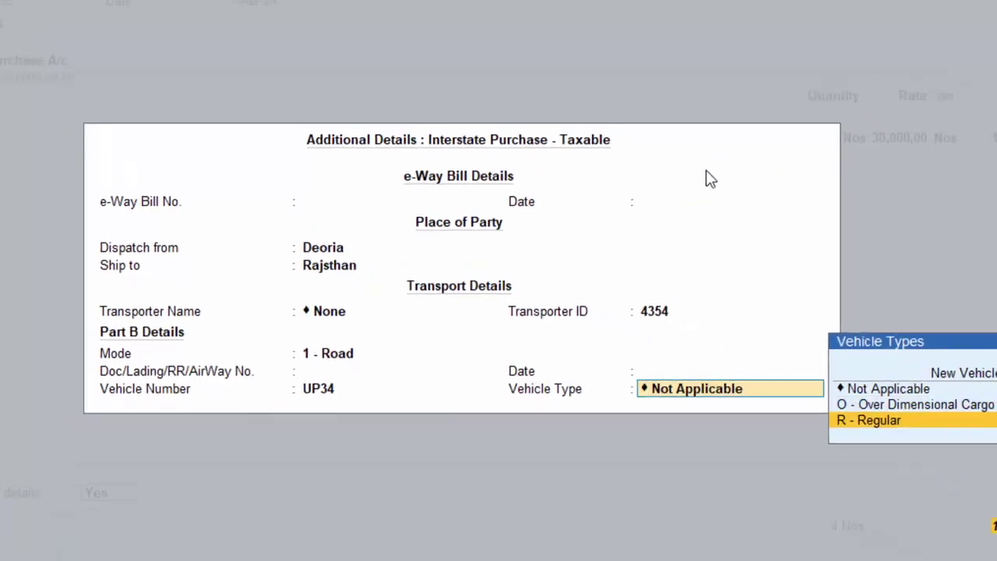
key(Return)
key(Return)
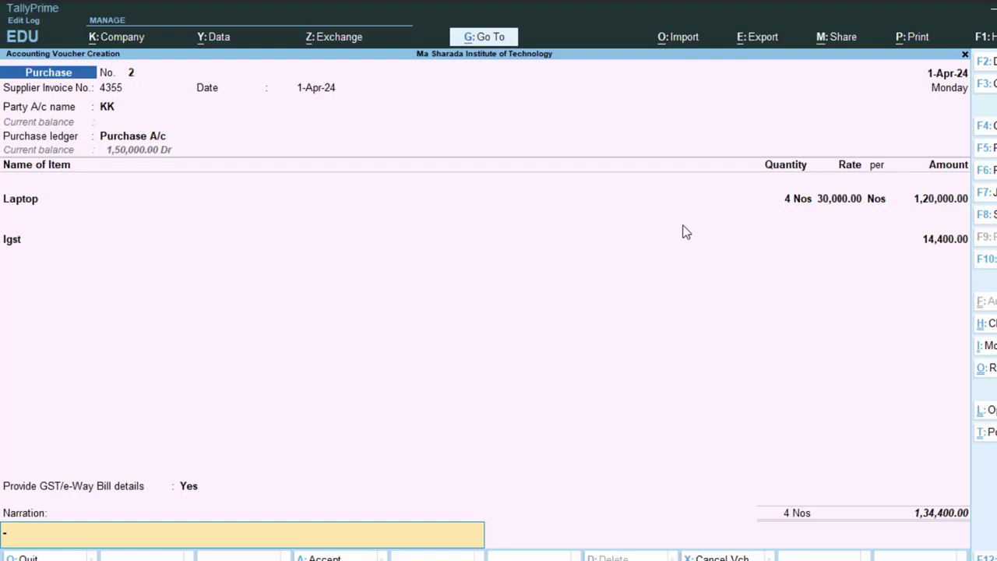
key(Return)
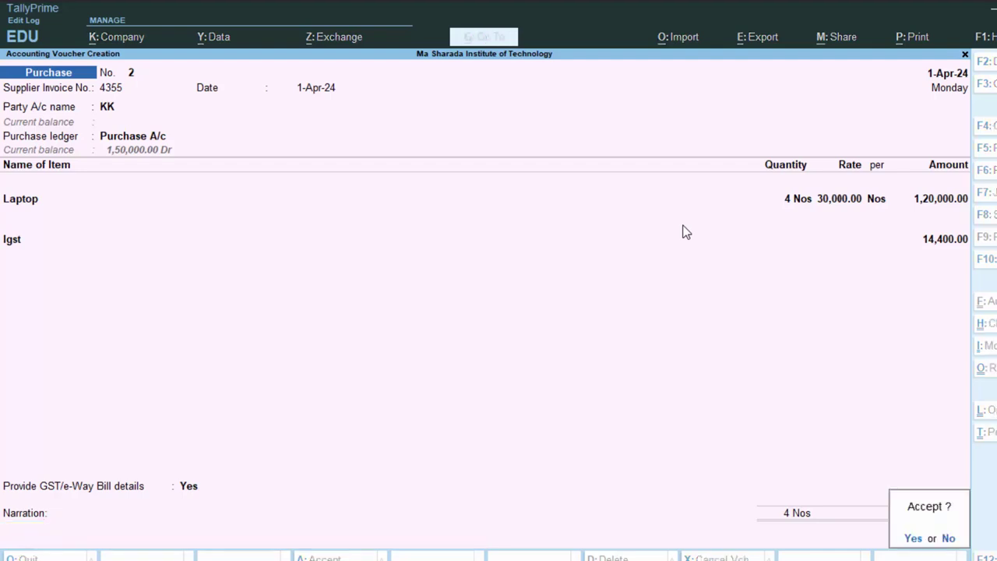
Save purchase voucher 2, discard the blank next voucher, and reopen the KK voucher from the Day Book.
key(y)
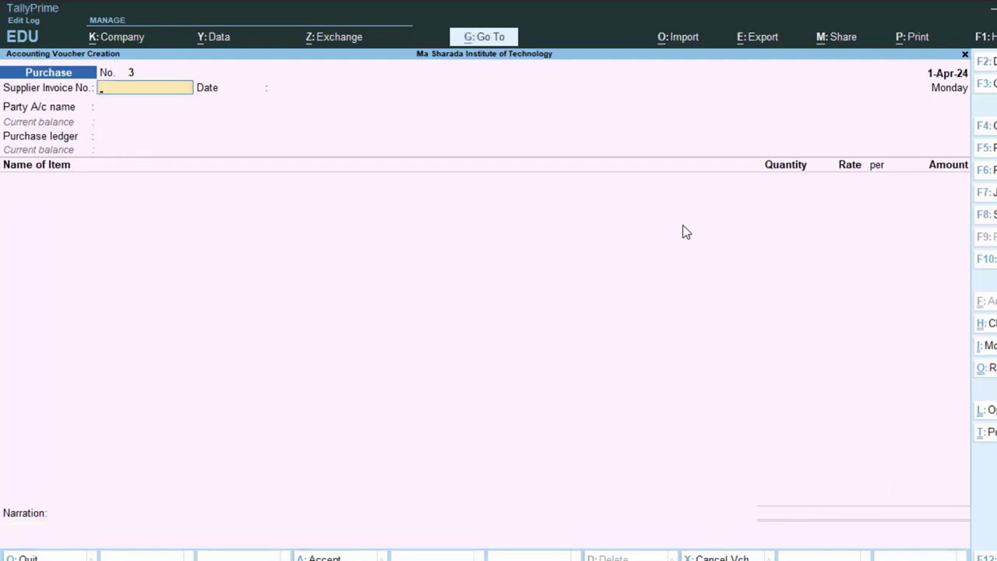
key(Escape)
key(y)
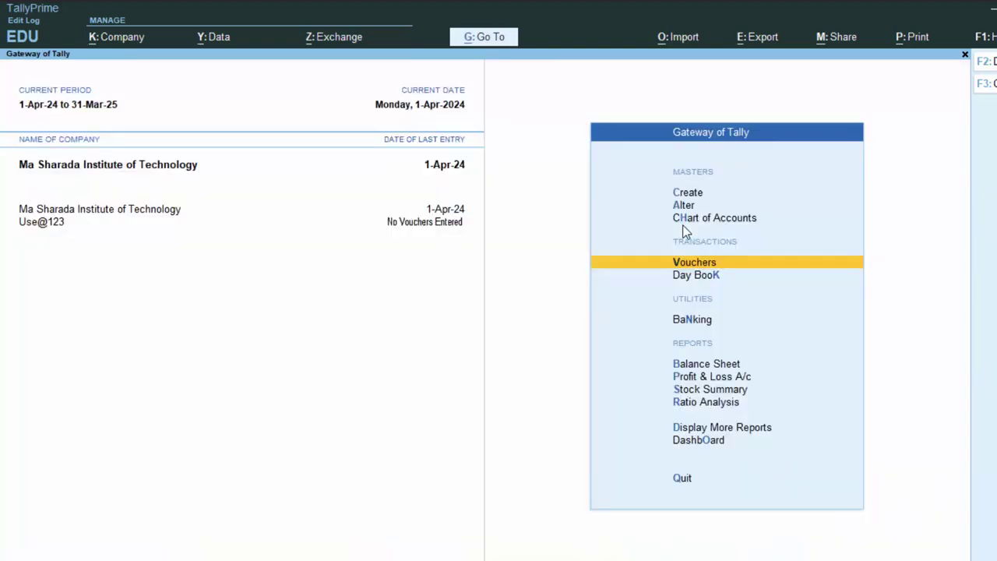
key(k)
key(Down)
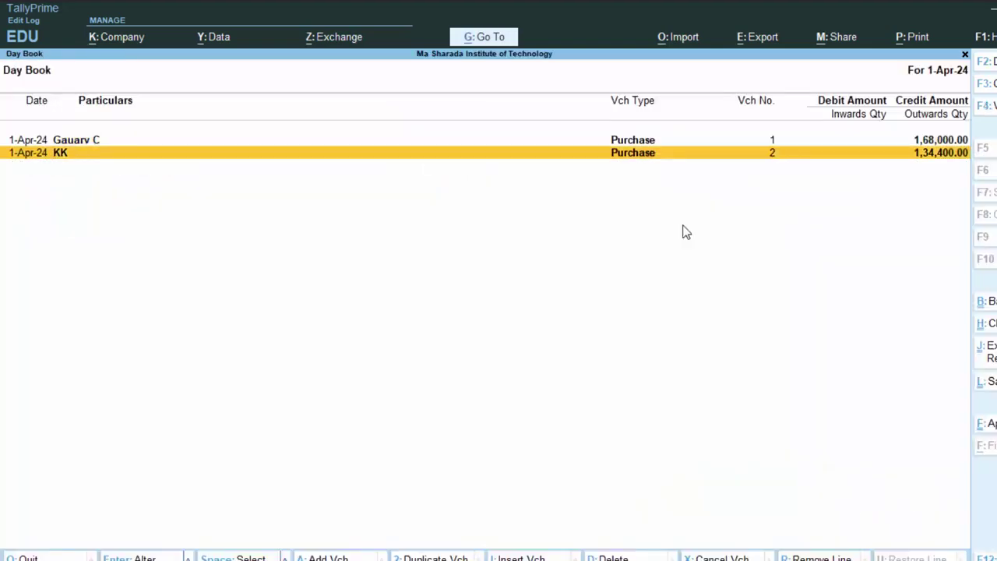
key(Return)
Preview the KK voucher's invoice print, then close the preview, print dialog and voucher.
key(alt+p)
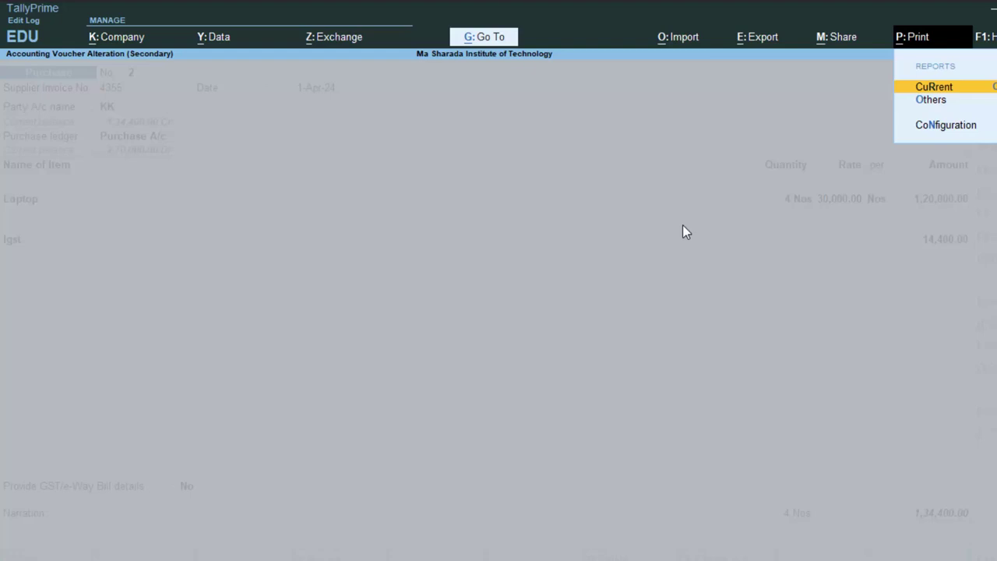
key(Return)
key(i)
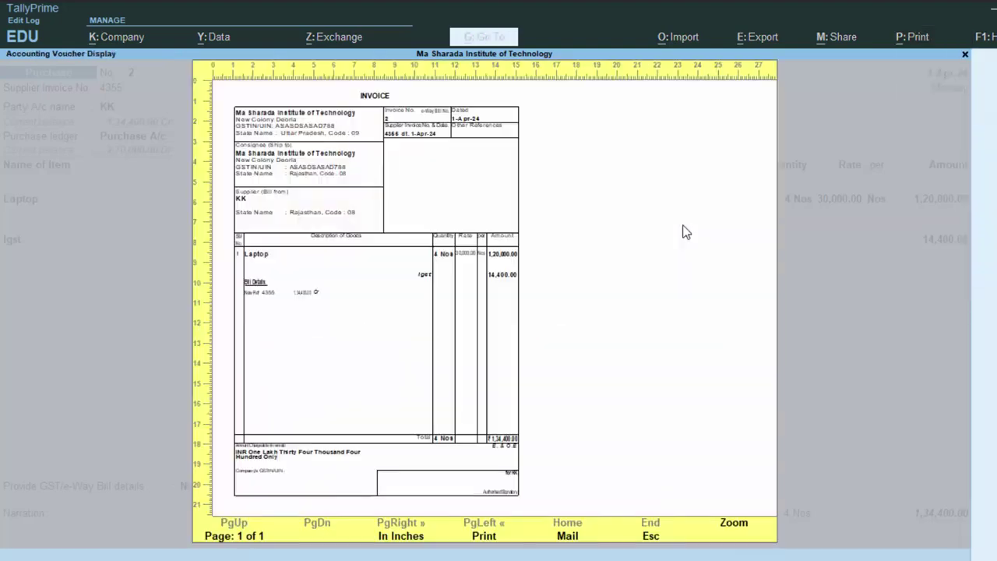
click(739, 528)
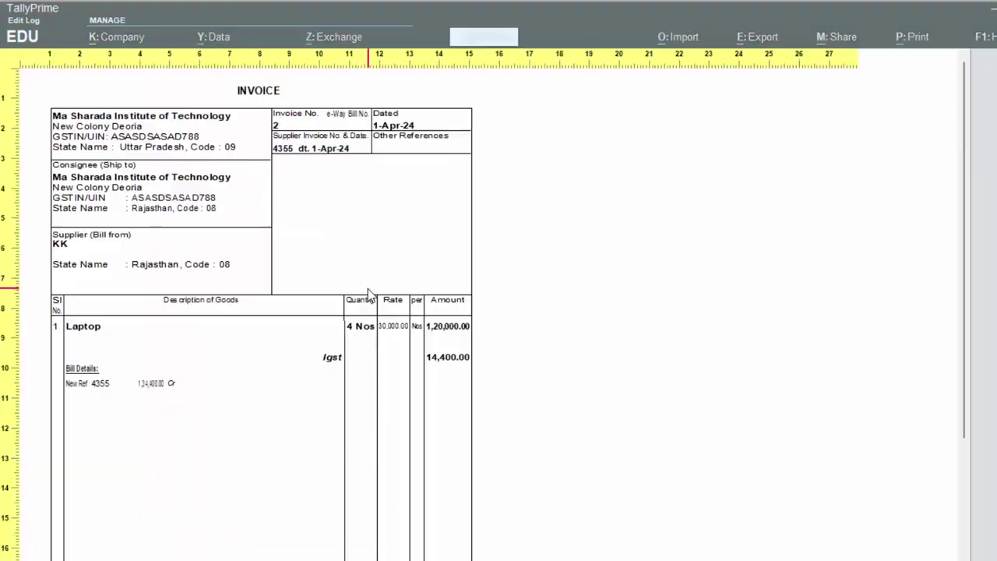
scroll(389, 265, down, 1)
scroll(388, 266, down, 2)
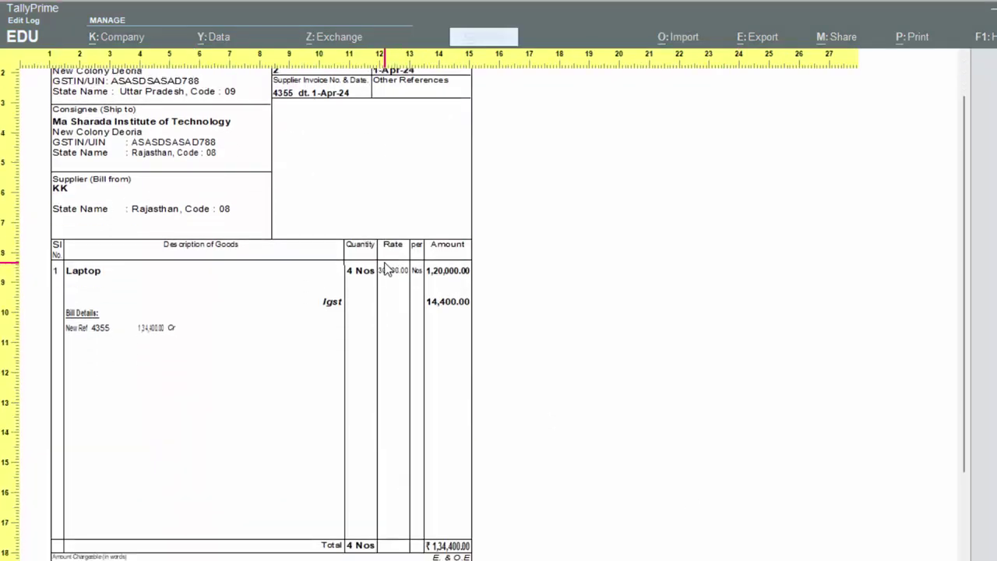
scroll(388, 268, up, 1)
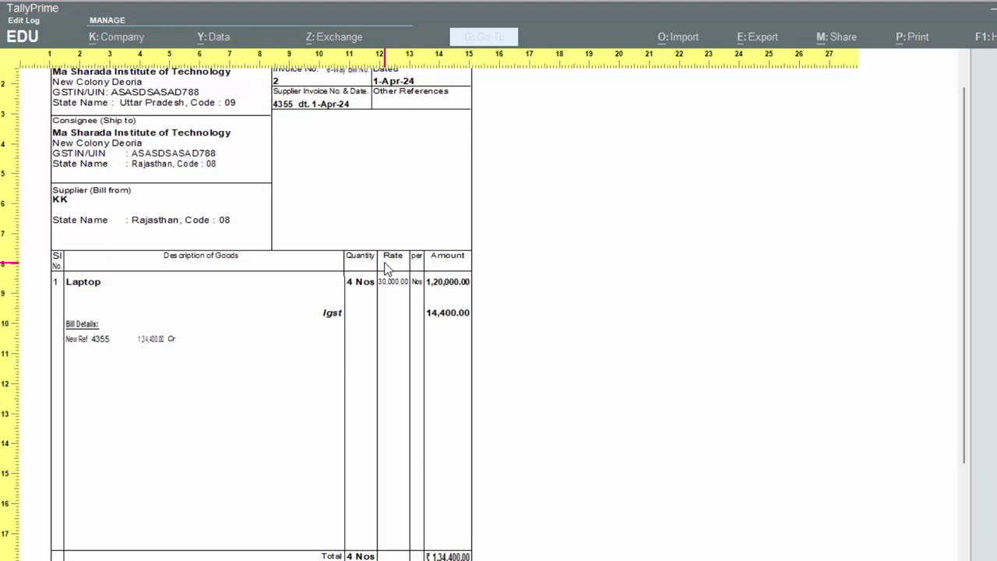
scroll(387, 267, up, 2)
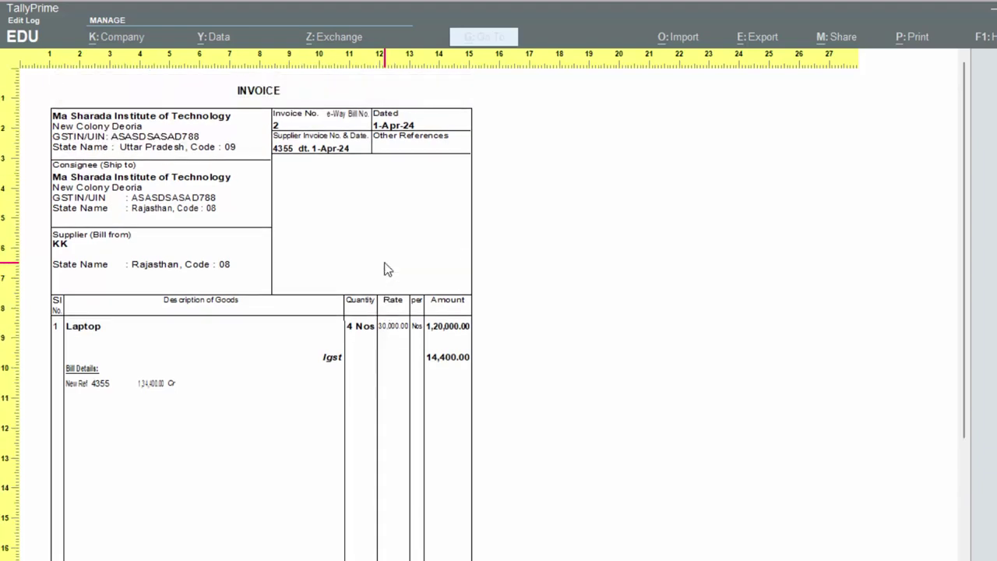
key(Escape)
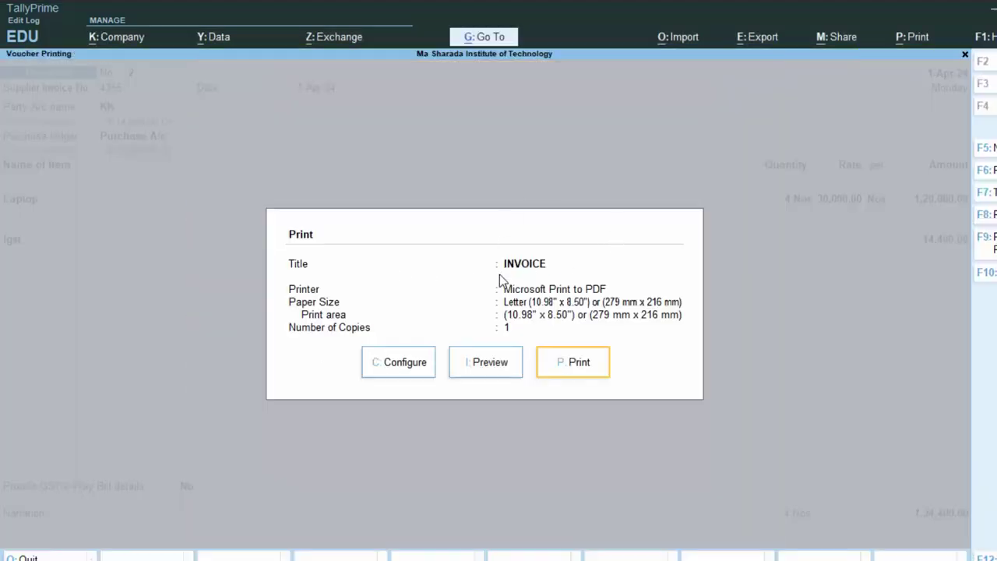
key(Escape)
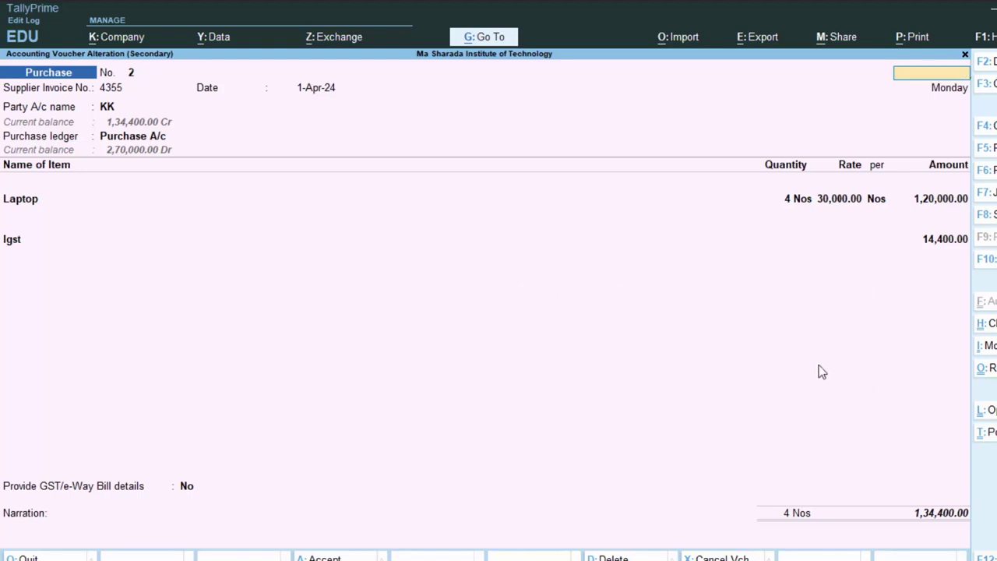
key(Escape)
Return to the Gateway and open F11 features for Ma Sharada Institute of Technology.
key(y)
key(Escape)
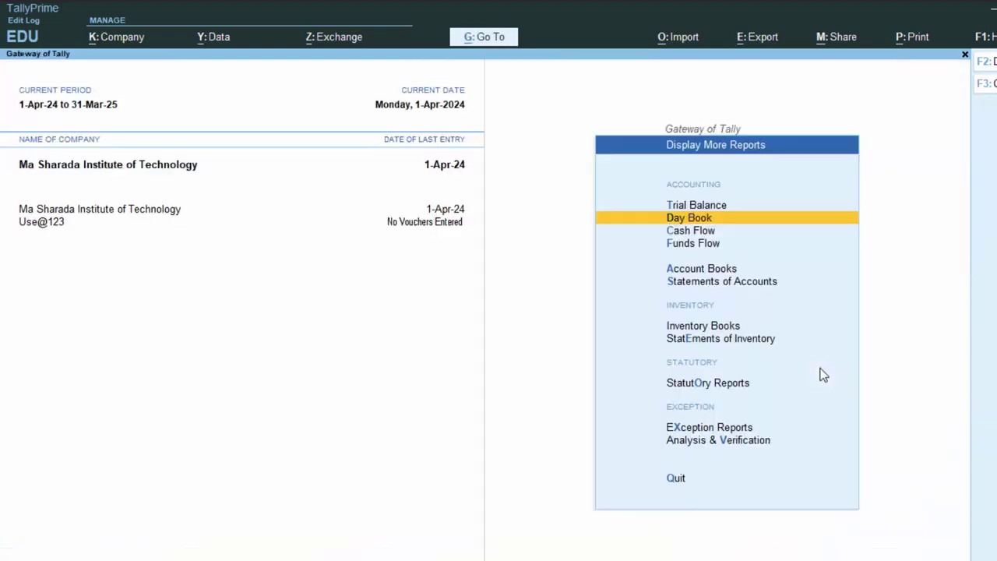
key(Escape)
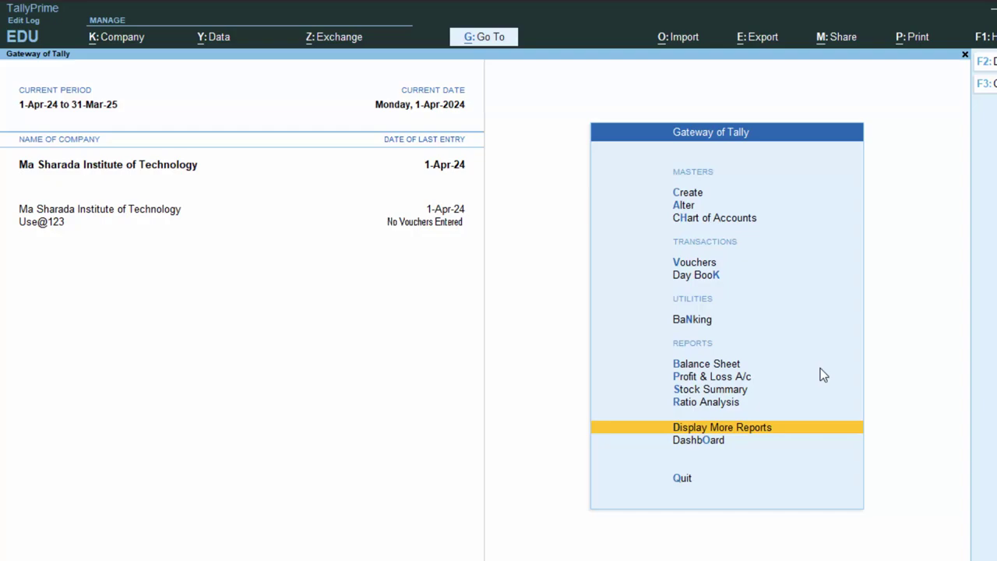
key(F11)
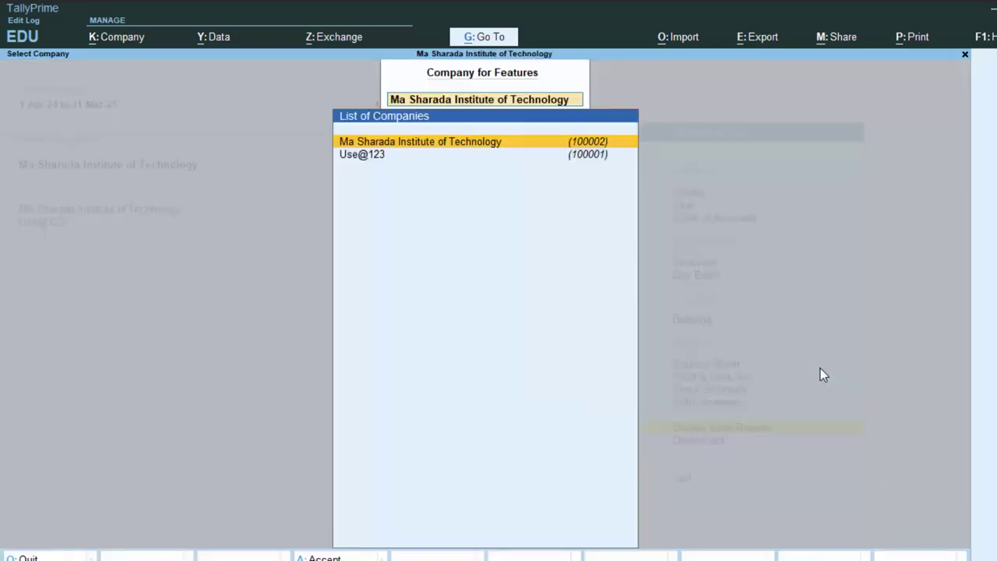
key(Return)
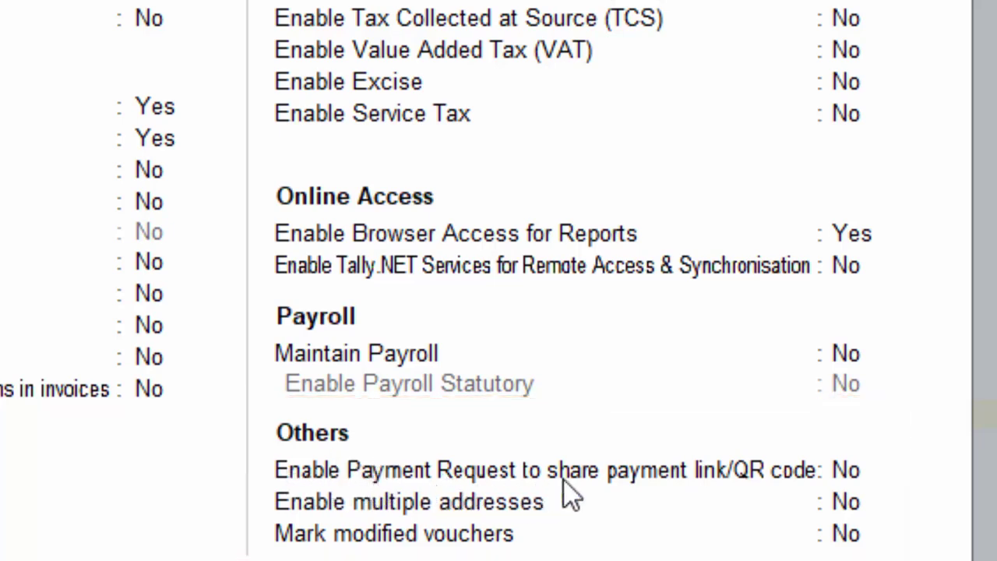
Enable Payment Request and enter a merchant profile name, UPI method, and the UPI ID.
click(845, 476)
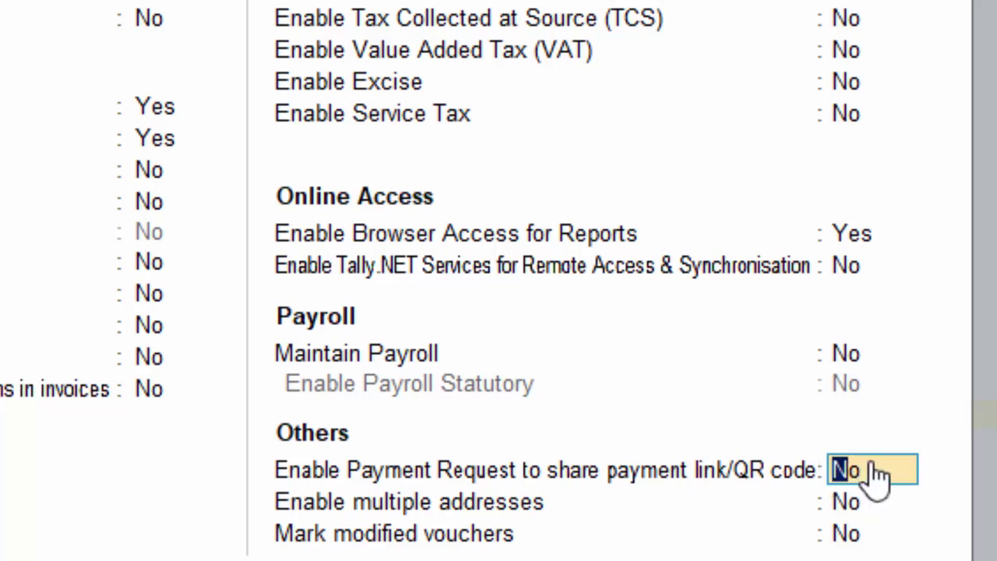
key(y)
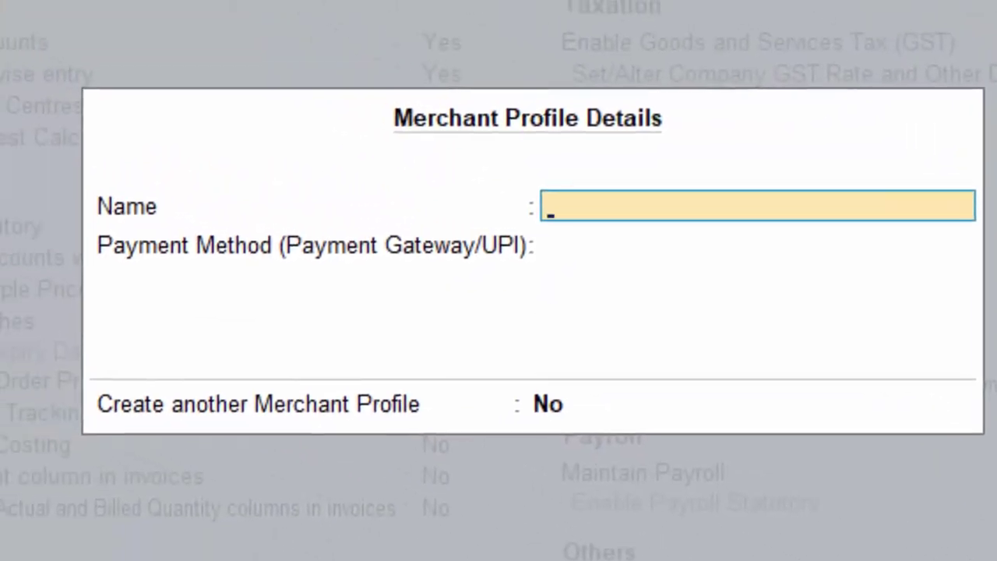
text(Suraj)
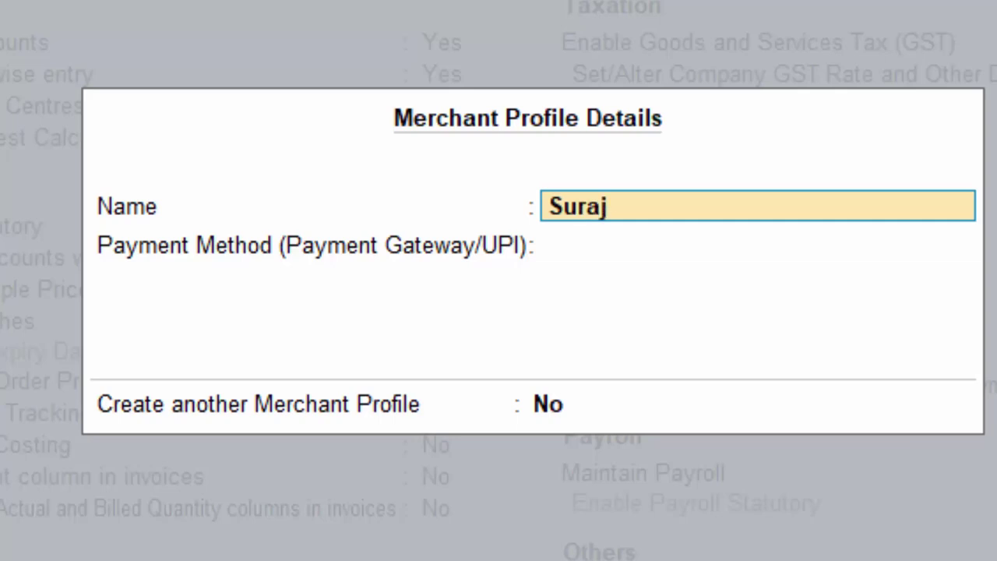
key(Return)
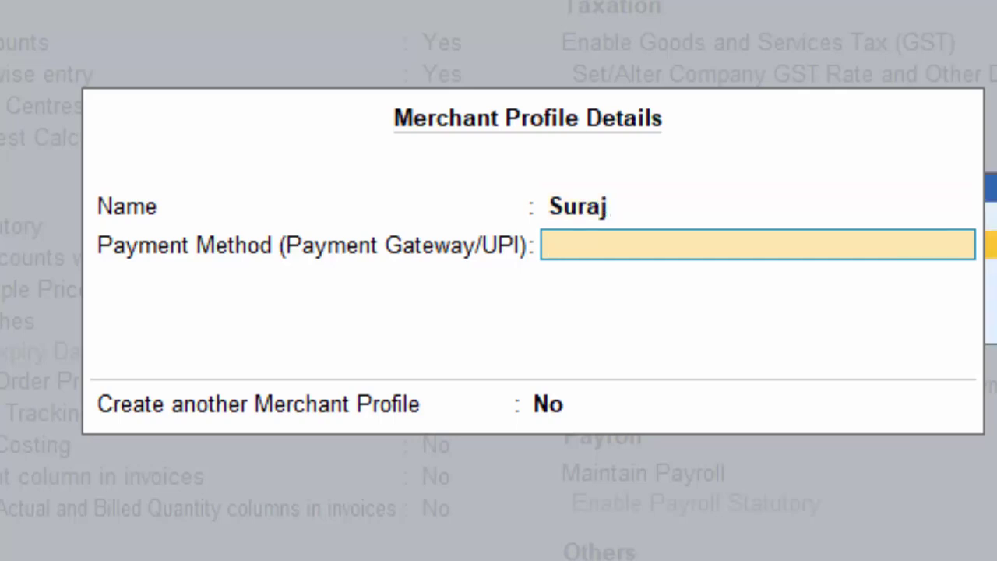
key(Down)
key(Return)
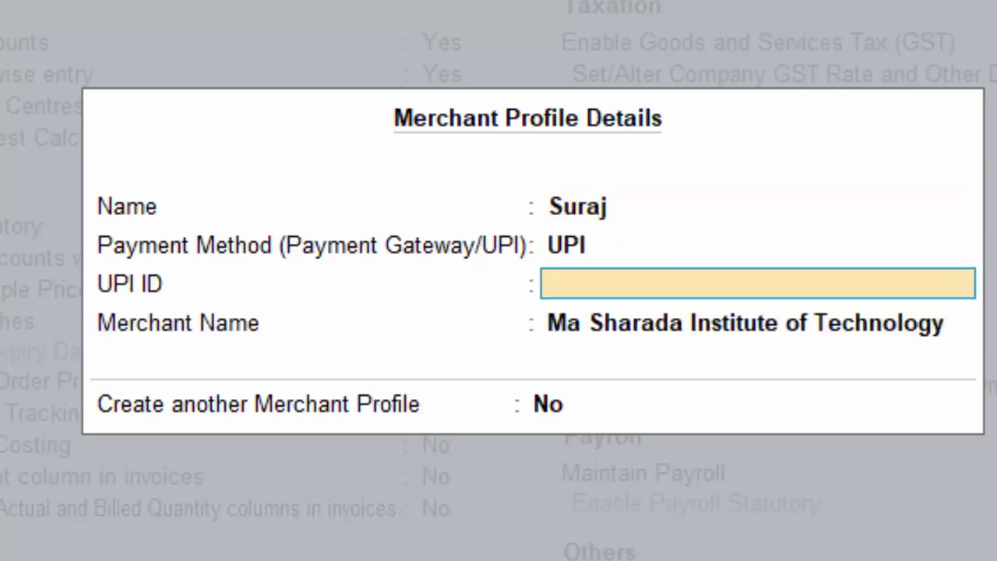
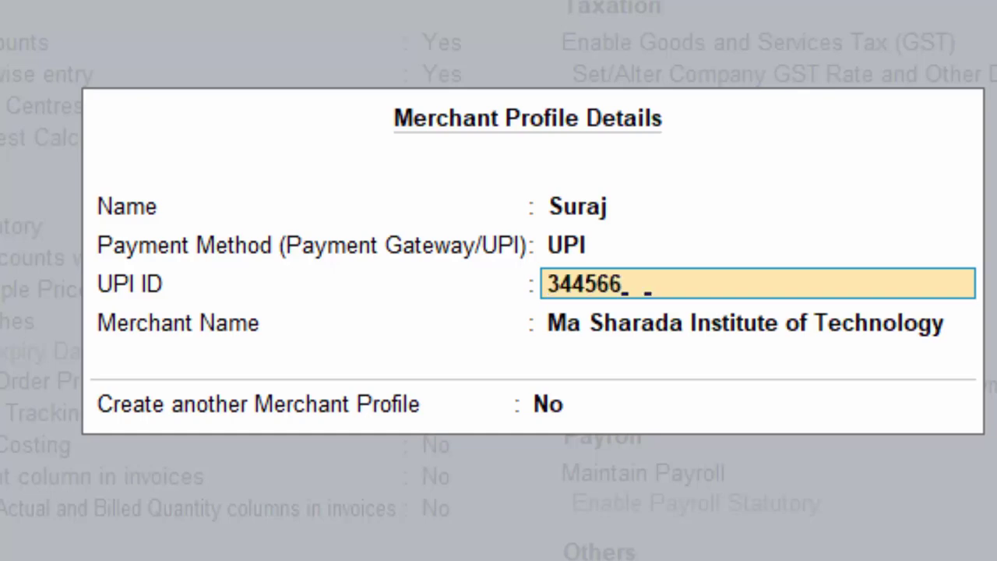
key(Return)
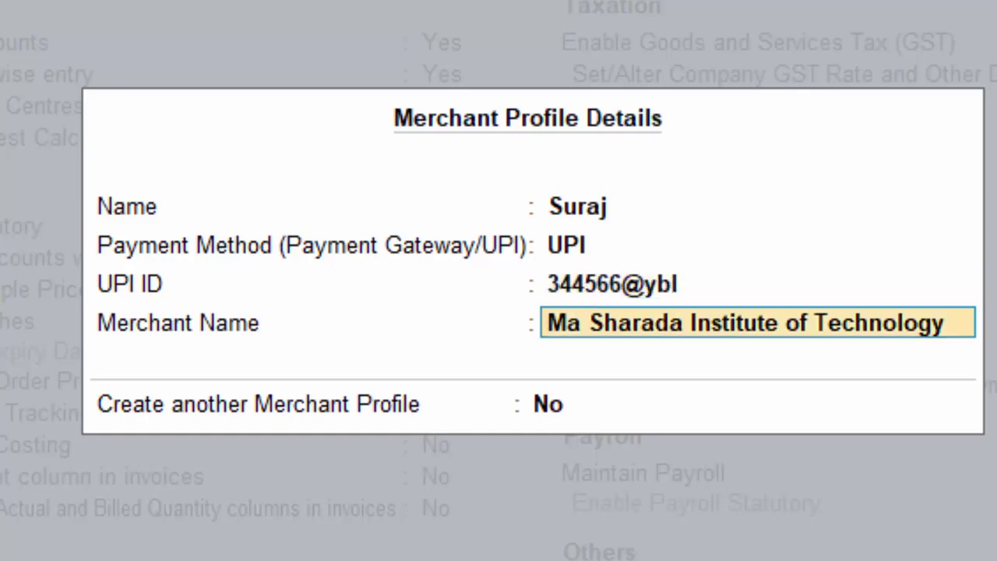
Confirm the merchant profile and save the company feature changes.
key(Return)
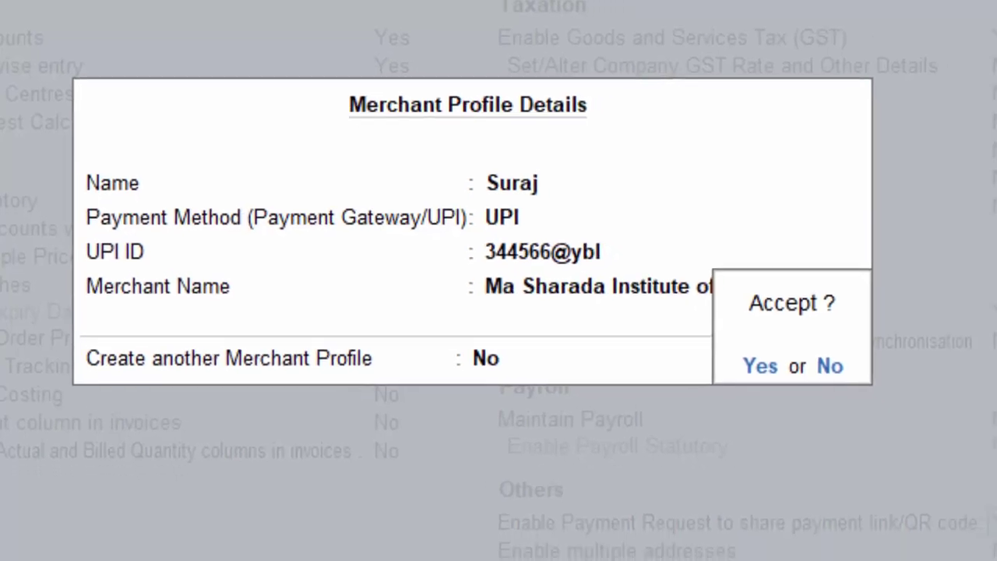
key(Return)
key(Return)
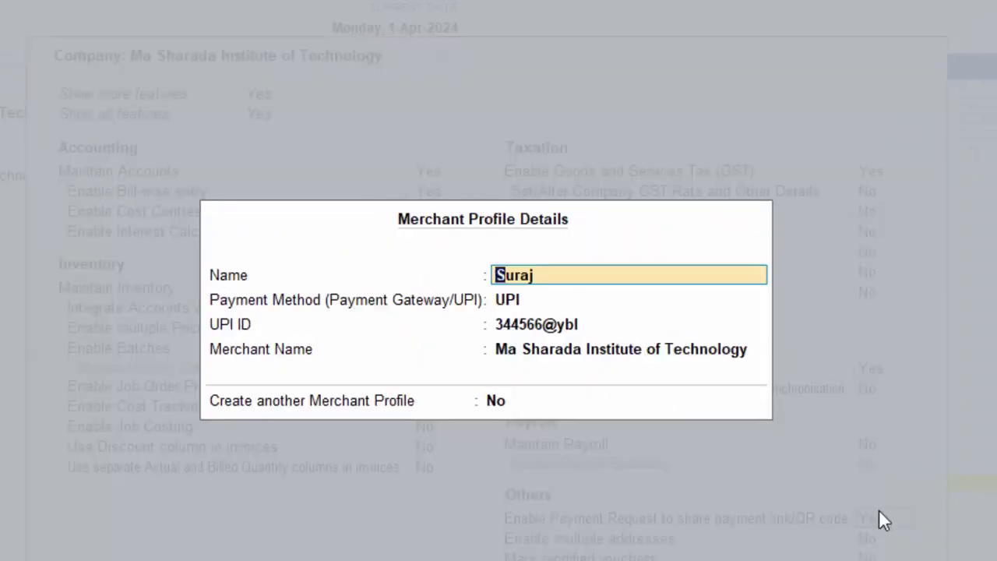
key(Return)
key(Return)
key(Return)
key(Return)
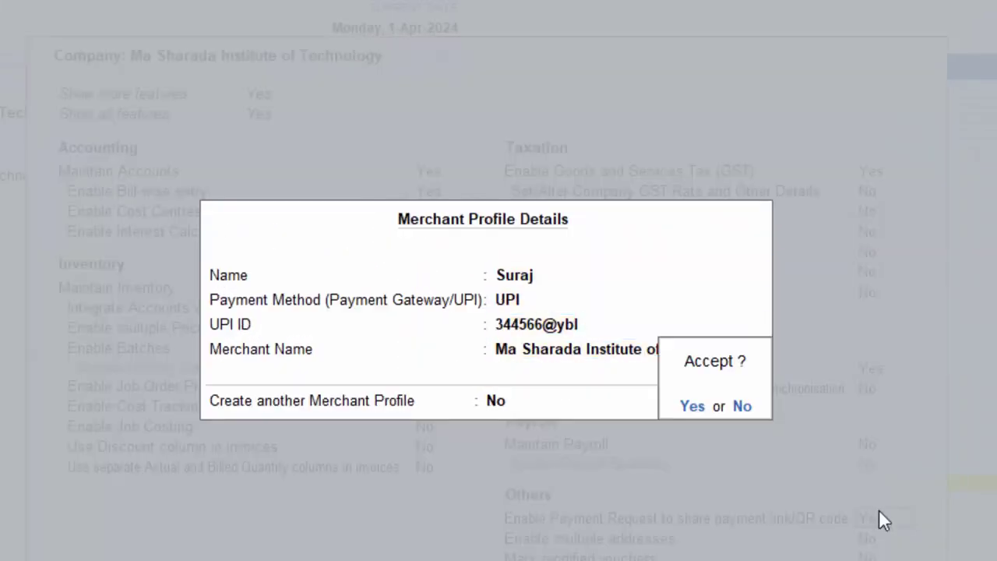
key(Return)
key(Return)
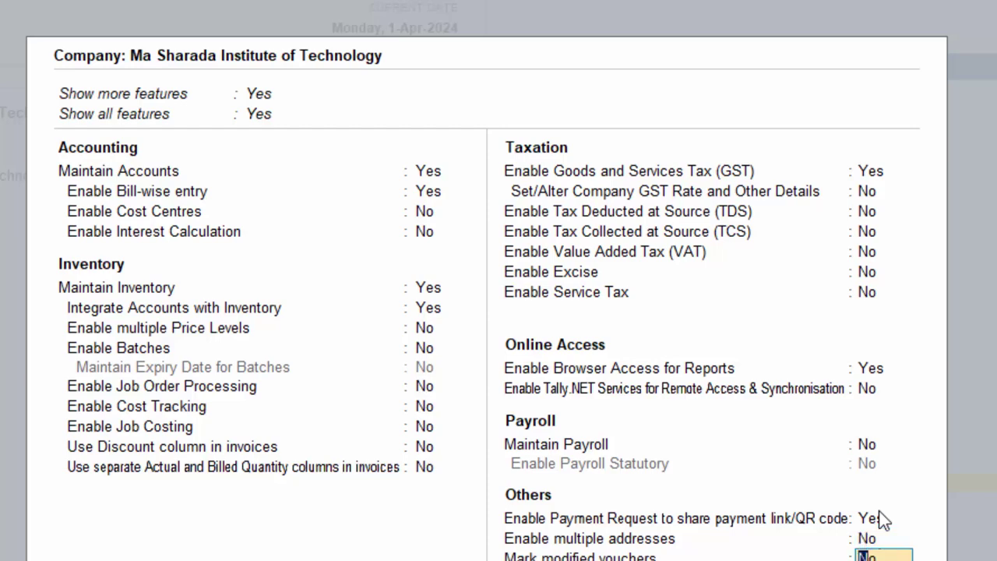
key(Return)
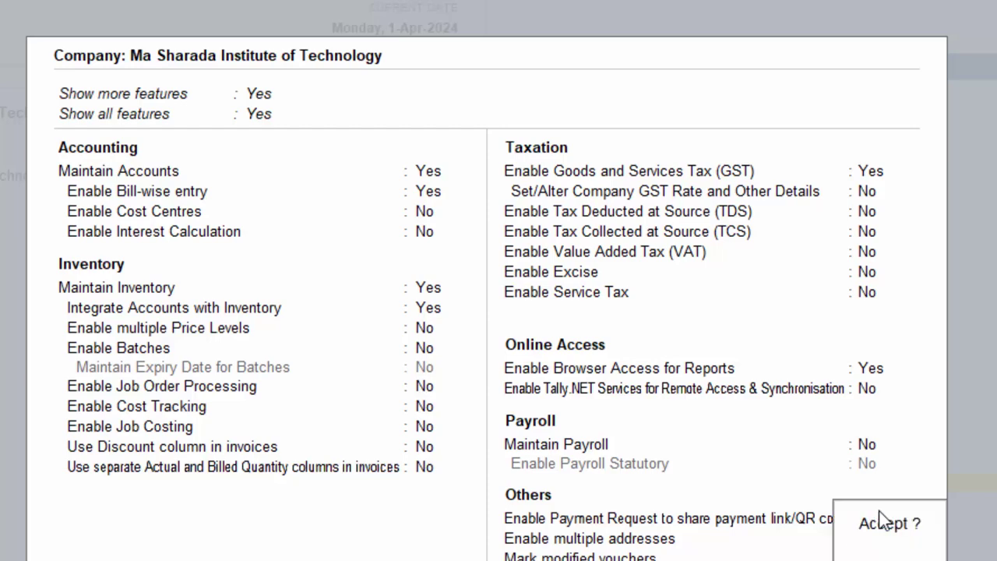
key(Return)
key(Return)
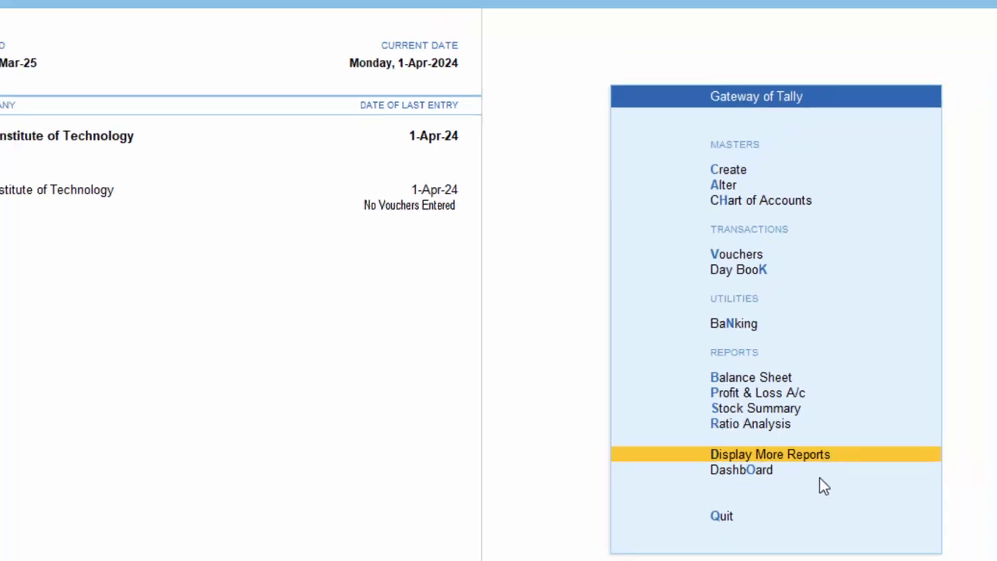
Start purchase voucher 3 with invoice 453, the supplier as party, and Regular GST details.
text(v)
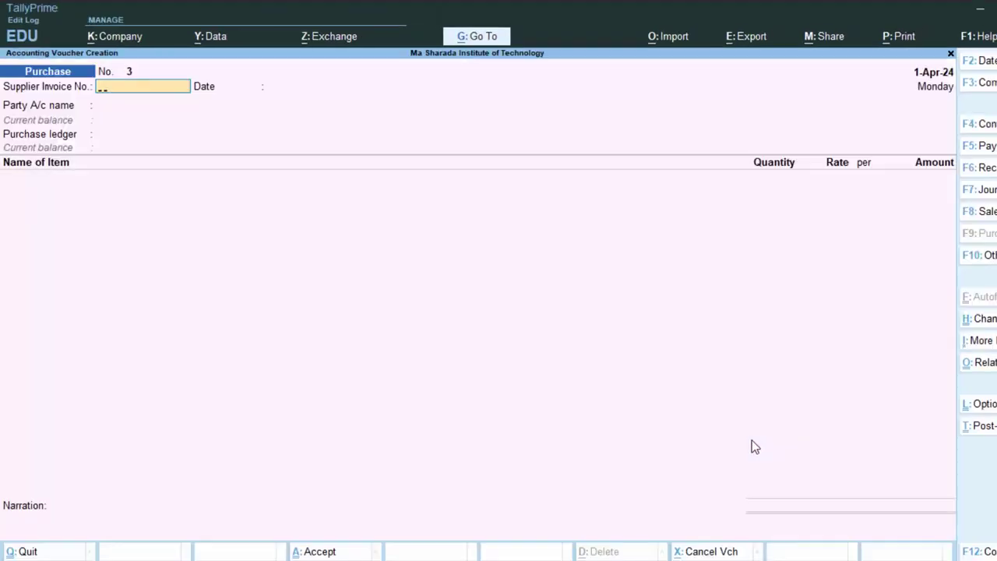
text(453)
key(Return)
key(Return)
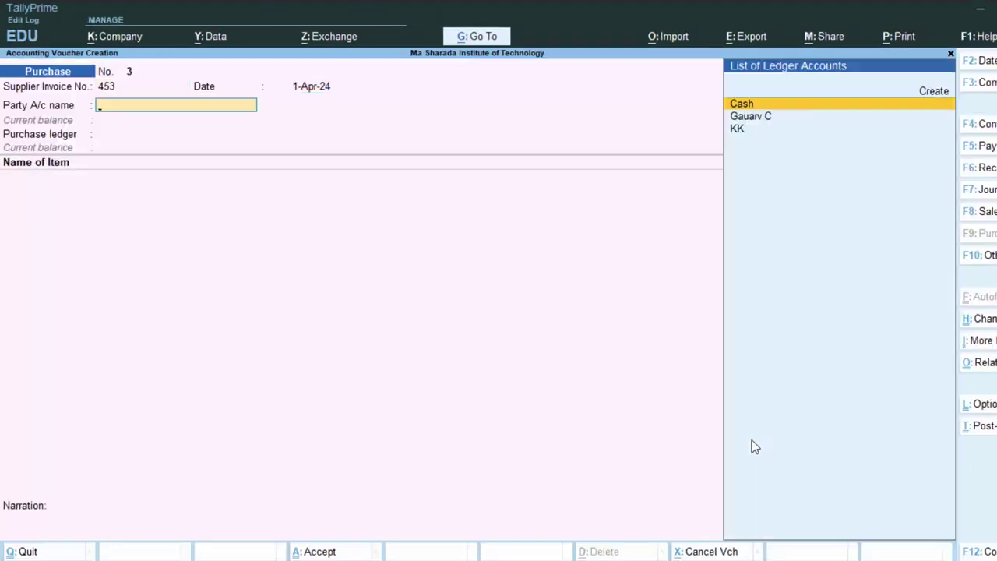
key(Down)
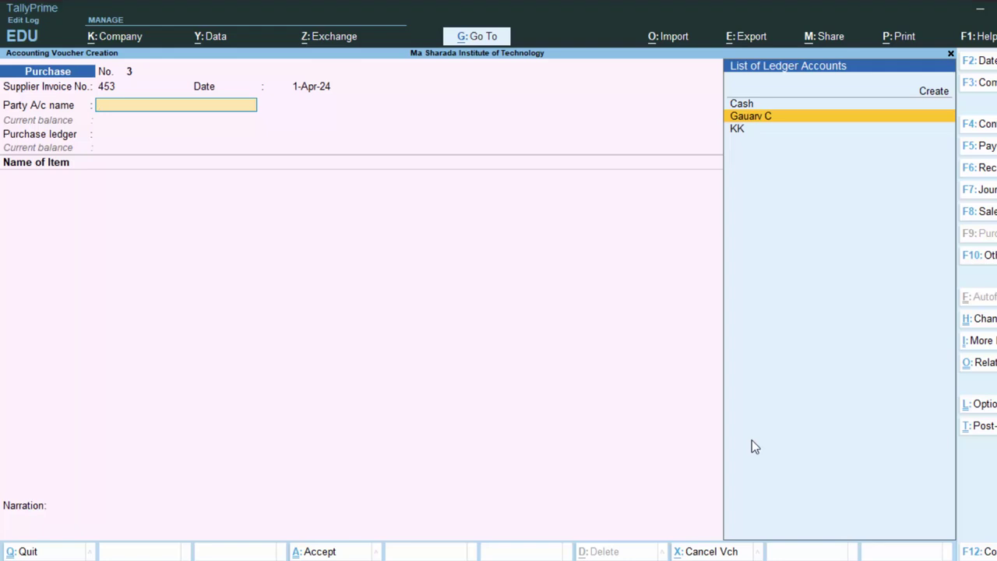
key(Return)
key(Return)
key(Return)
key(Return)
key(Return)
key(Return)
key(Return)
key(Return)
key(Return)
key(Return)
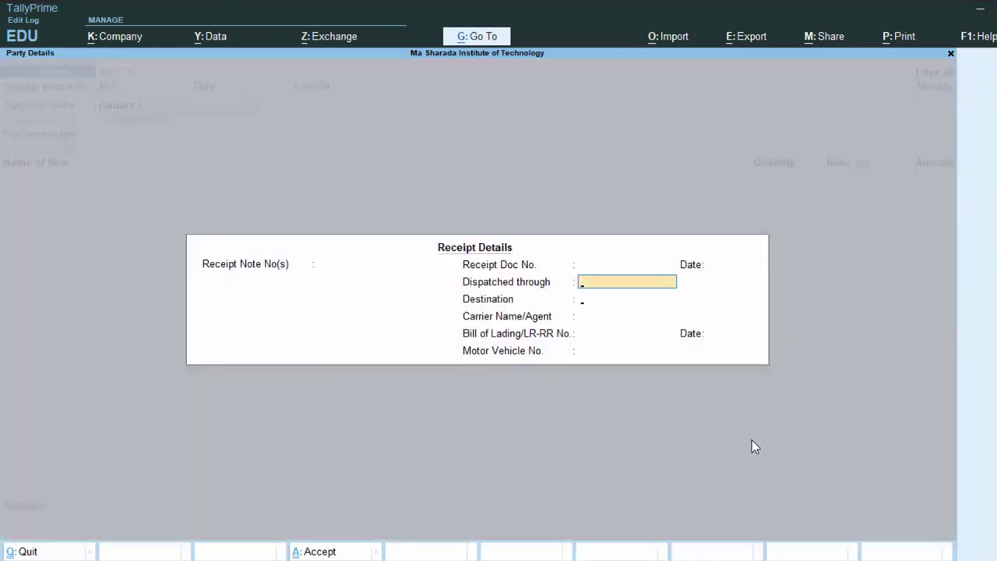
key(Return)
key(Return)
key(Return)
key(Return)
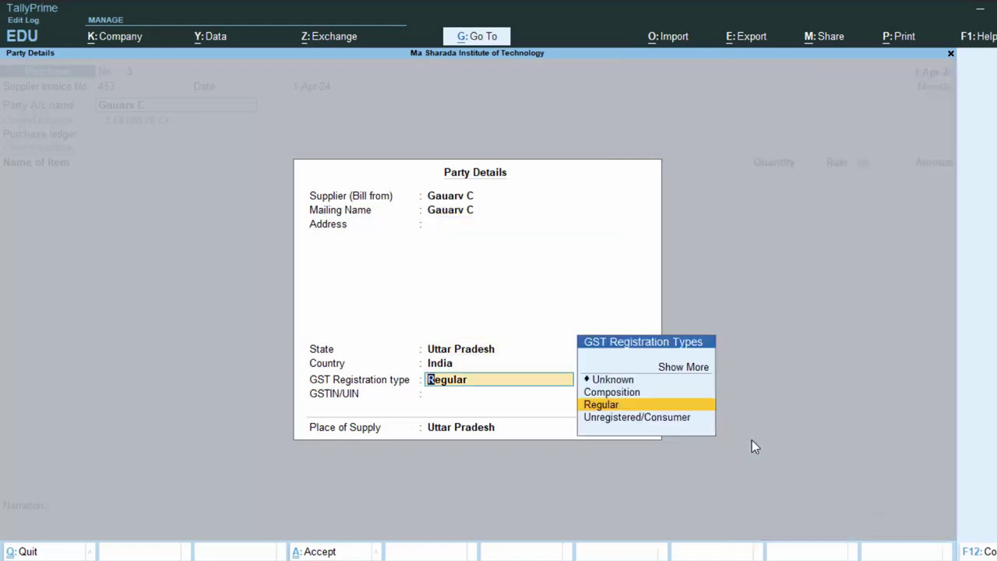
key(Return)
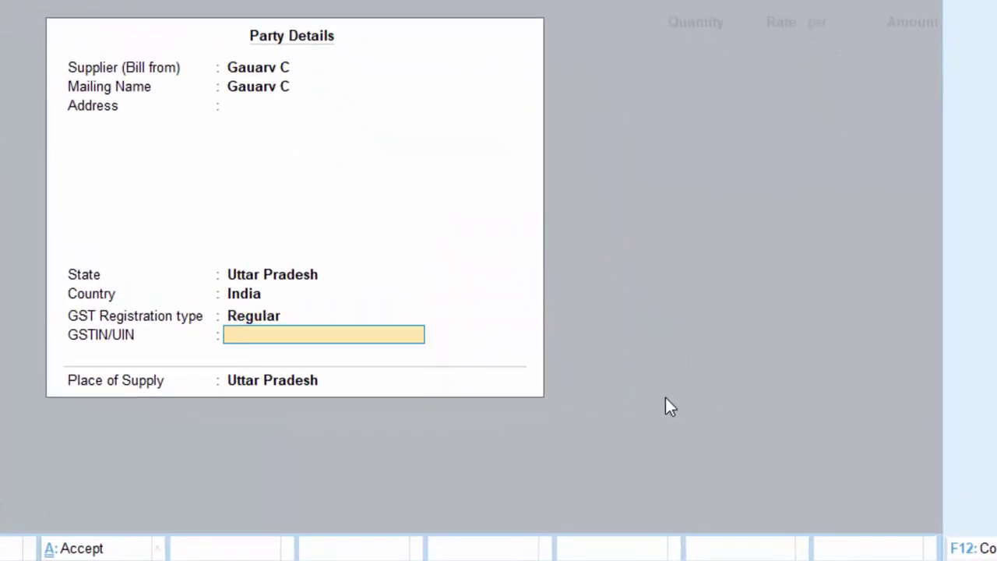
key(Return)
key(Return)
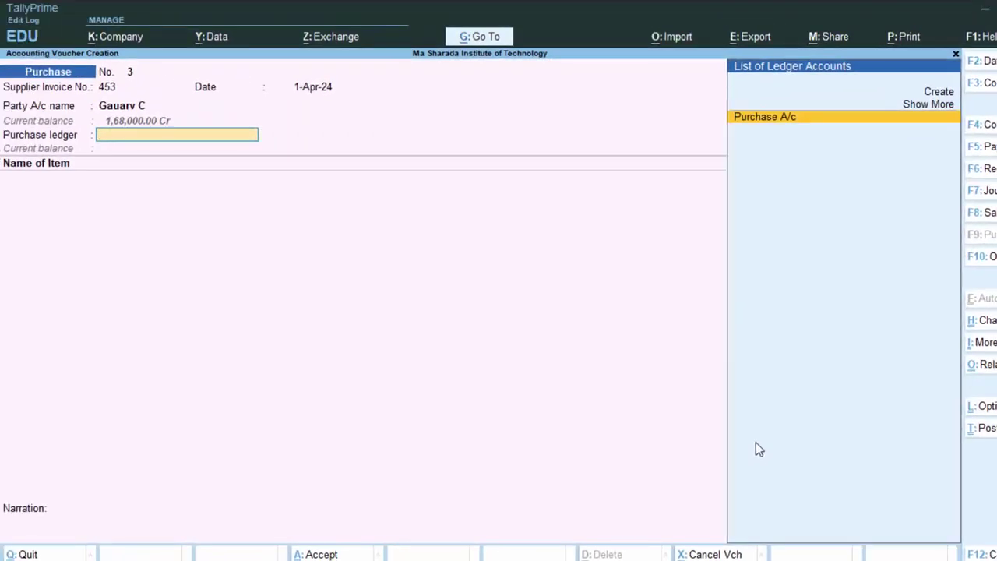
key(Return)
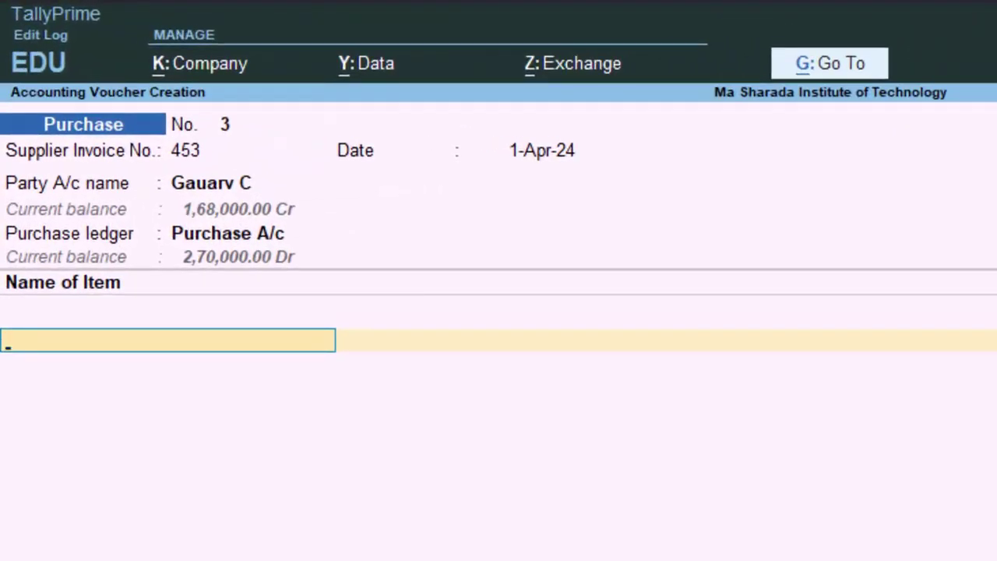
Add Laptop 5 Nos at 30,000.00, with Cgst and Sgst at 9,000.00 each.
text(L)
key(Return)
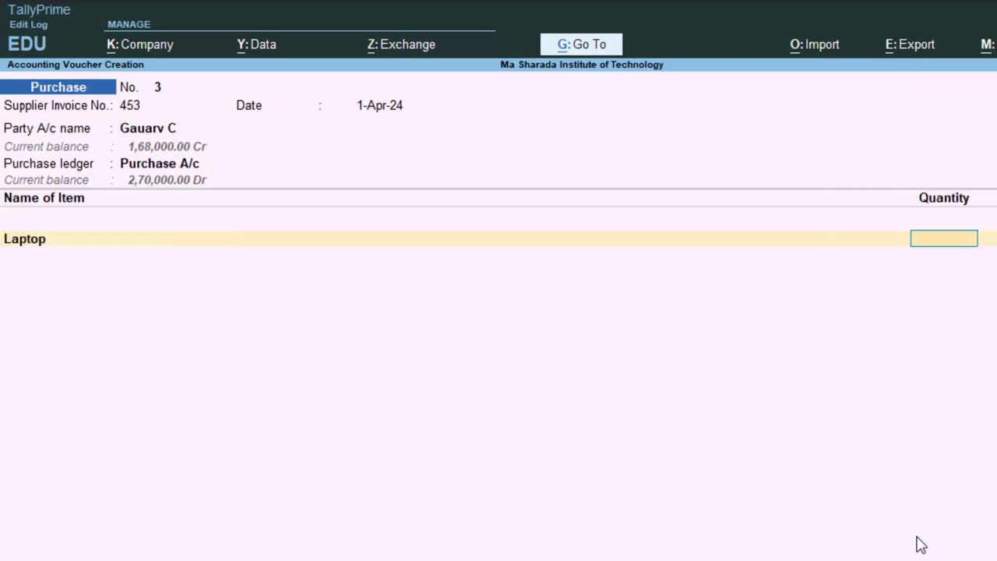
text(5)
key(Return)
key(Return)
key(Return)
key(Return)
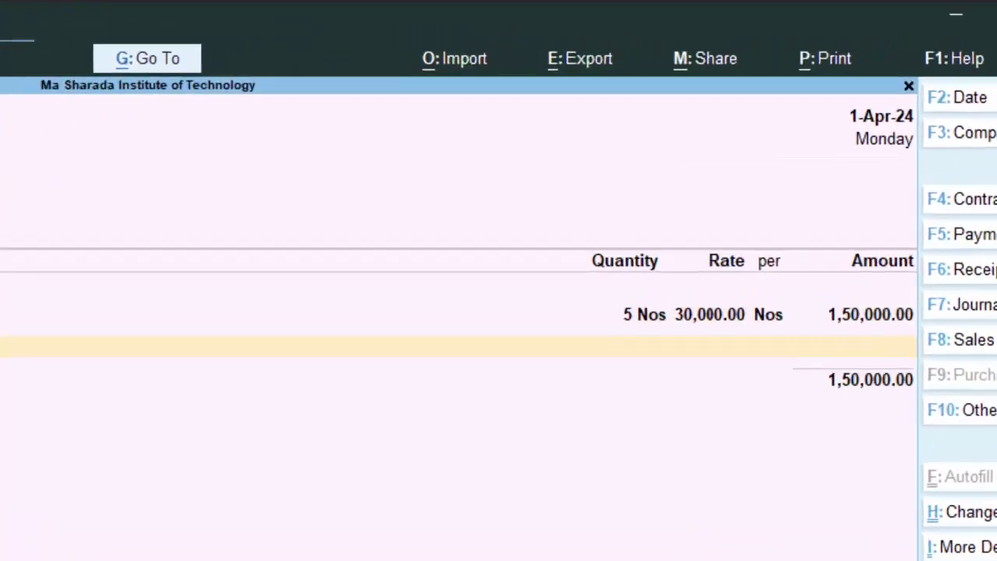
text(C)
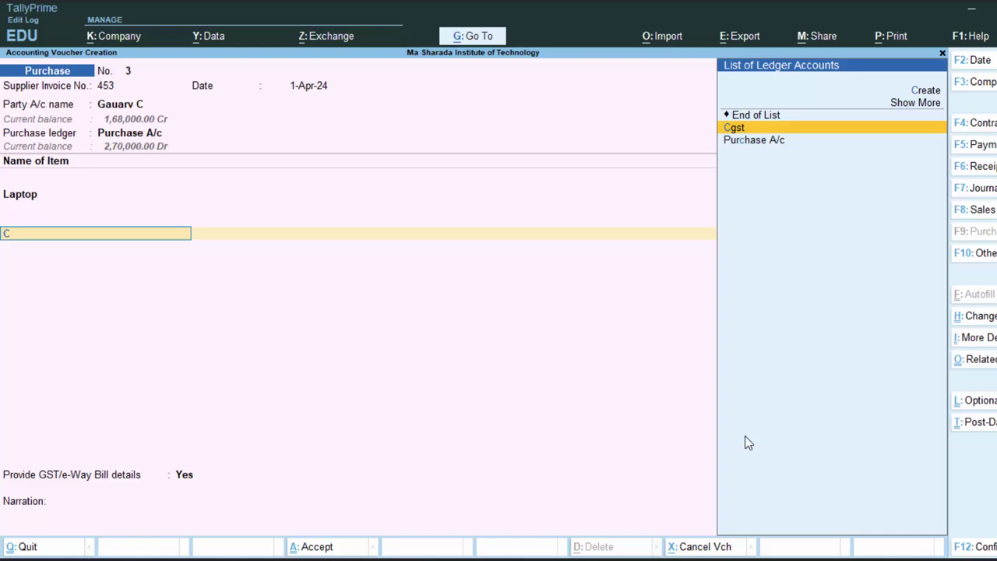
key(Return)
key(Return)
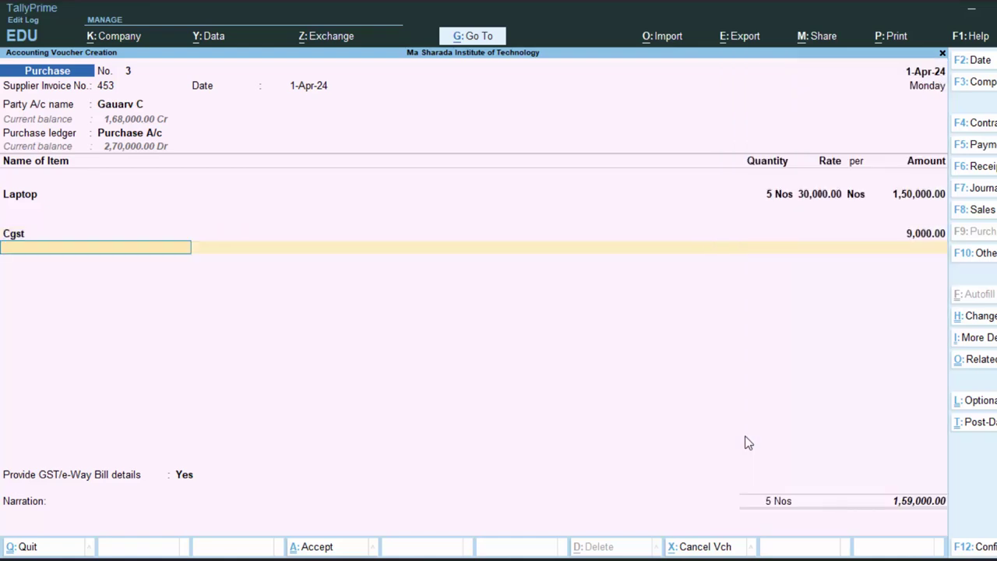
text(S)
key(Return)
key(Return)
key(Return)
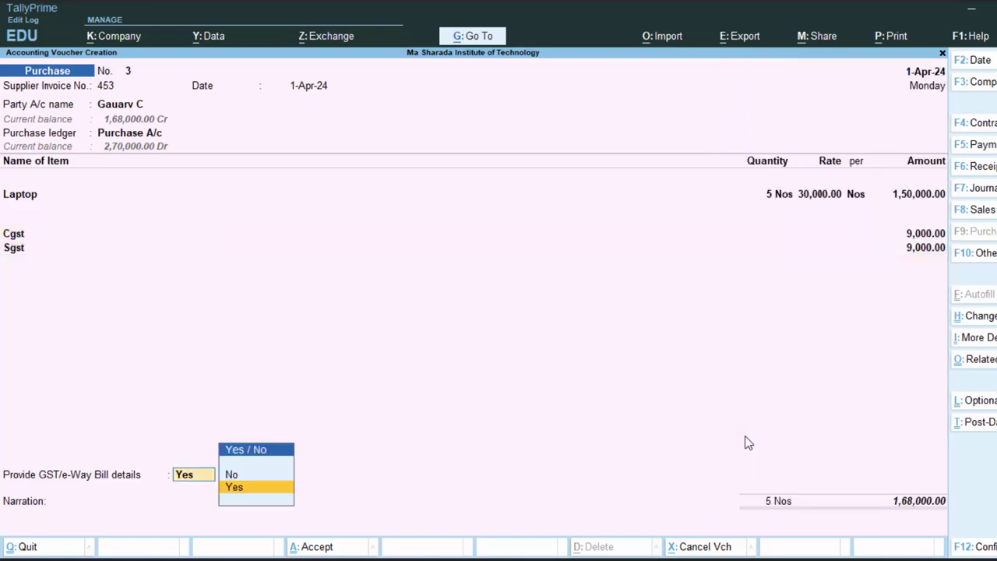